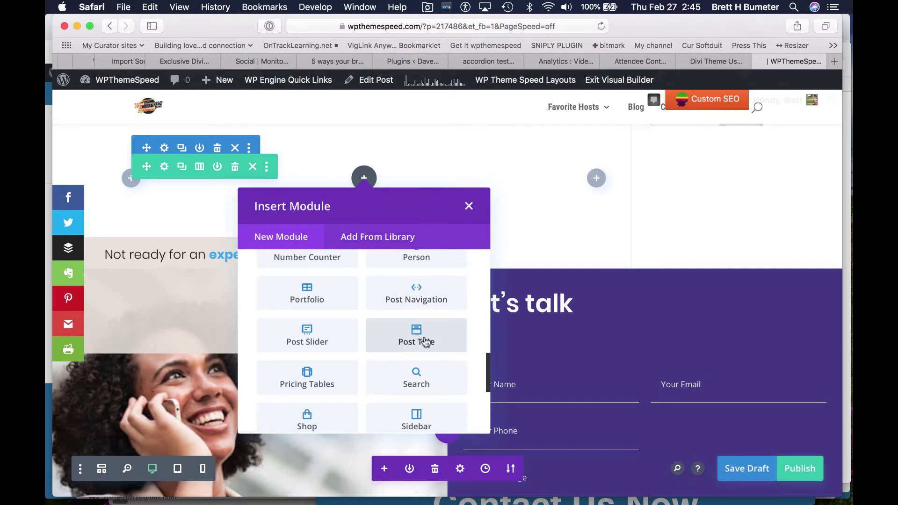
Step: Insert a Post Title module and turn off its post meta line, keeping the title shown
click(424, 341)
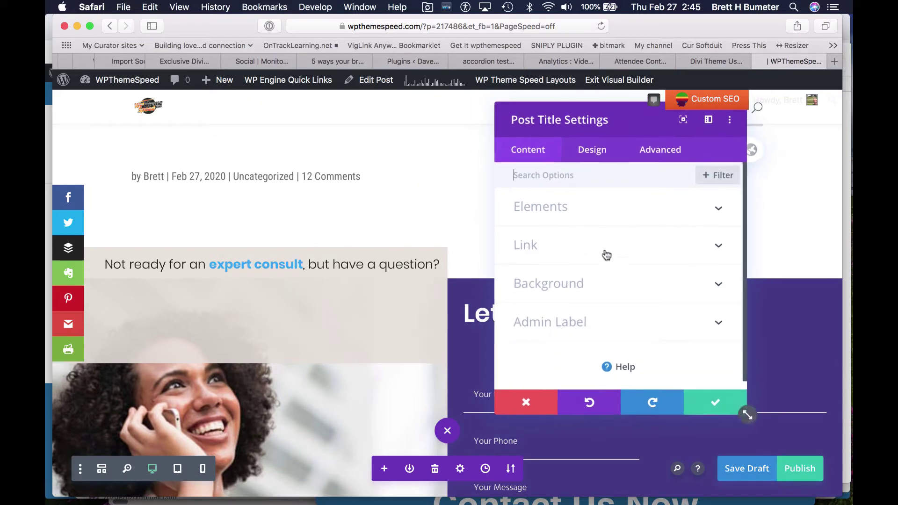
click(646, 216)
scroll(662, 295, down, 5)
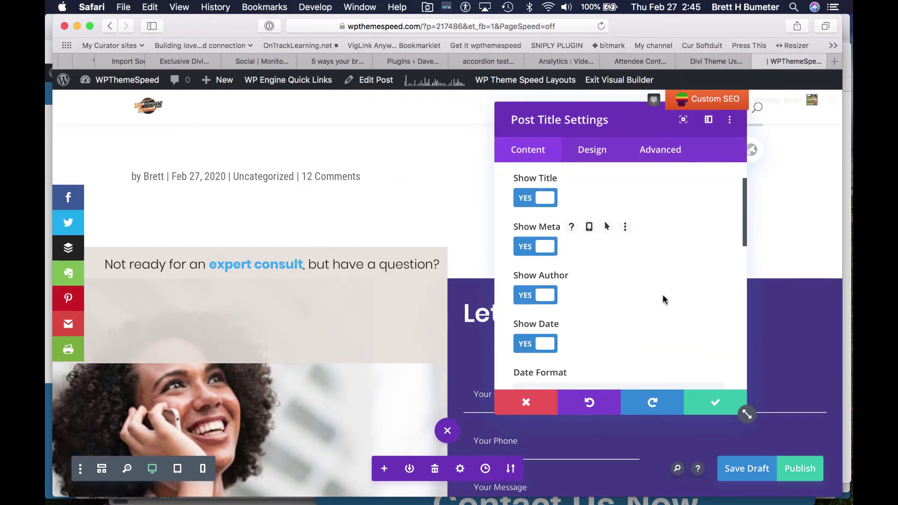
scroll(662, 300, up, 5)
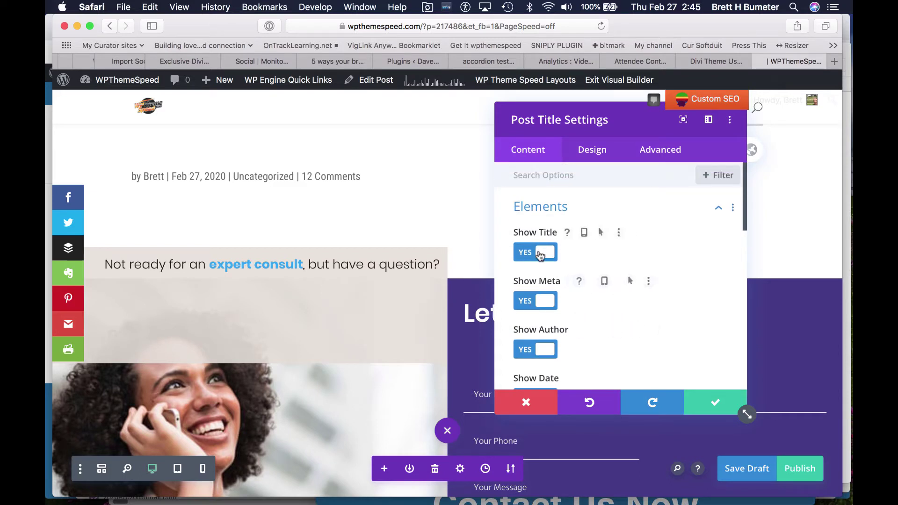
click(540, 255)
click(539, 258)
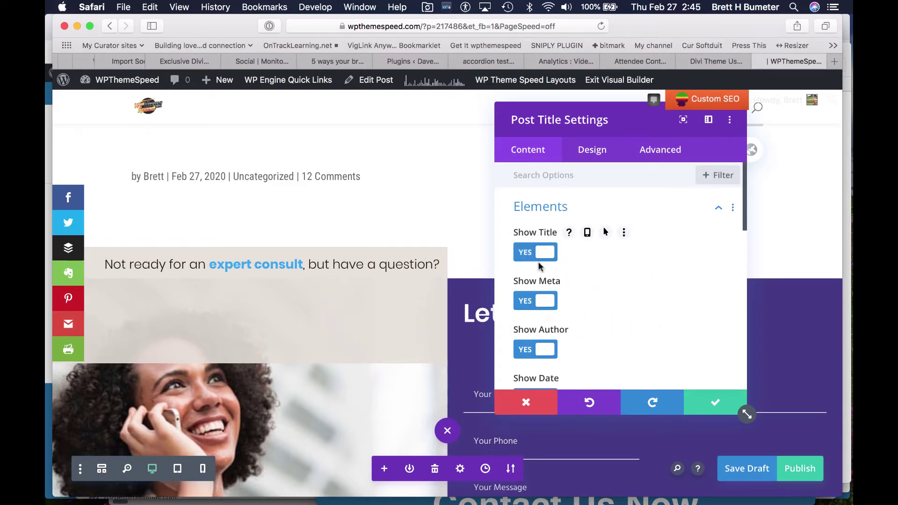
click(543, 303)
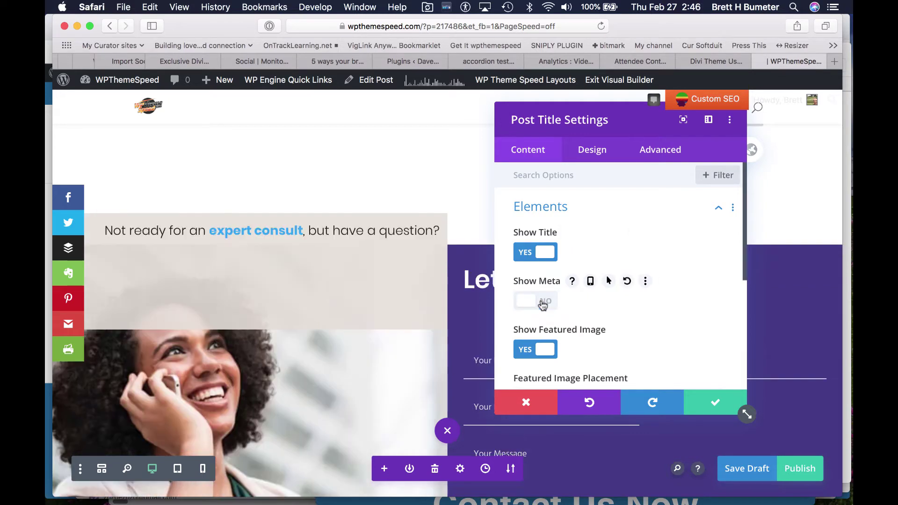
click(542, 303)
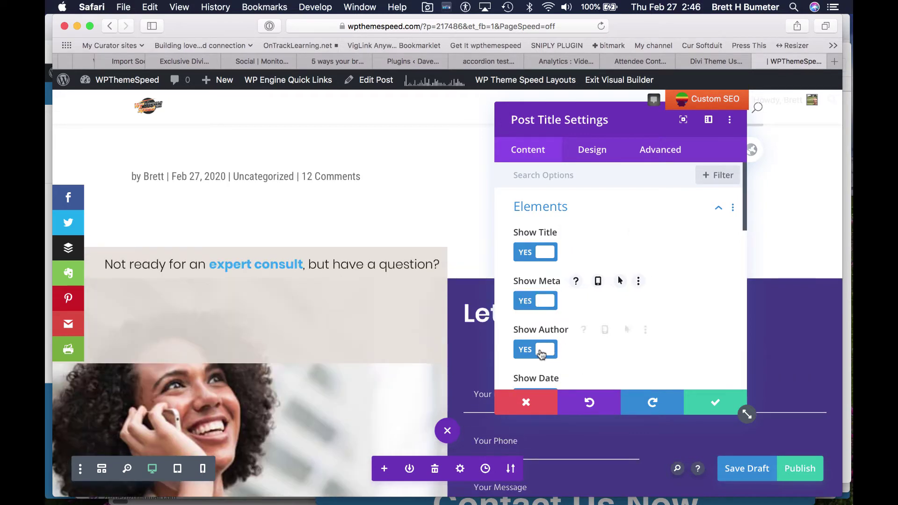
click(538, 349)
click(543, 302)
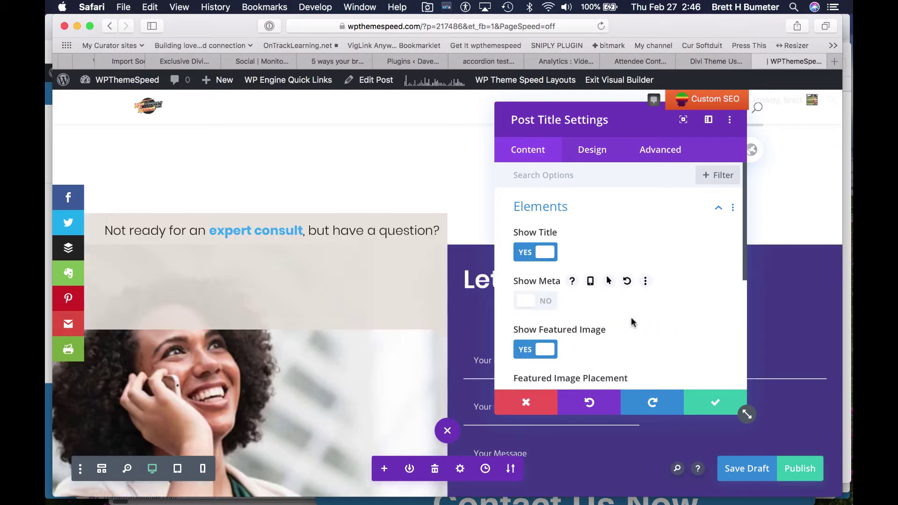
Step: Keep Show Featured Image on with its placement set to Below Title
scroll(631, 321, down, 3)
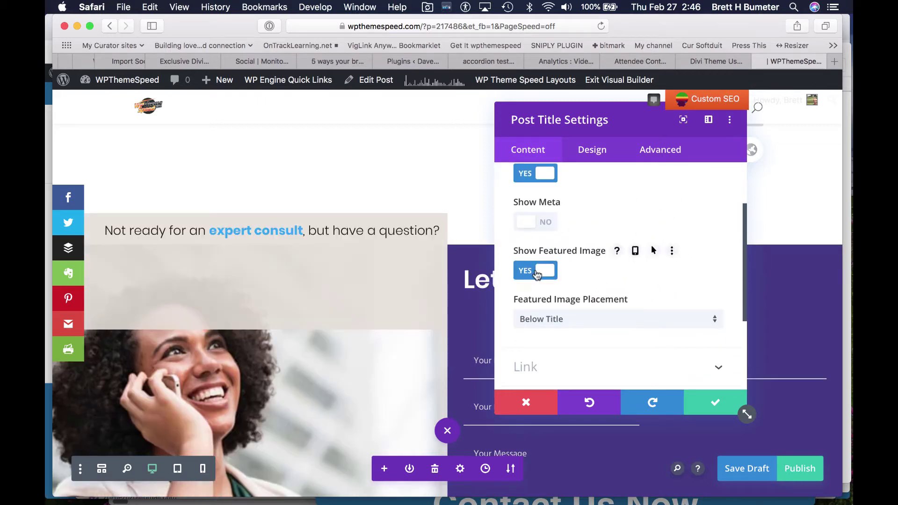
click(537, 273)
click(537, 273)
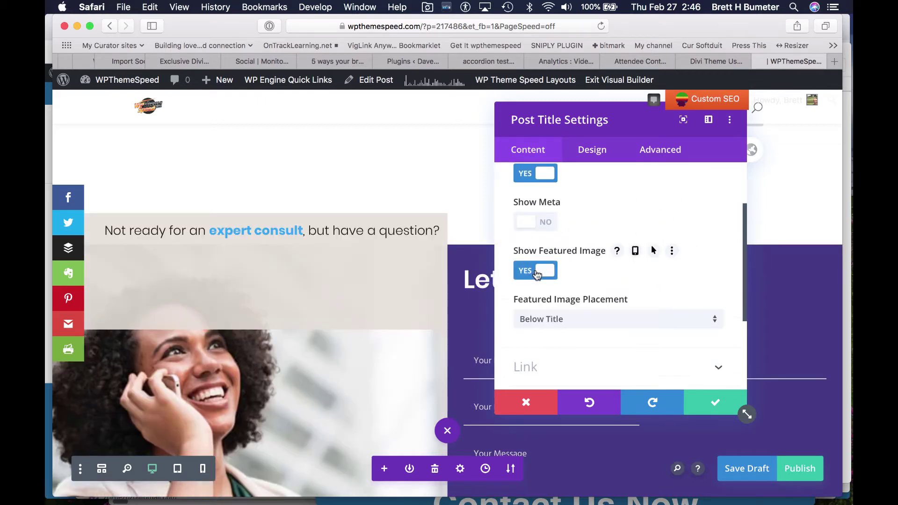
click(625, 320)
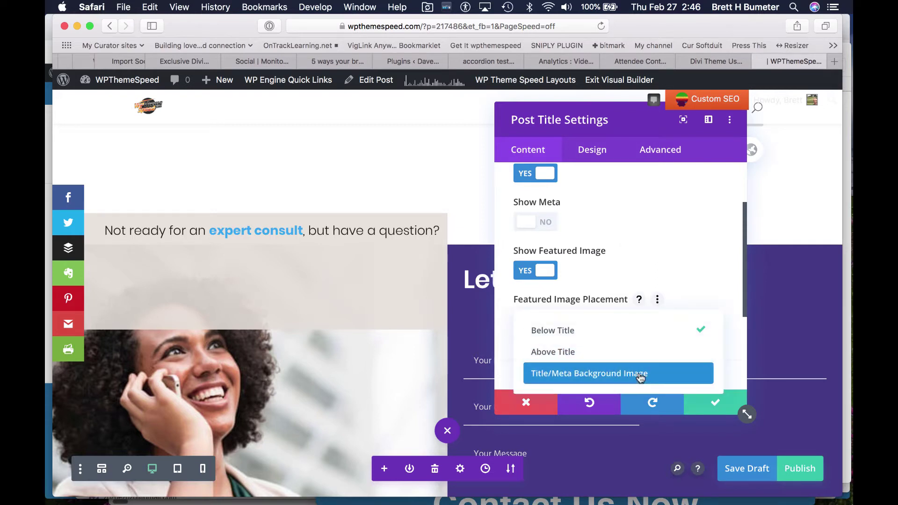
click(632, 333)
scroll(608, 243, down, 4)
scroll(608, 243, up, 6)
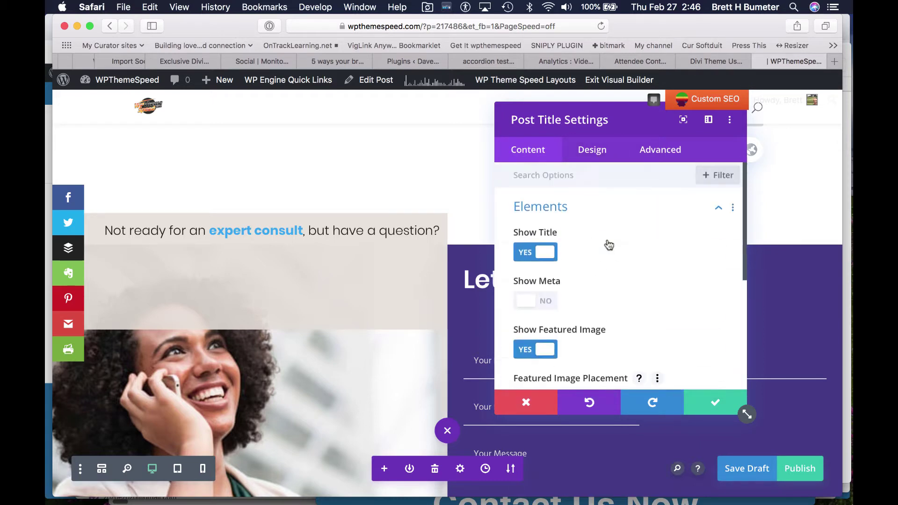
Step: Review the Design and Advanced Featured Image Custom CSS options, then save and close the module
click(598, 157)
scroll(636, 291, down, 5)
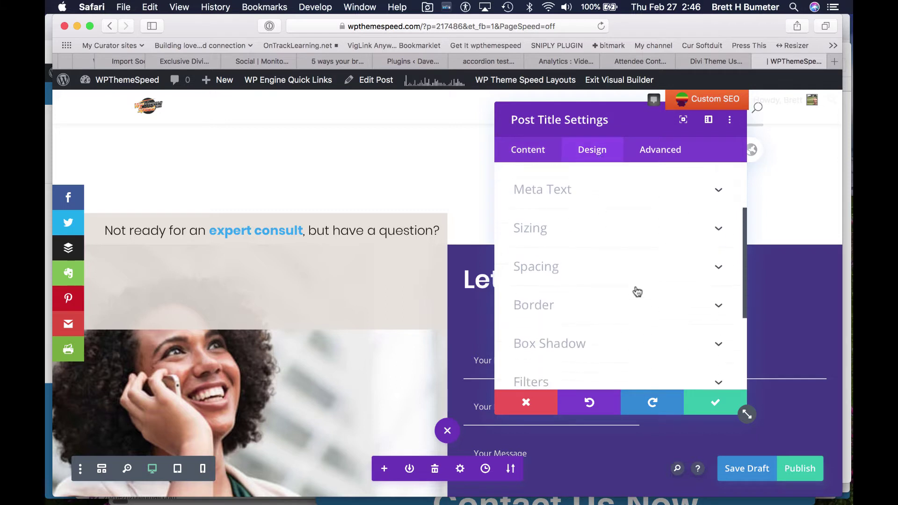
scroll(618, 283, down, 3)
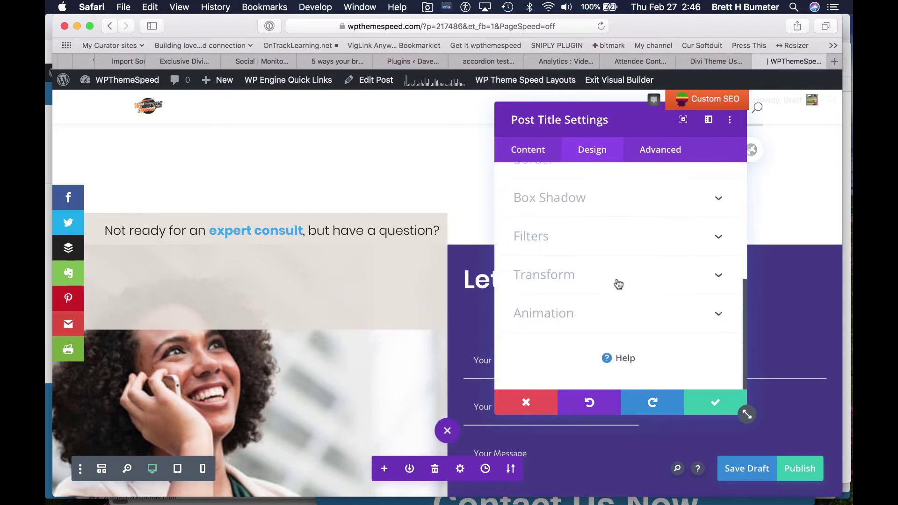
scroll(618, 283, up, 5)
click(656, 155)
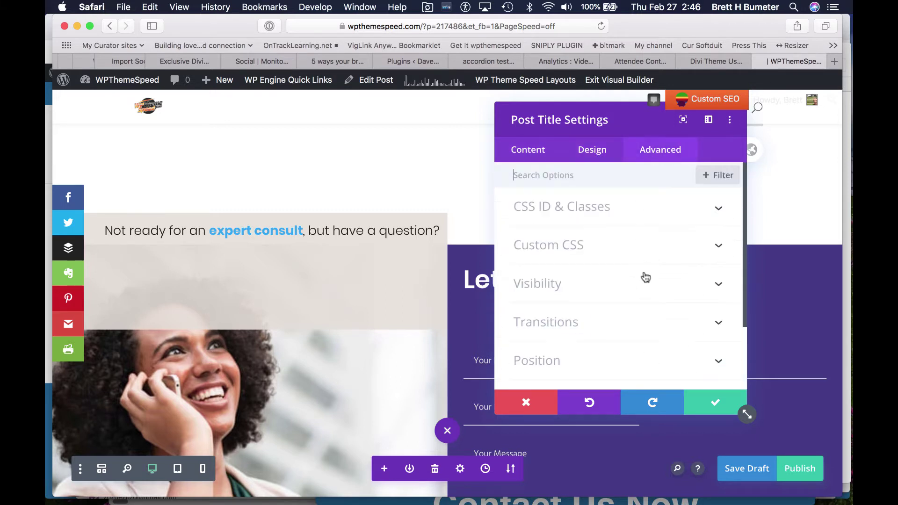
click(625, 242)
scroll(652, 322, down, 6)
scroll(653, 321, down, 5)
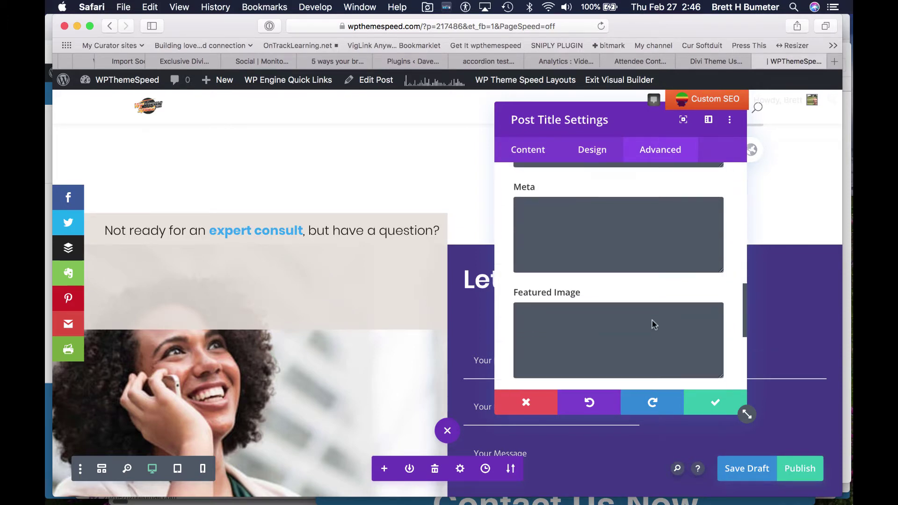
click(606, 293)
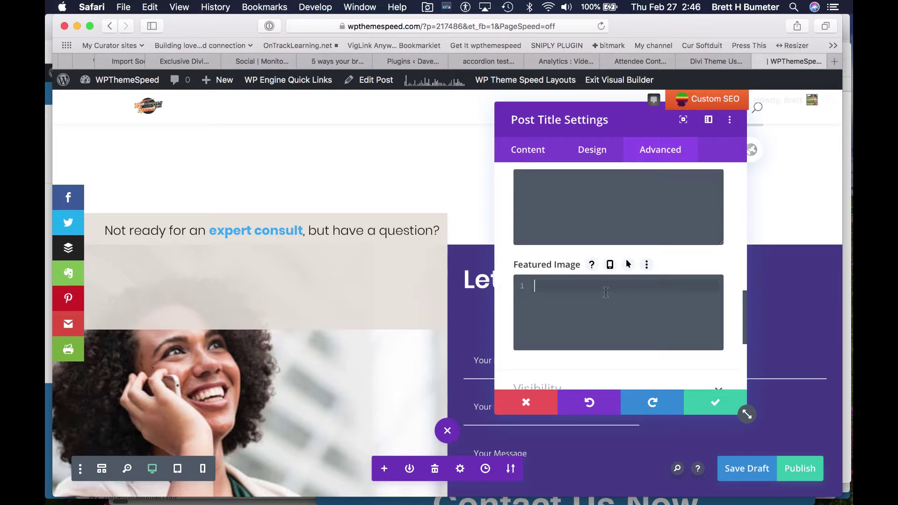
click(595, 151)
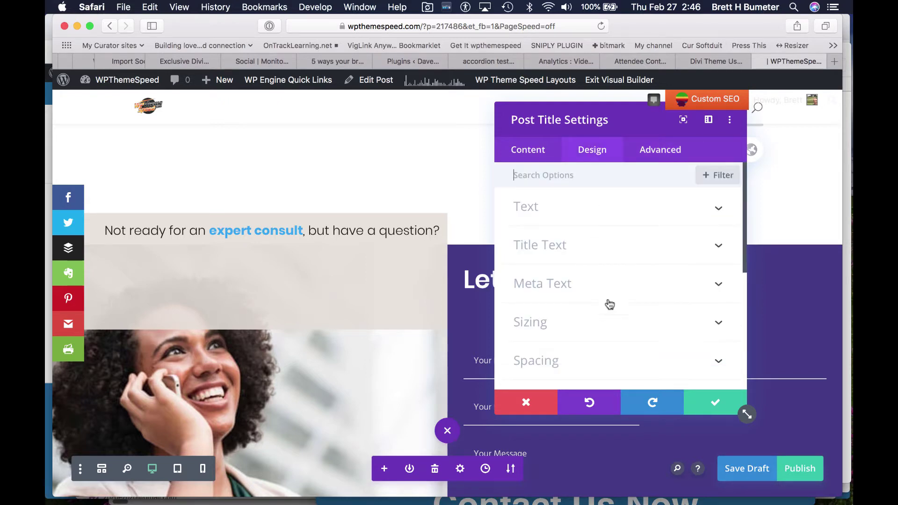
click(715, 401)
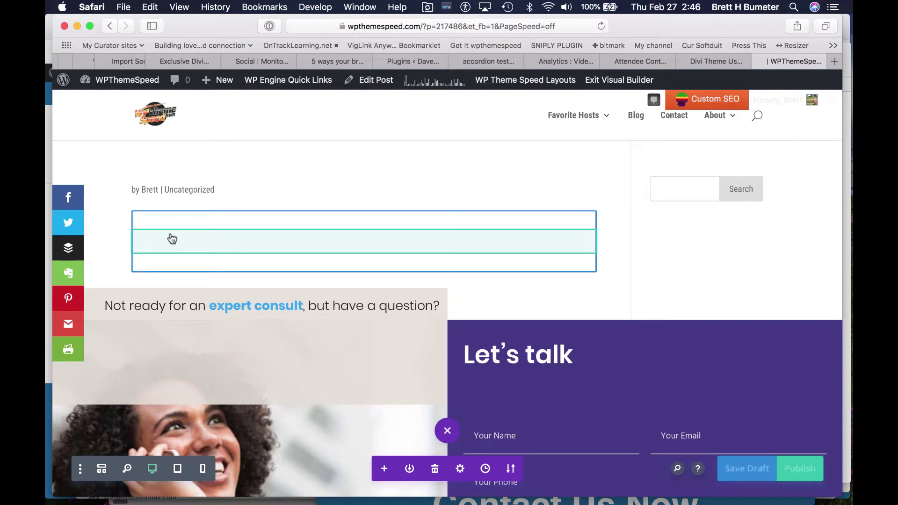
Step: Set portrait-square-04.jpg from the Media Library as the post's featured image in Post Settings
mouse_move(172, 239)
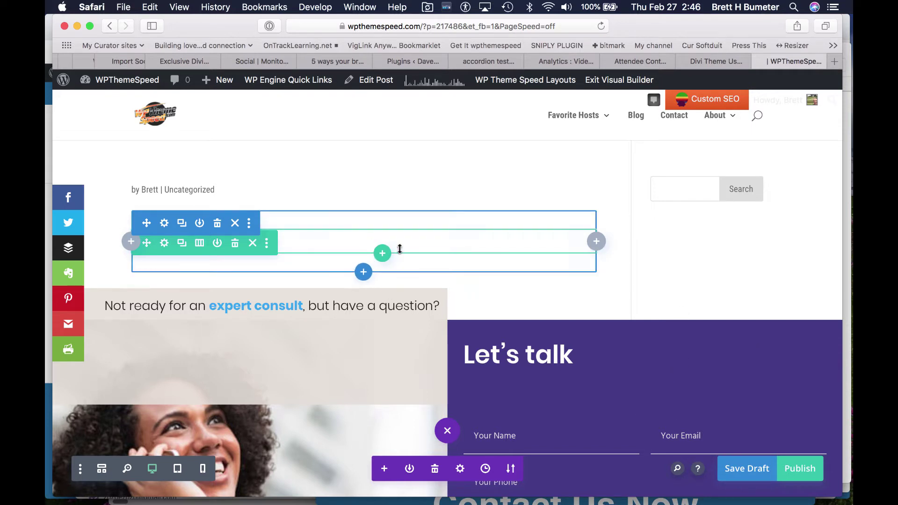
click(460, 470)
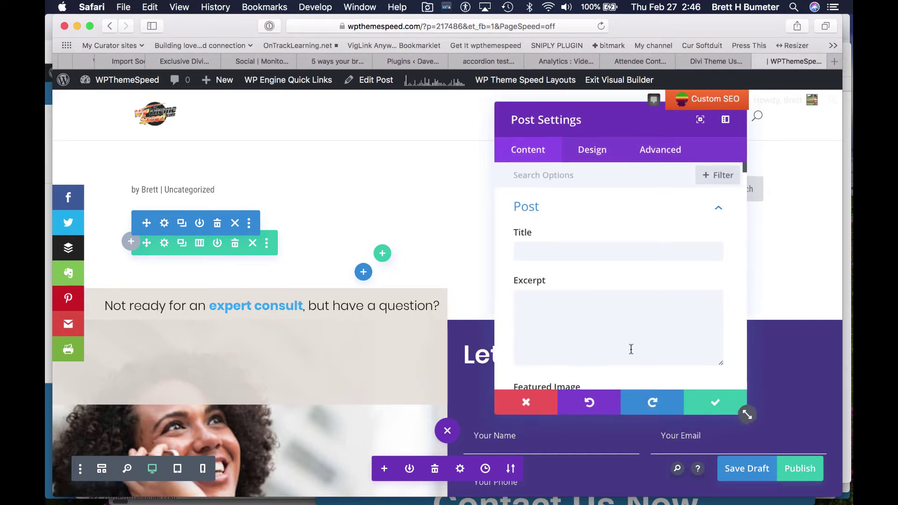
scroll(632, 350, down, 4)
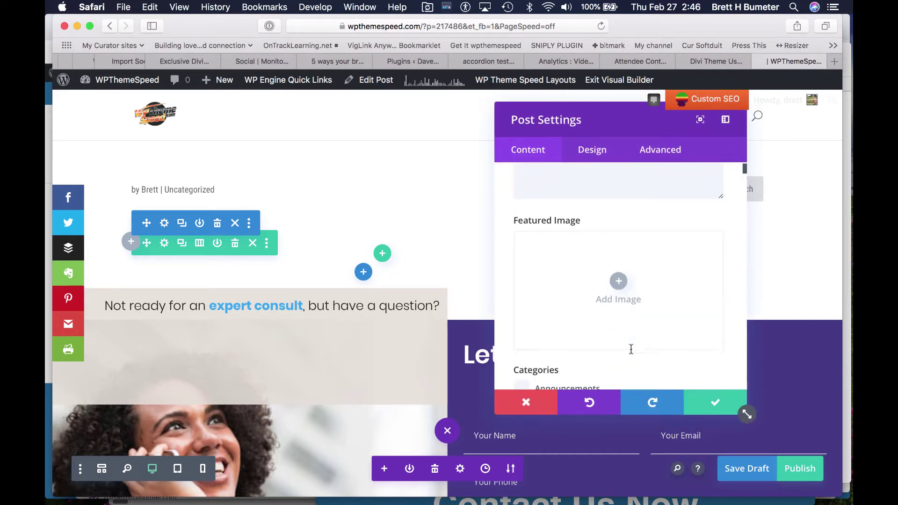
click(619, 281)
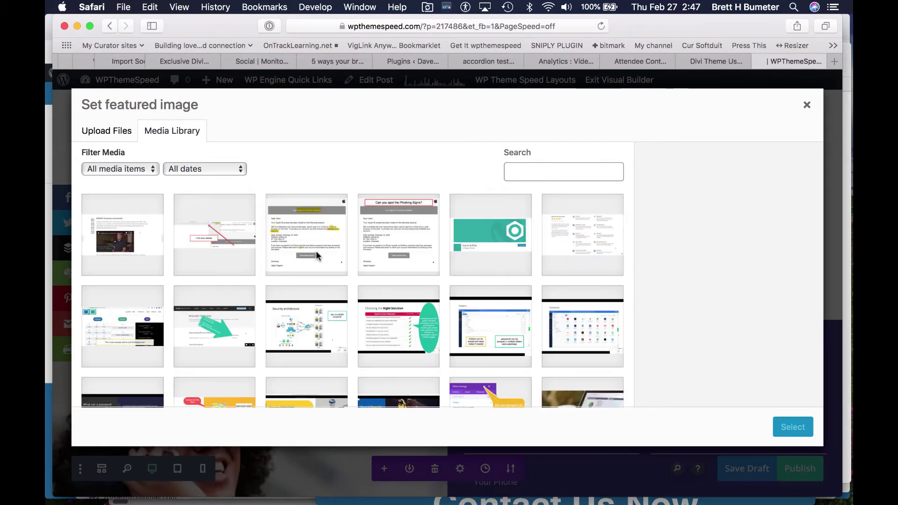
scroll(444, 266, down, 5)
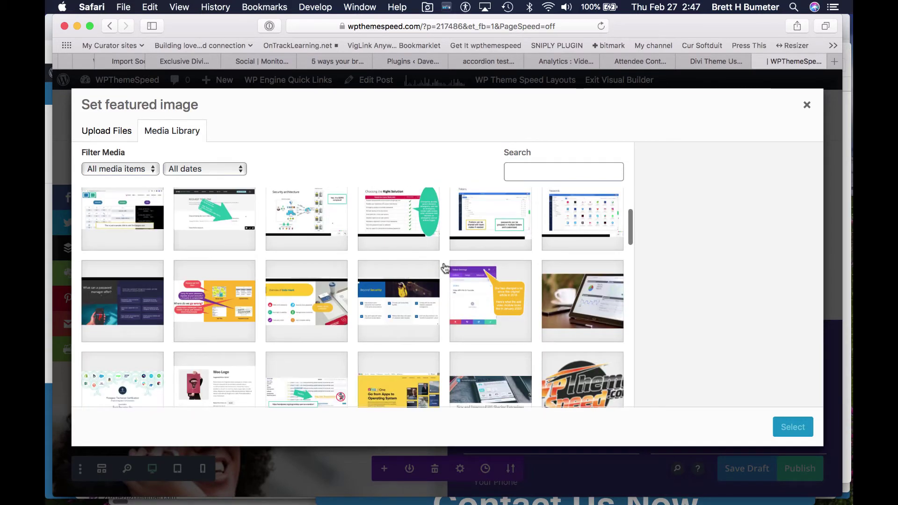
scroll(444, 267, down, 3)
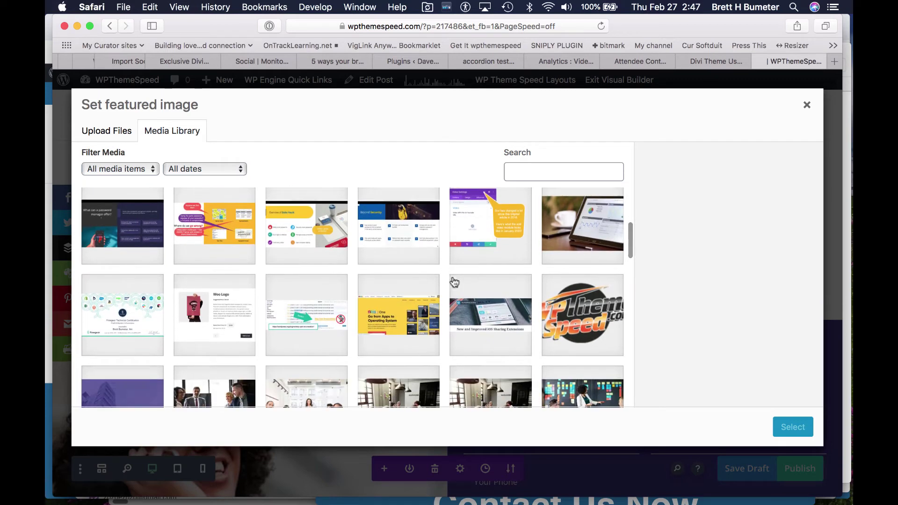
scroll(496, 327, down, 6)
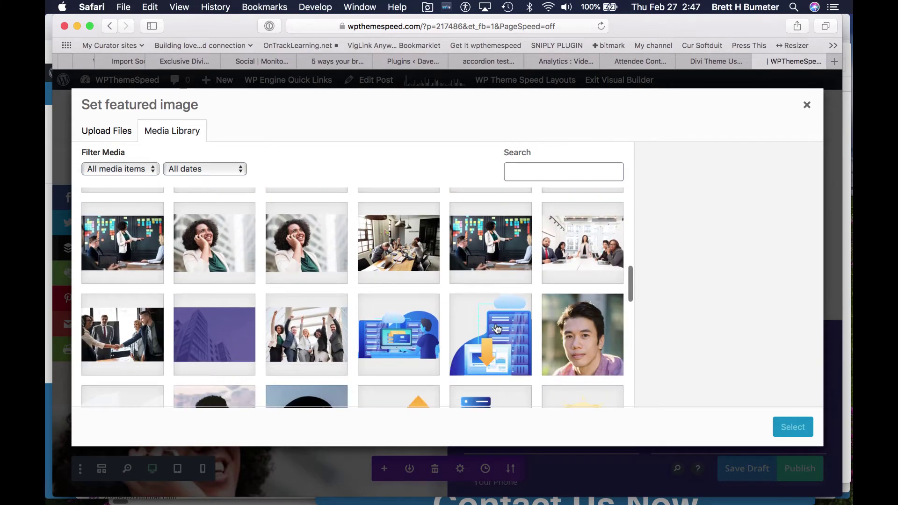
scroll(497, 329, down, 3)
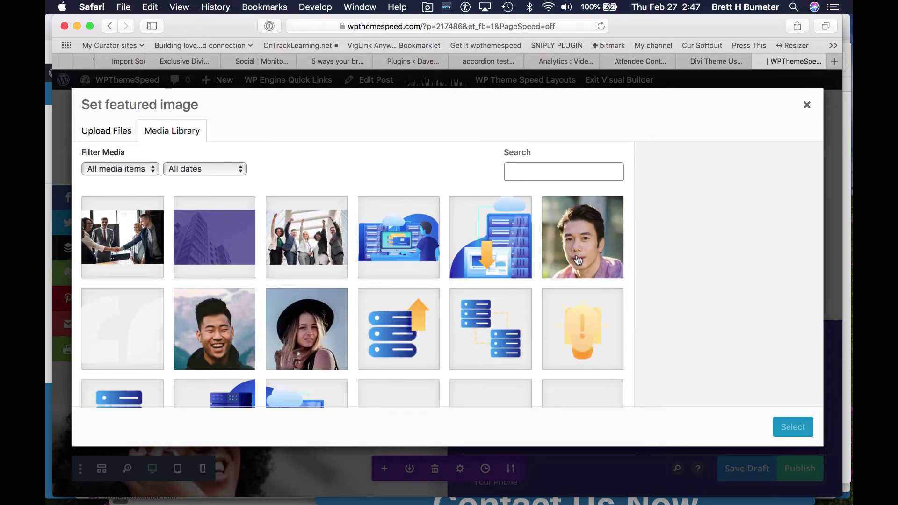
click(579, 261)
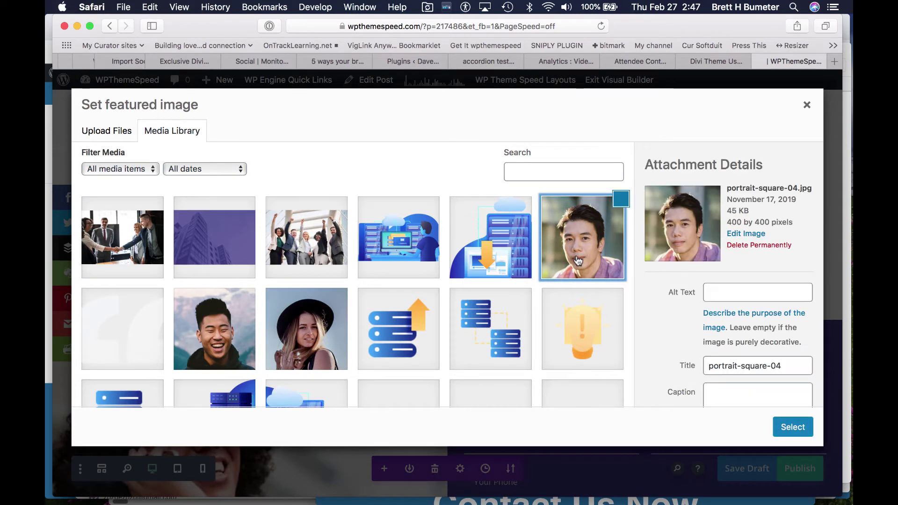
scroll(737, 324, down, 5)
scroll(737, 322, up, 4)
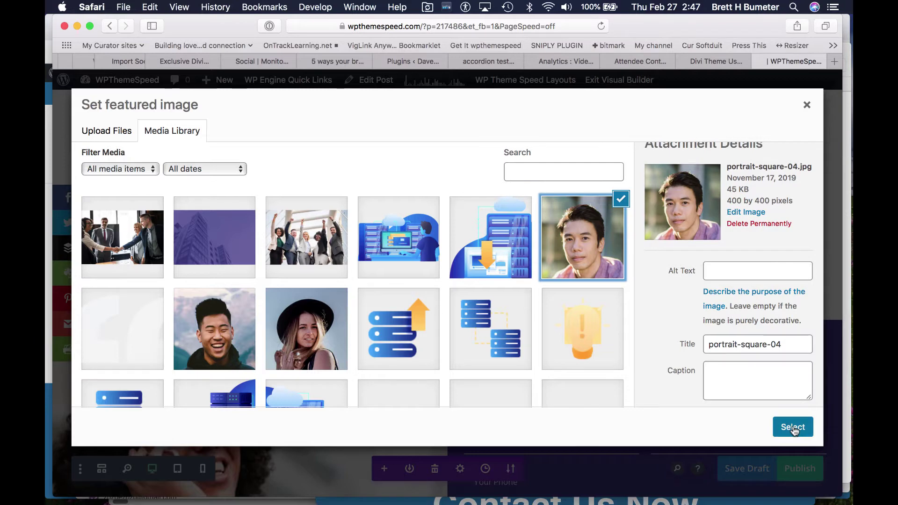
click(793, 428)
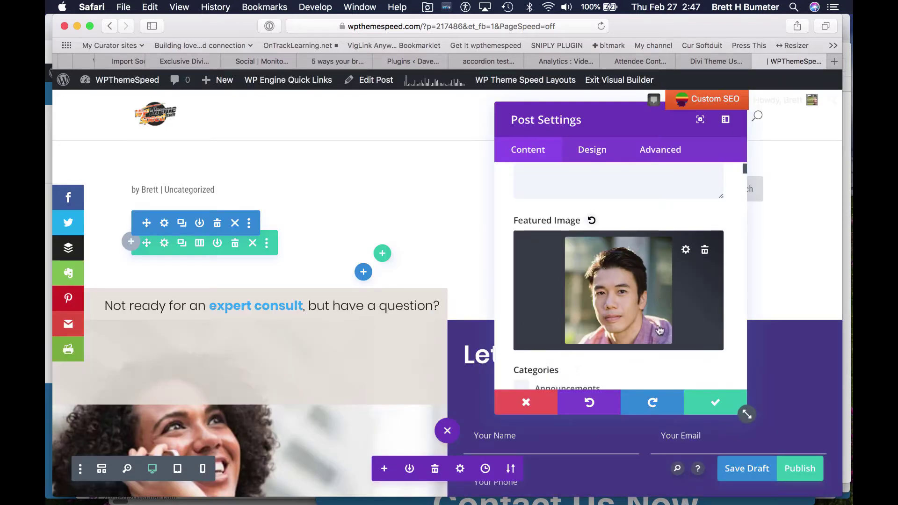
Step: Enter the title 'Sample blog post title' and a 'This would be a quick…' excerpt, then apply
scroll(718, 364, down, 3)
scroll(721, 364, up, 10)
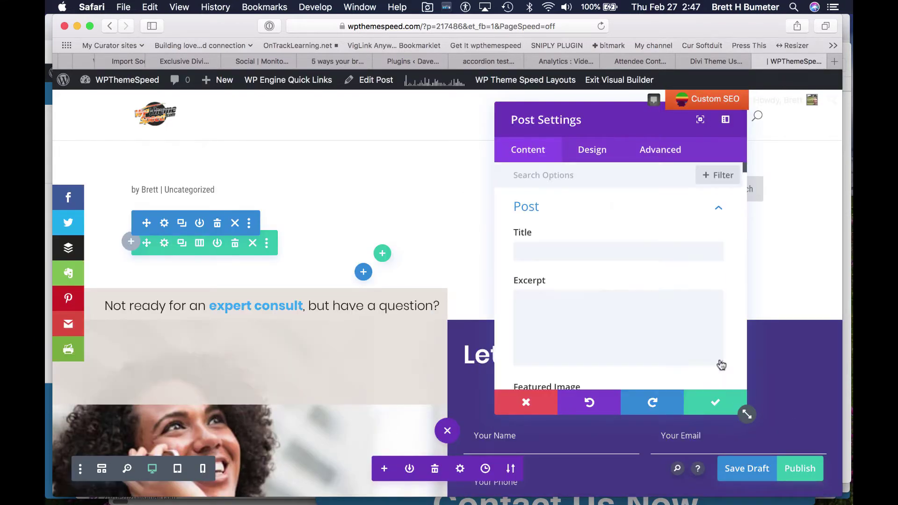
click(621, 251)
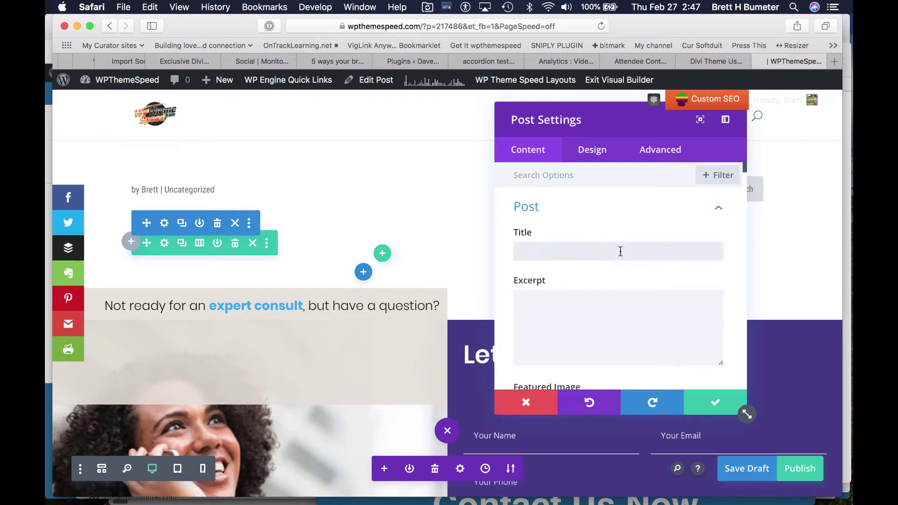
text(Sample blog post title)
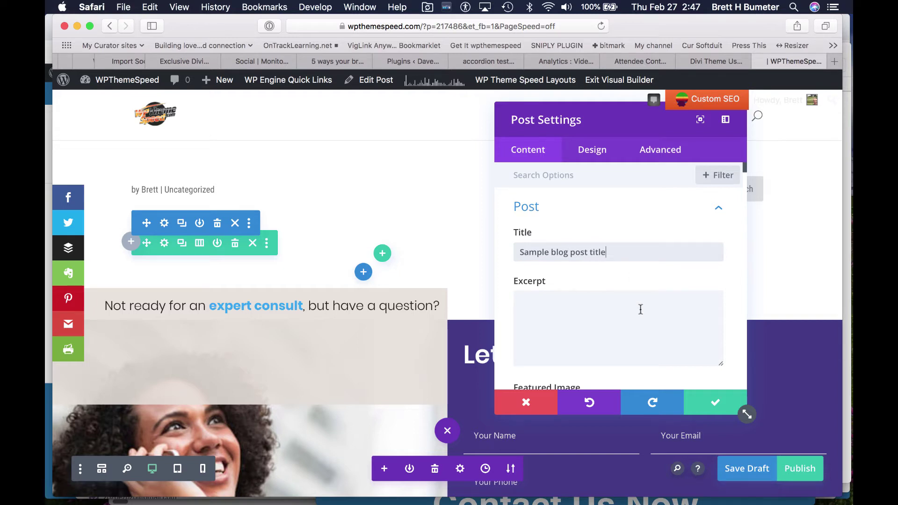
click(640, 309)
text(This would be a)
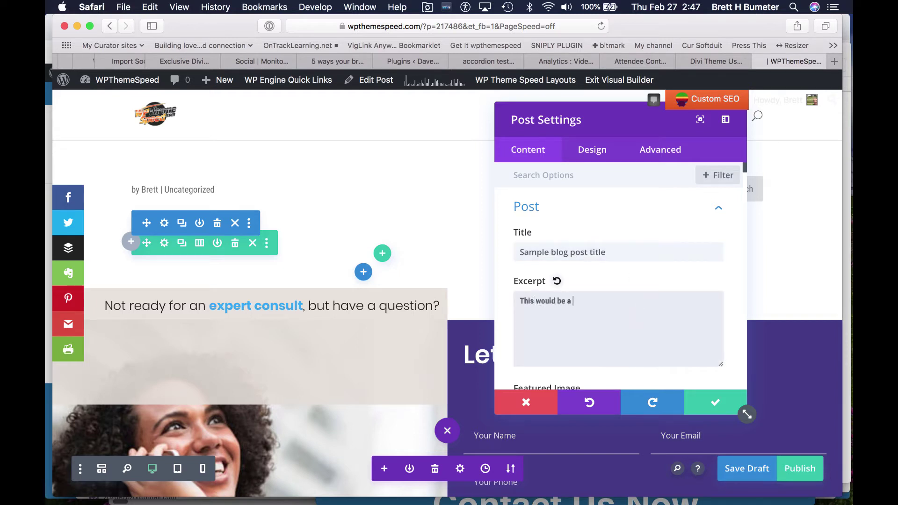
text( quick summary of the article)
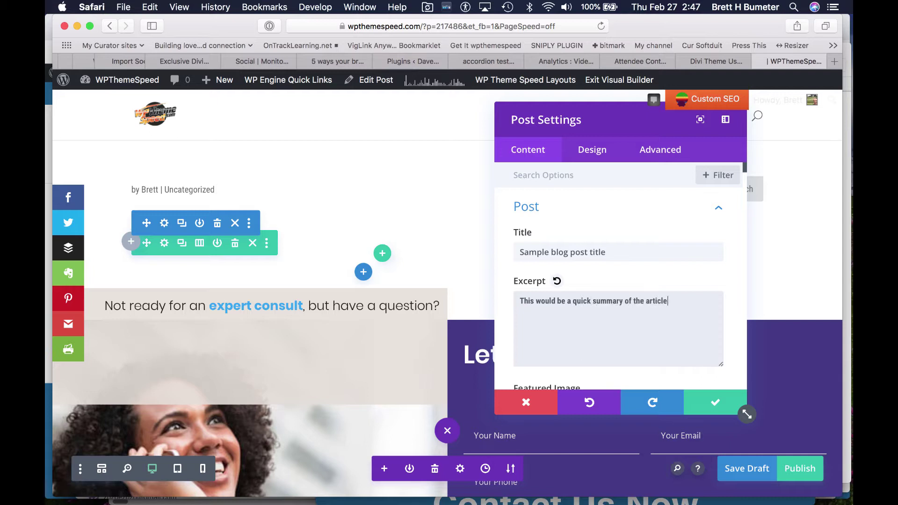
click(718, 406)
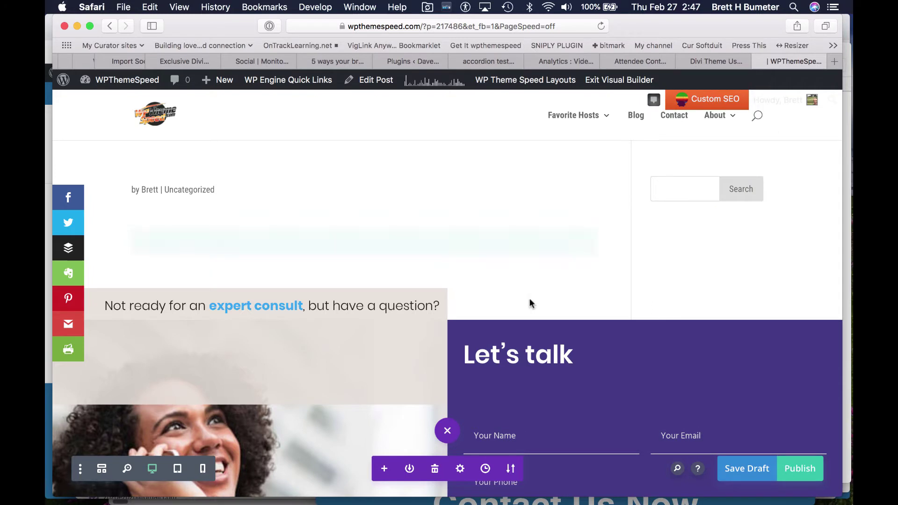
Step: Save the page changes with Cmd+S and save the post as a draft
key(super+s)
click(745, 478)
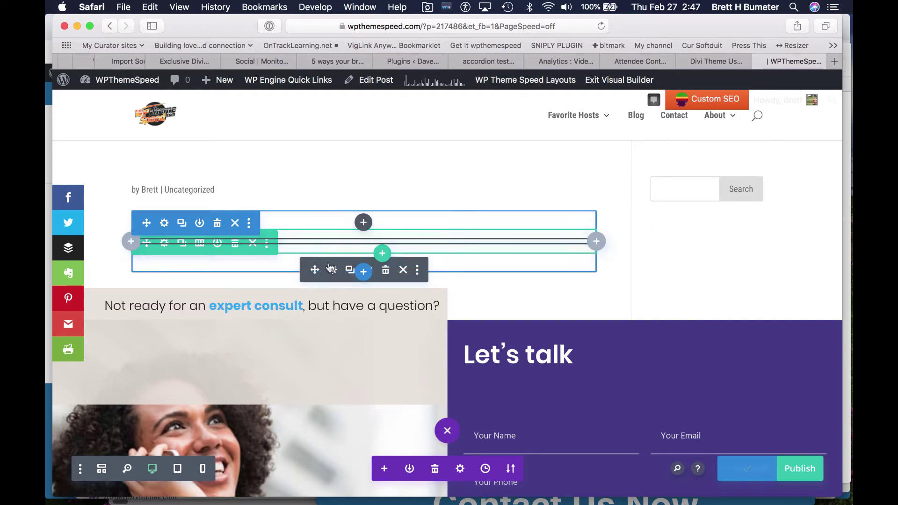
Step: Switch to wireframe view and open the Post Title Elements options, leaving Show Featured Image on
click(102, 469)
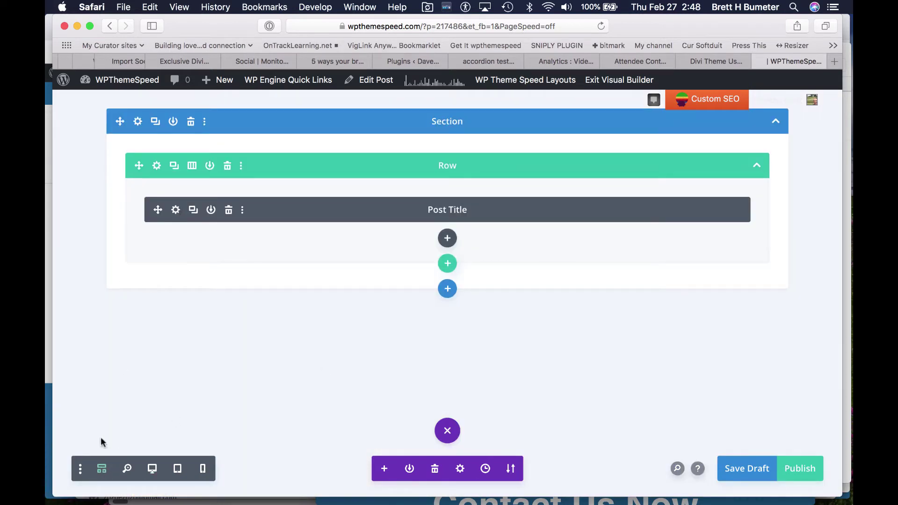
click(176, 210)
click(627, 213)
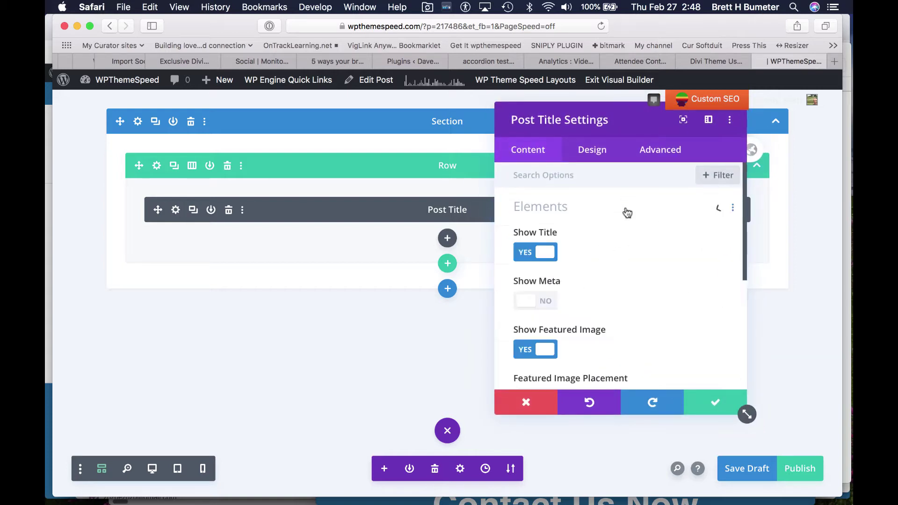
scroll(642, 299, down, 3)
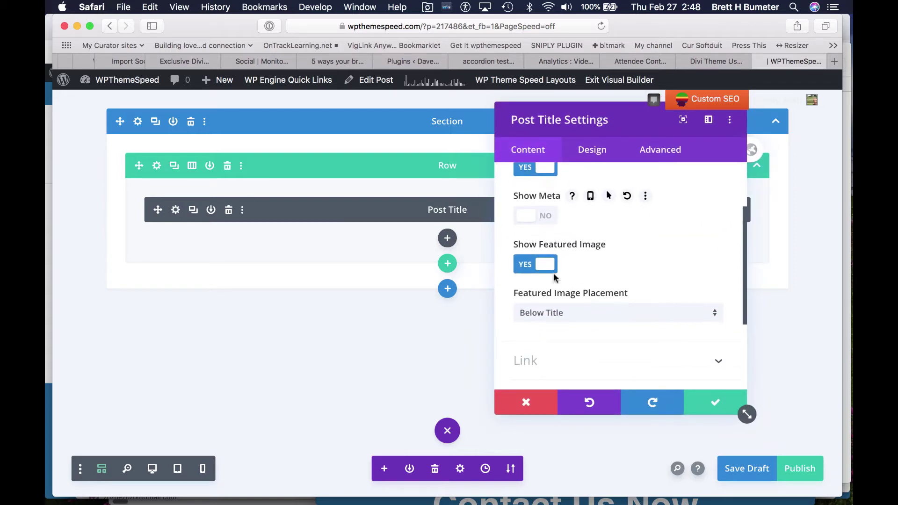
click(541, 266)
click(542, 266)
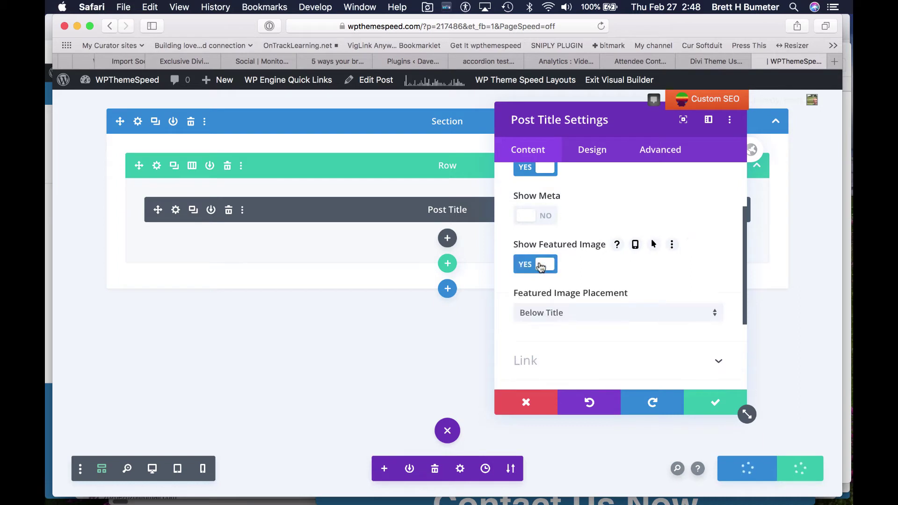
scroll(600, 241, up, 3)
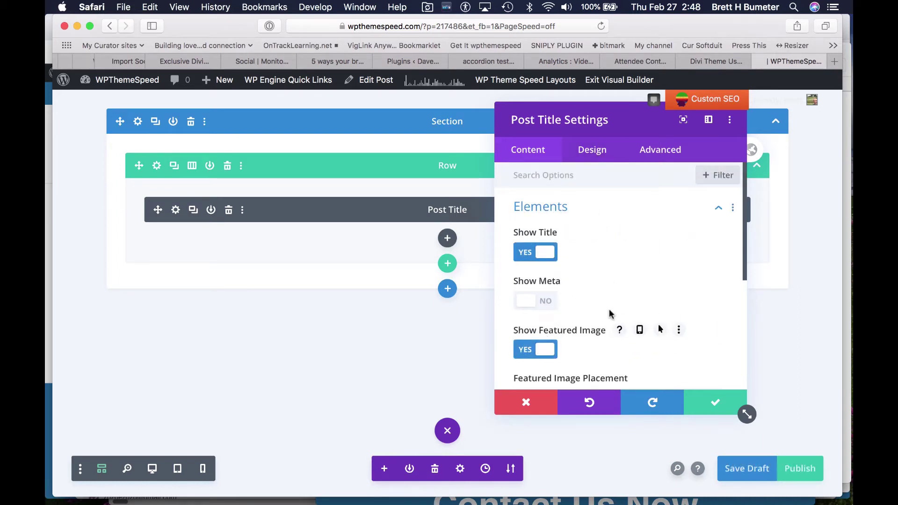
scroll(609, 311, down, 3)
Step: Close the module settings, return to desktop view, save the draft and reload the page
scroll(674, 356, down, 3)
click(710, 404)
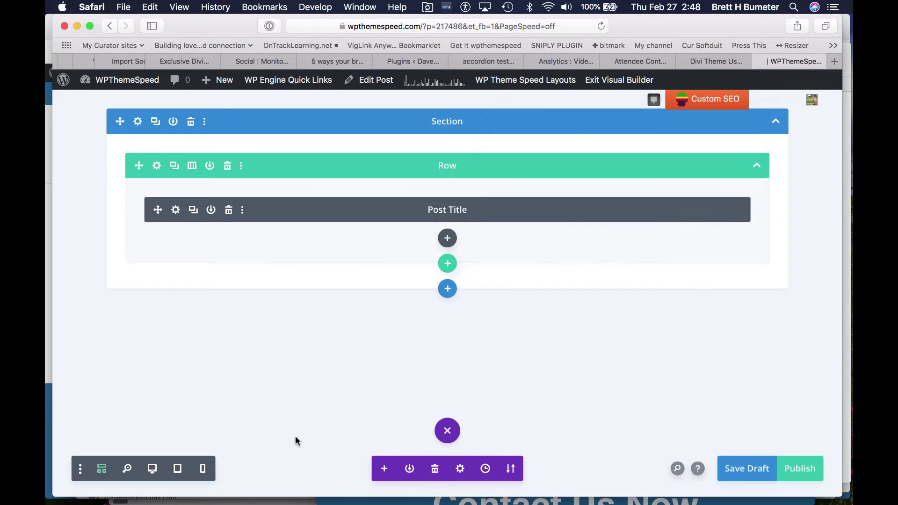
click(153, 469)
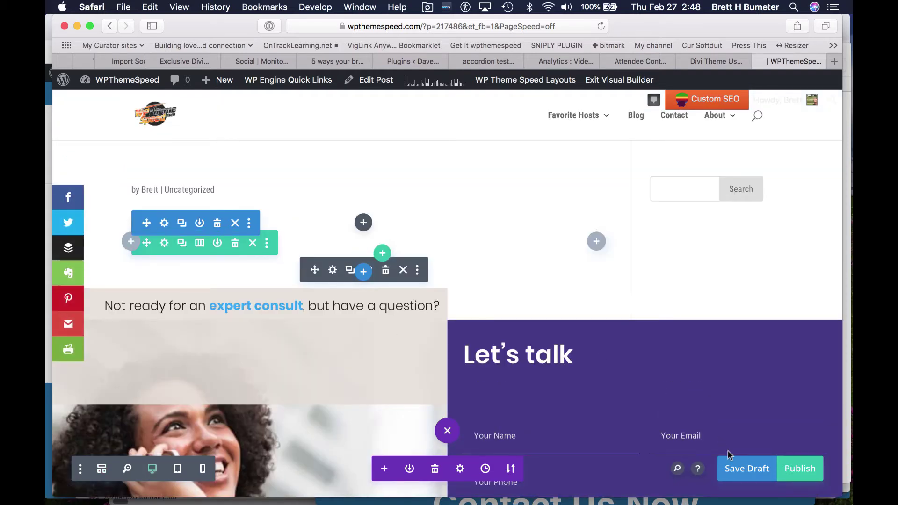
click(738, 470)
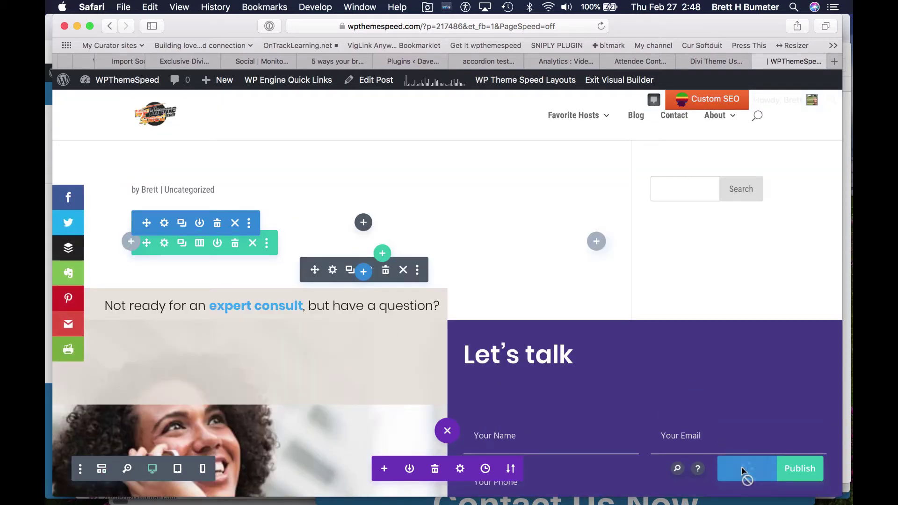
click(601, 27)
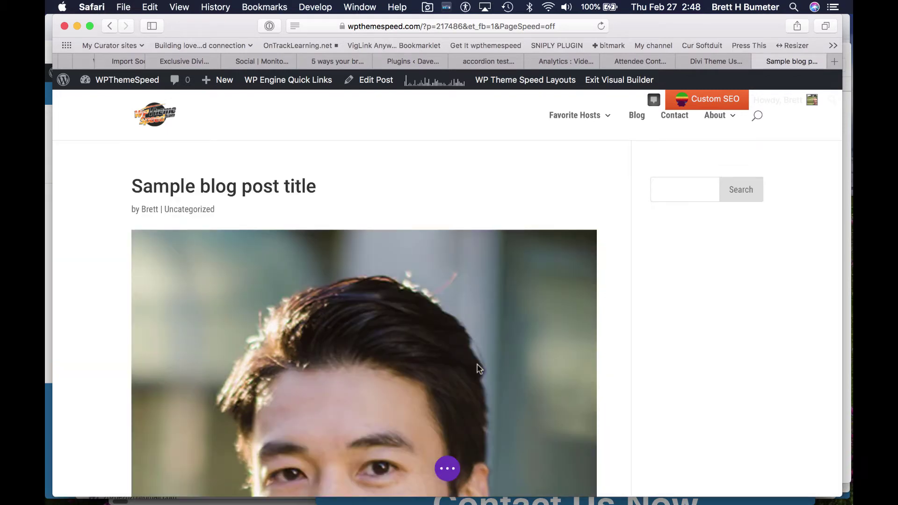
Step: Scroll down to check the rendered title and portrait, then expand the purple page settings bar
scroll(457, 372, down, 3)
scroll(457, 370, up, 3)
scroll(347, 355, down, 5)
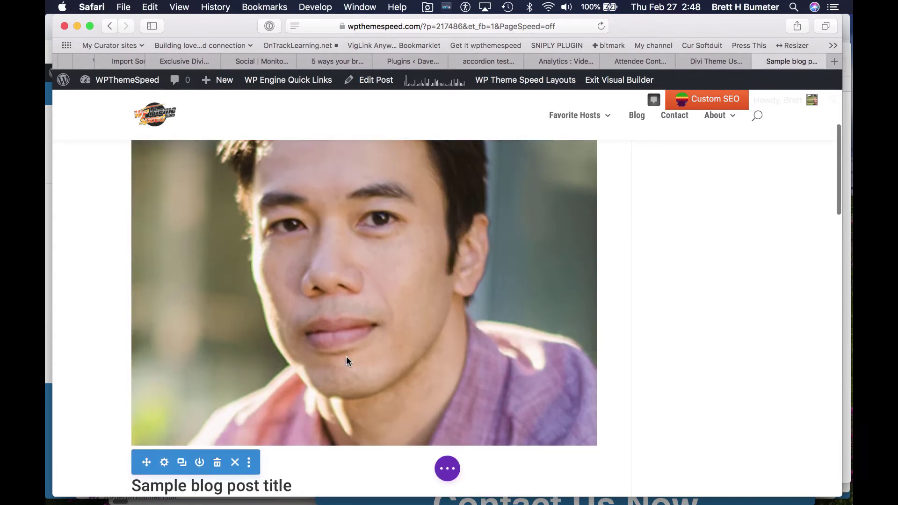
scroll(347, 360, up, 1)
scroll(346, 360, down, 6)
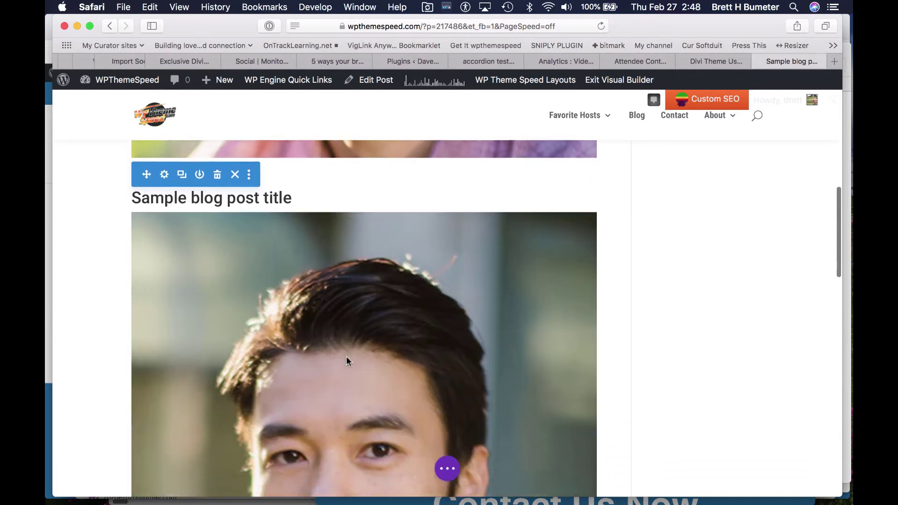
scroll(347, 358, down, 9)
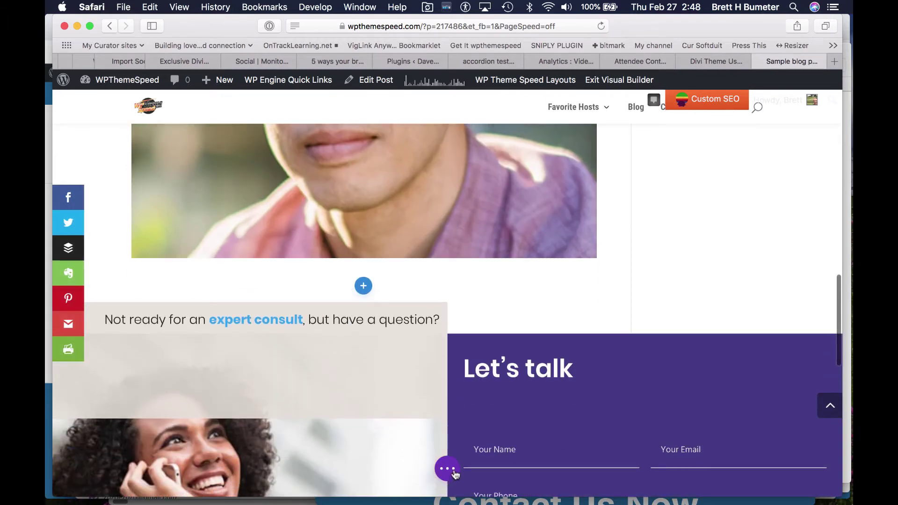
click(448, 469)
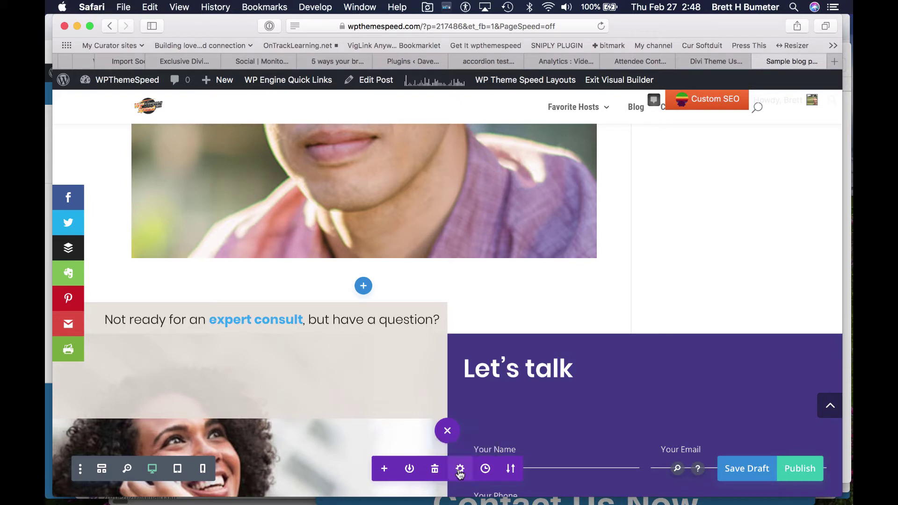
Step: Open Post Settings and scroll through the 'Sample blog post title' Title and Excerpt fields
click(460, 470)
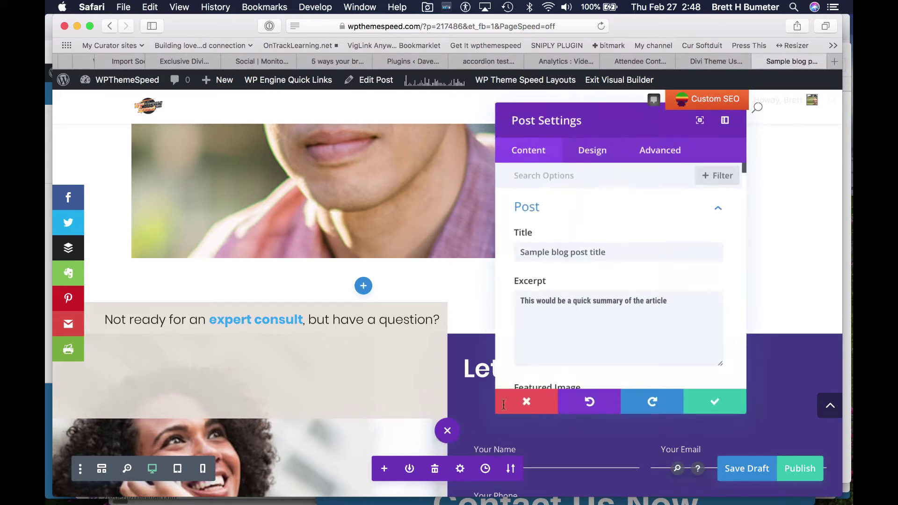
scroll(658, 323, down, 5)
scroll(658, 325, down, 6)
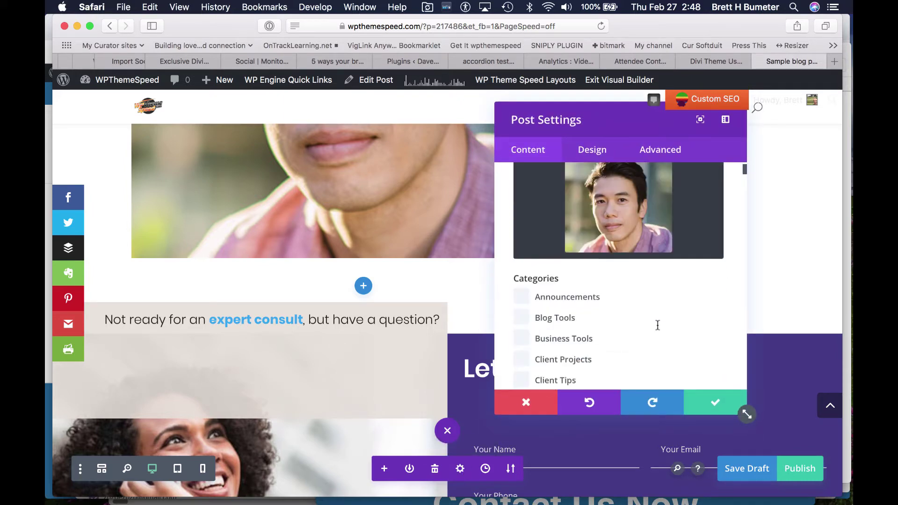
scroll(658, 325, down, 1)
scroll(658, 325, down, 15)
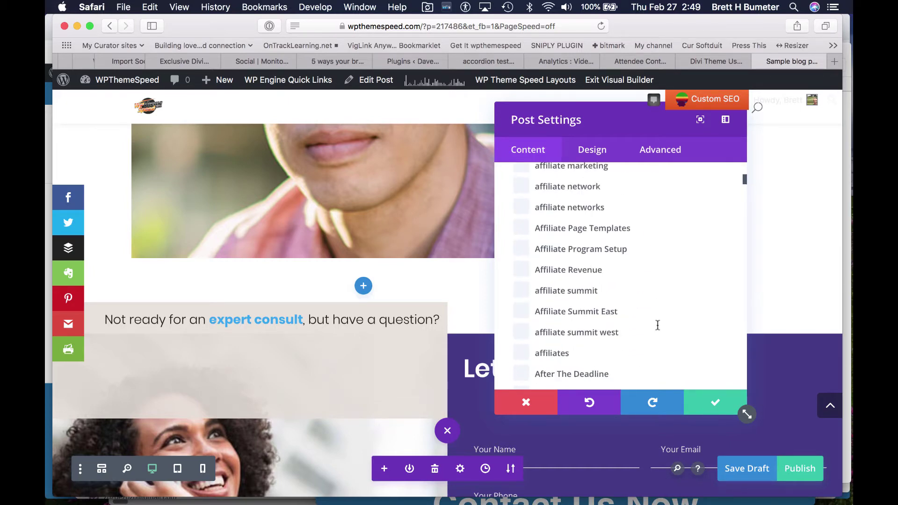
scroll(658, 325, down, 20)
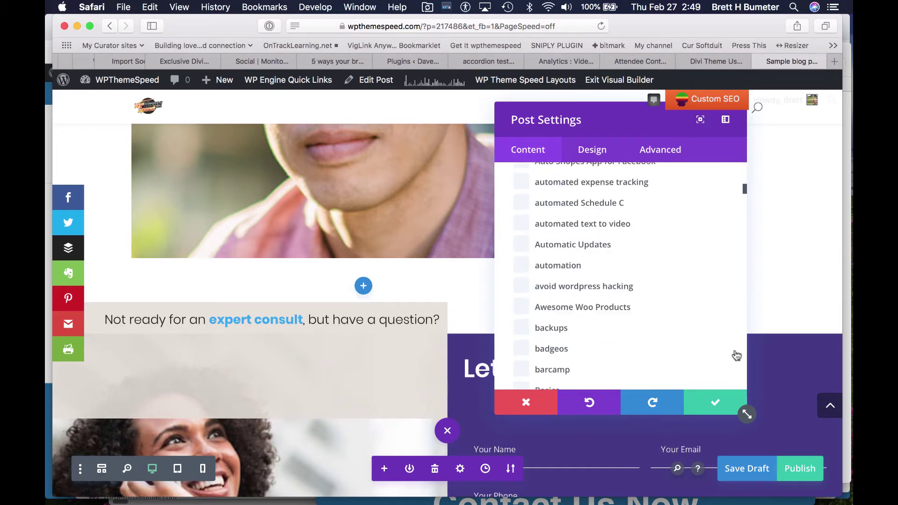
scroll(734, 351, down, 20)
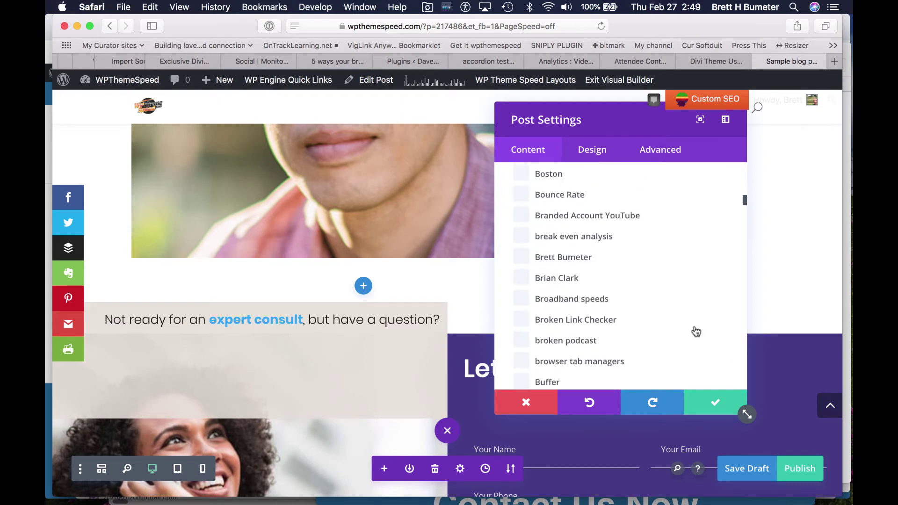
scroll(695, 332, down, 20)
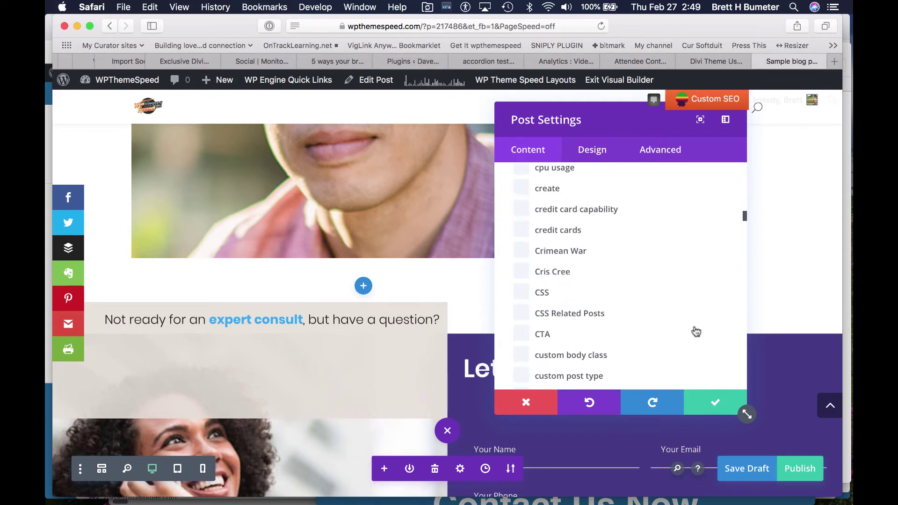
scroll(696, 332, down, 20)
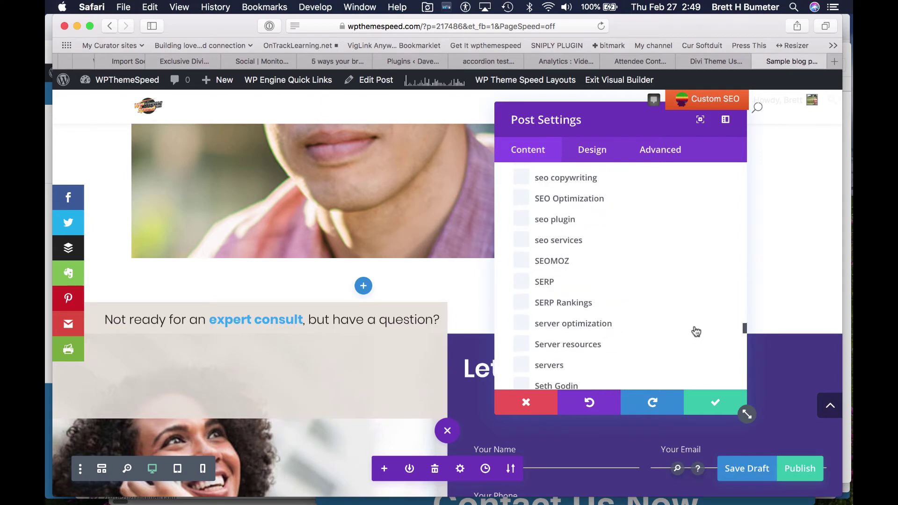
scroll(696, 332, up, 10)
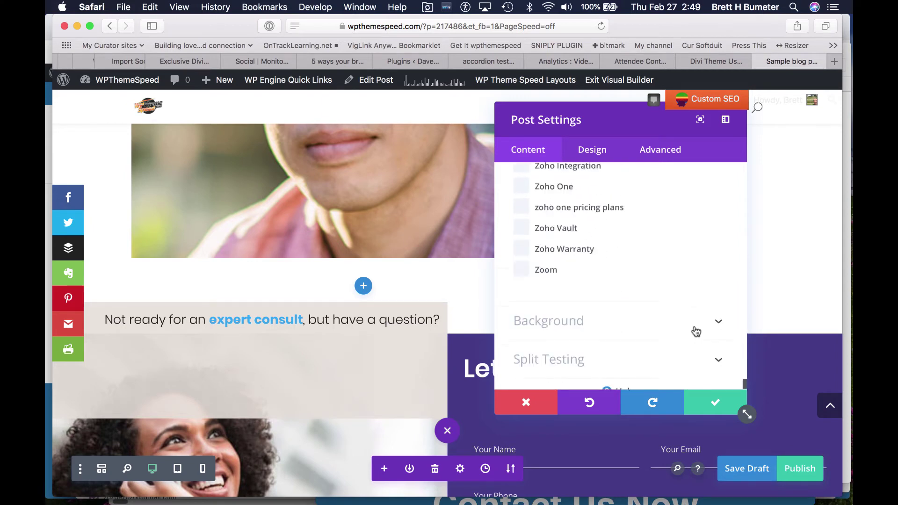
scroll(715, 303, up, 10)
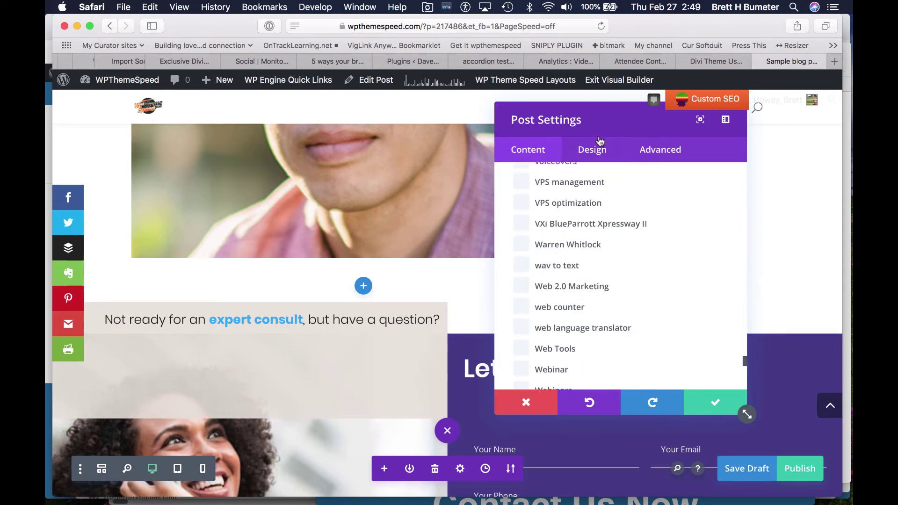
scroll(679, 277, up, 5)
scroll(679, 277, up, 20)
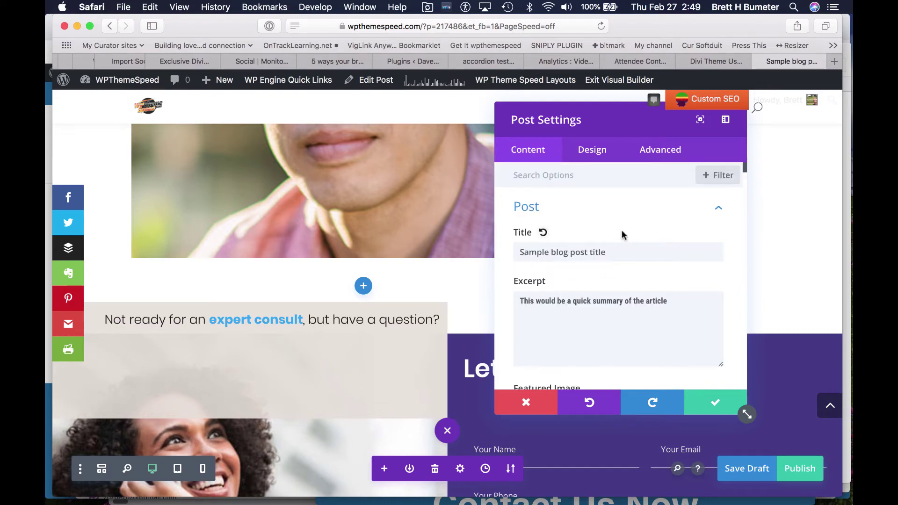
Step: Save Post Settings and open 'Sample blog post title' in the WordPress editor with the welcome tip dismissed
click(704, 404)
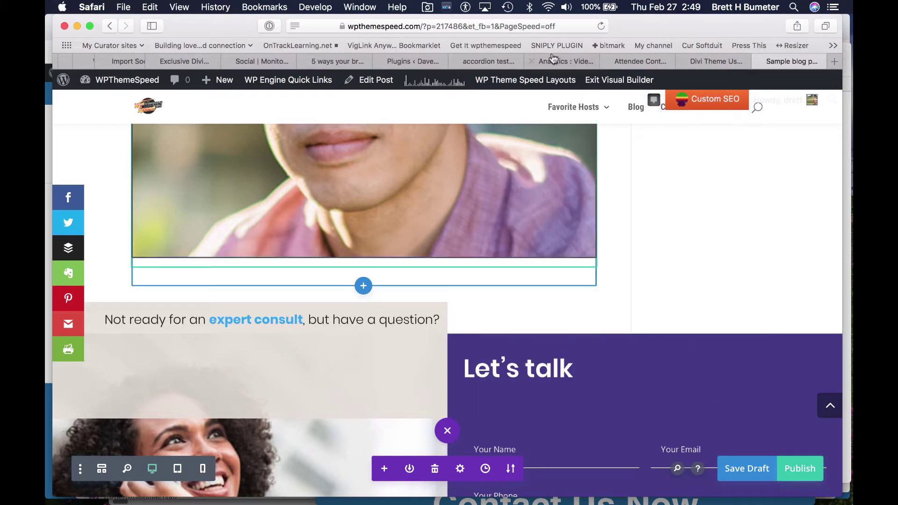
click(365, 80)
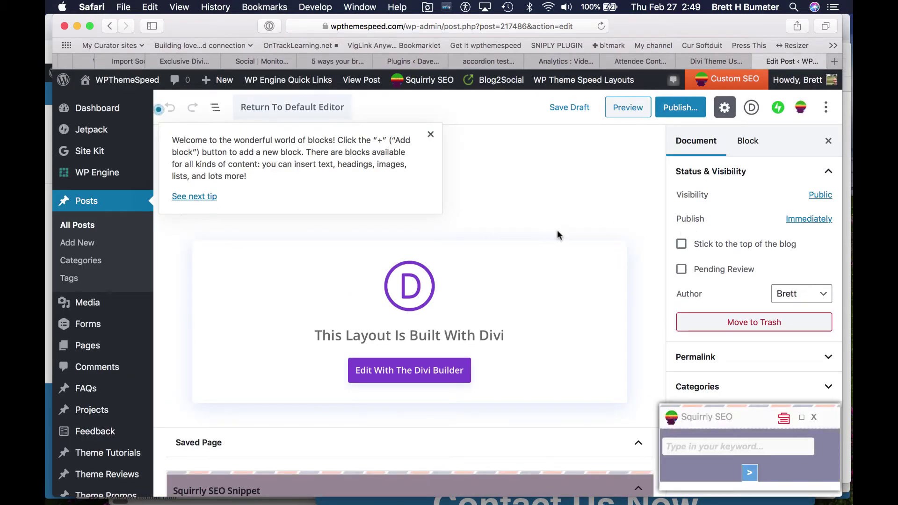
click(430, 135)
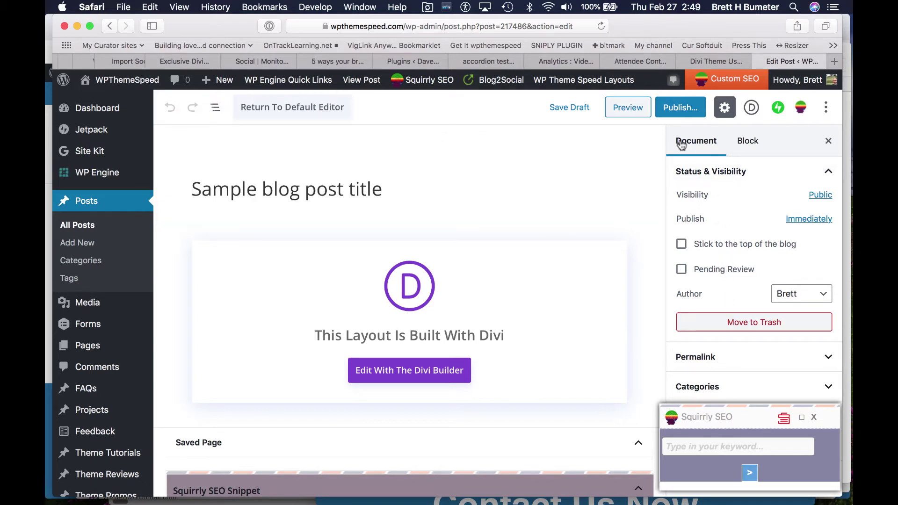
click(400, 371)
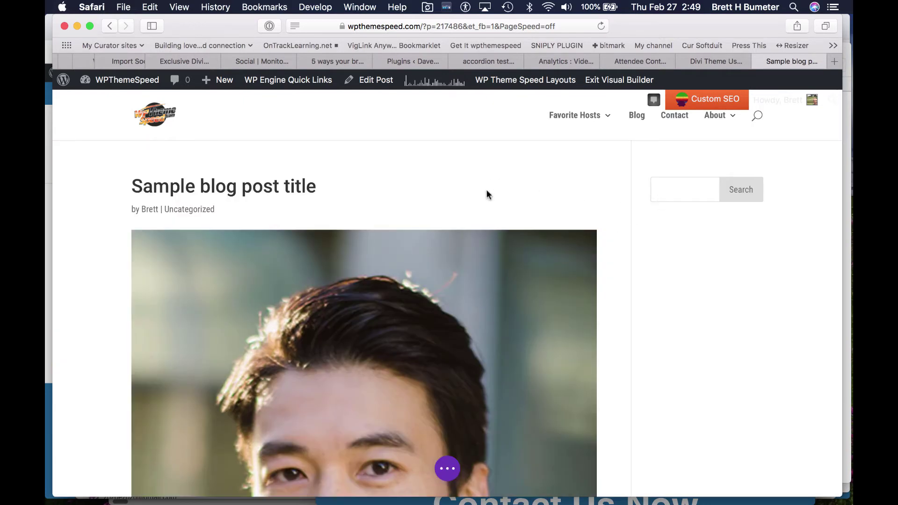
click(448, 468)
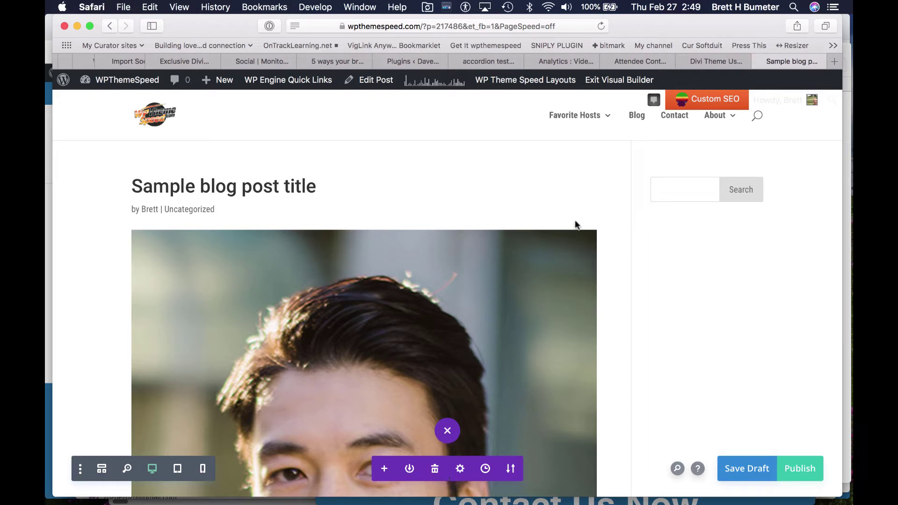
click(378, 82)
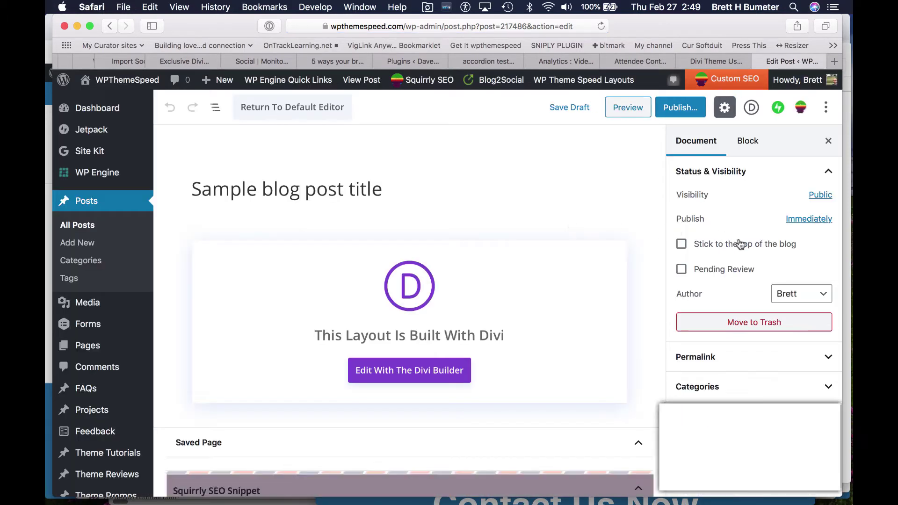
Step: In Divi Page Settings, set Post Title to Hide and Page Layout to Fullwidth
scroll(805, 270, down, 5)
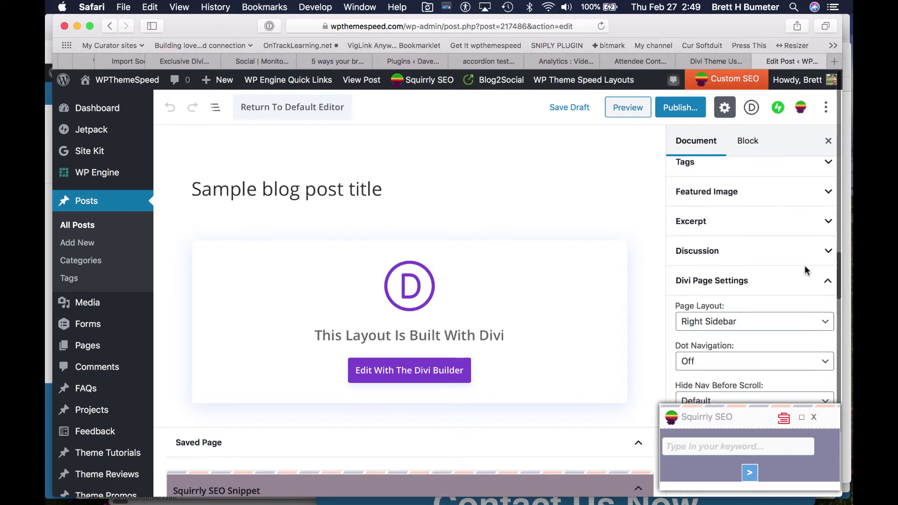
scroll(805, 265, down, 3)
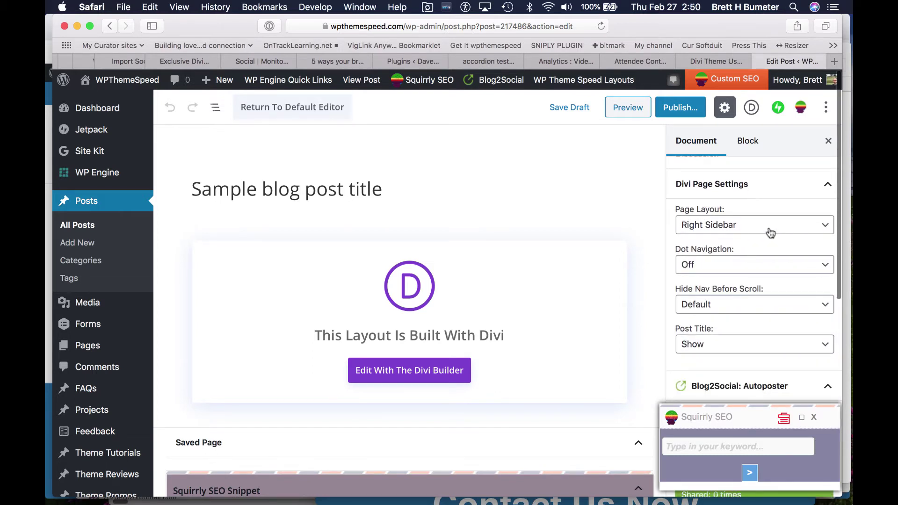
click(768, 346)
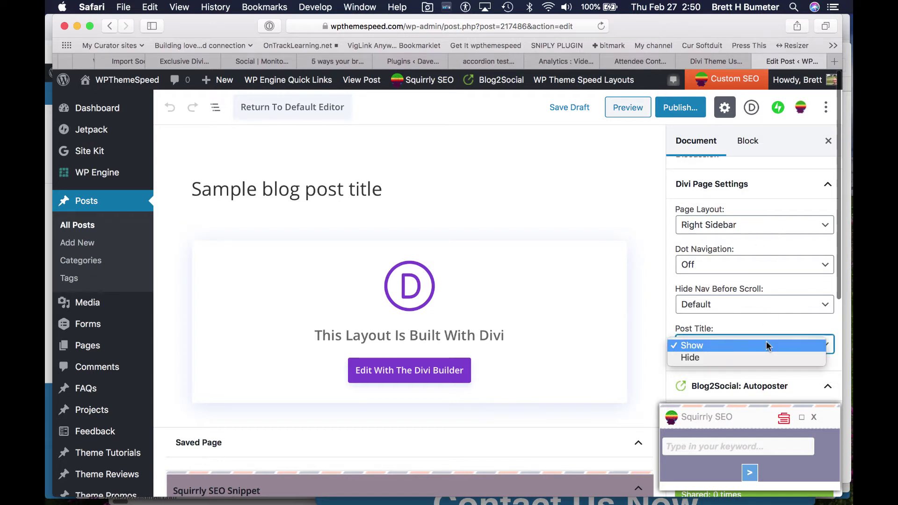
click(766, 356)
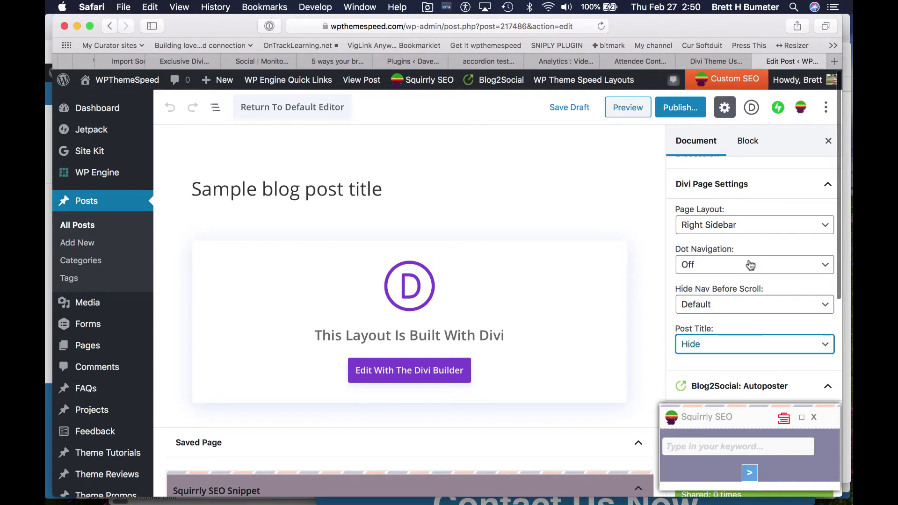
scroll(753, 306, down, 2)
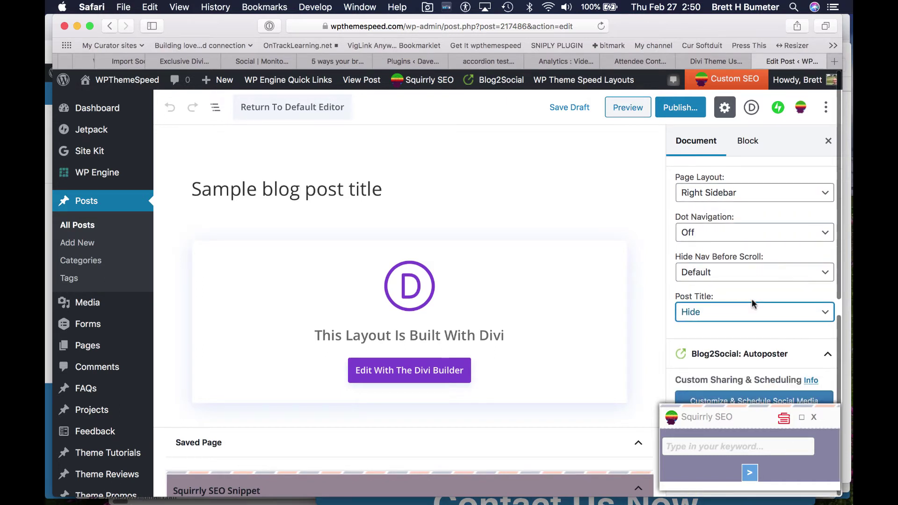
scroll(752, 300, up, 3)
click(754, 244)
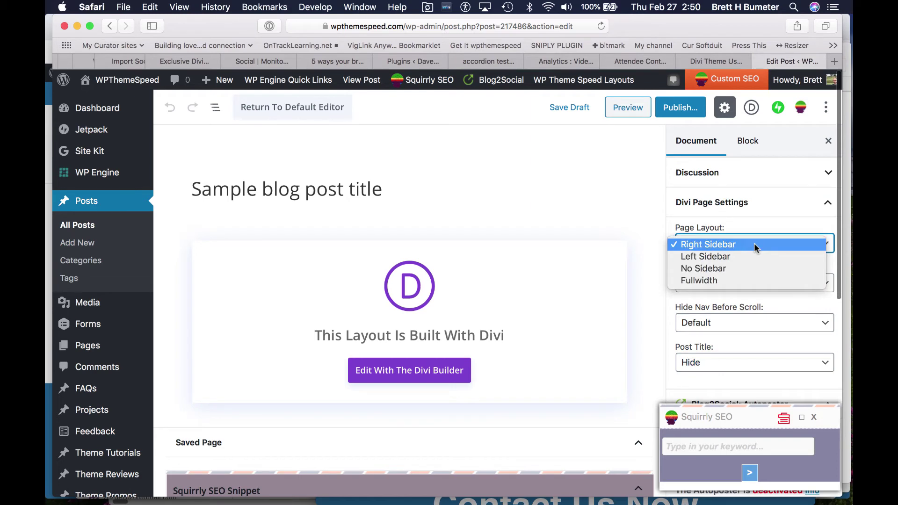
click(761, 288)
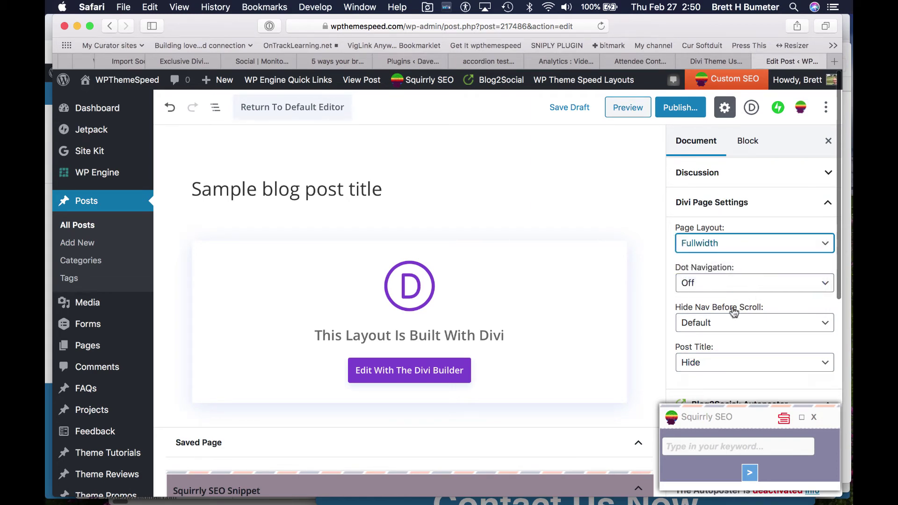
scroll(762, 368, down, 2)
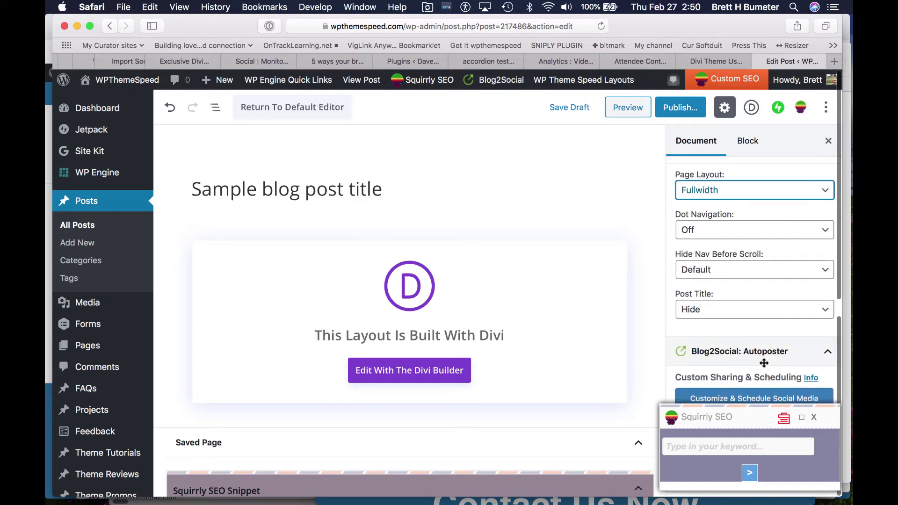
scroll(764, 364, up, 4)
scroll(764, 364, up, 1)
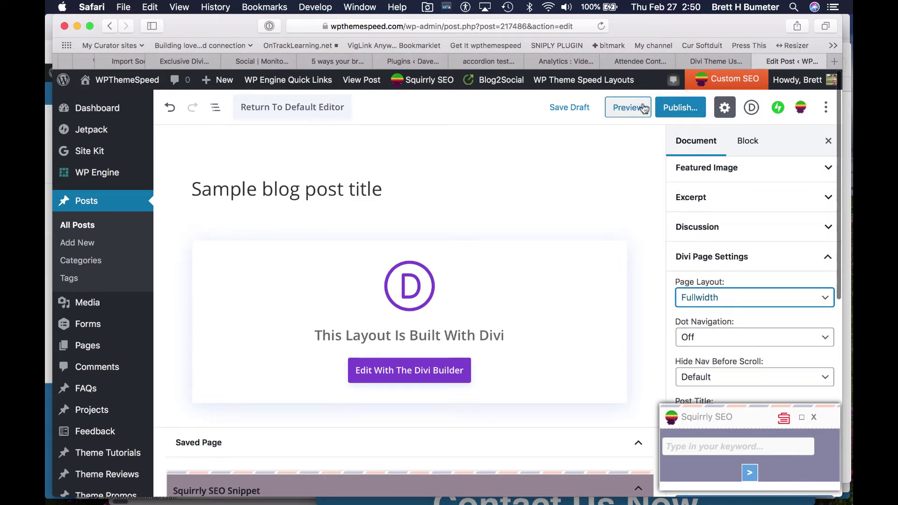
Step: Save the draft, expand the Featured Image panel, and launch Edit With The Divi Builder
click(565, 106)
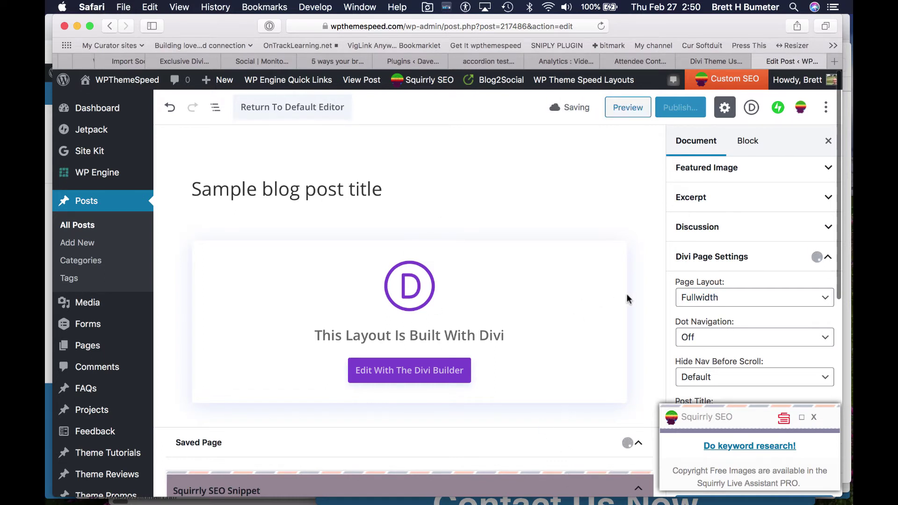
scroll(627, 300, down, 4)
scroll(627, 300, up, 4)
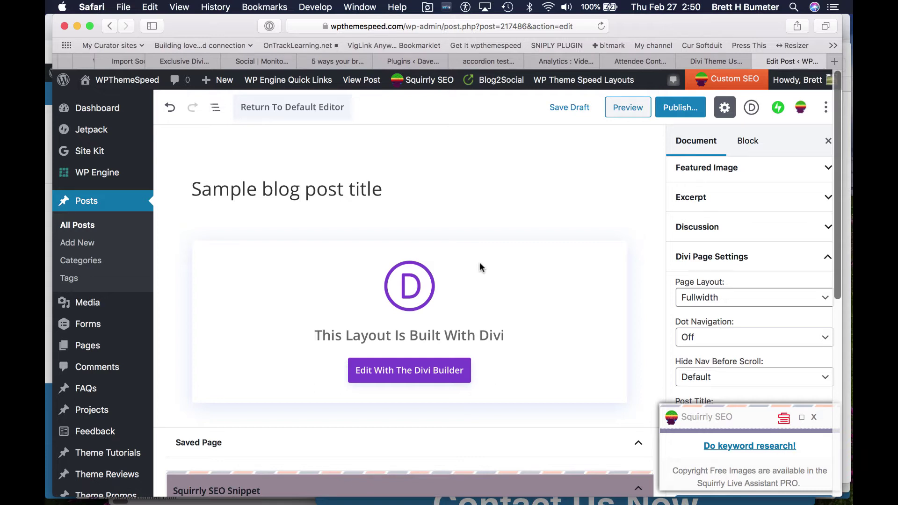
click(820, 171)
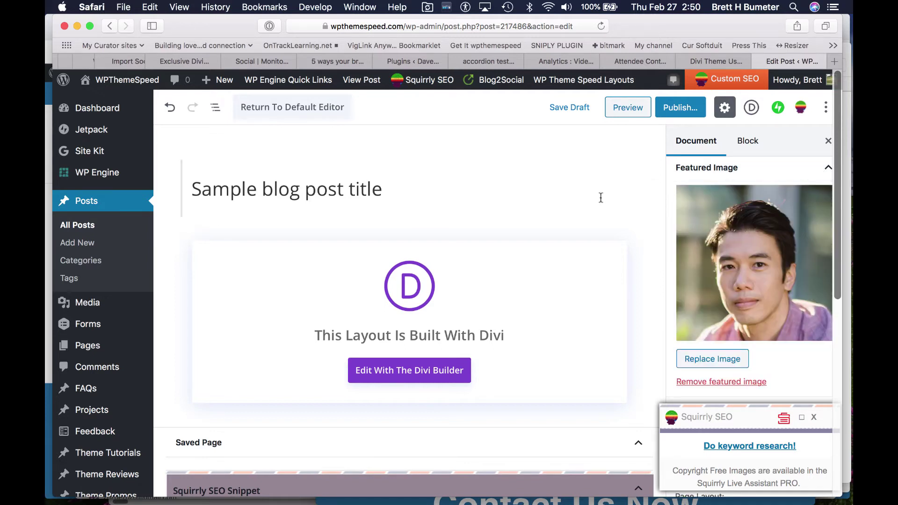
click(415, 373)
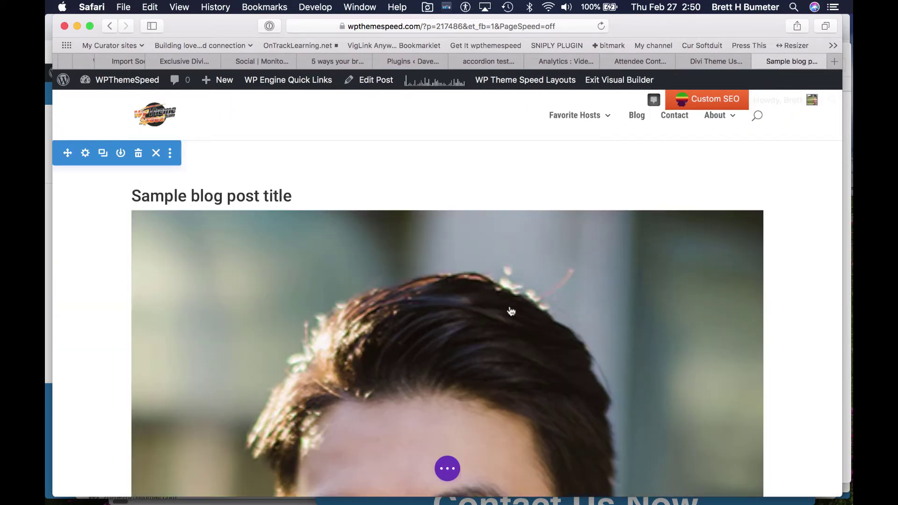
Step: Scroll through the fullwidth page to review the single post title and the portrait below
scroll(512, 311, down, 10)
scroll(512, 311, up, 4)
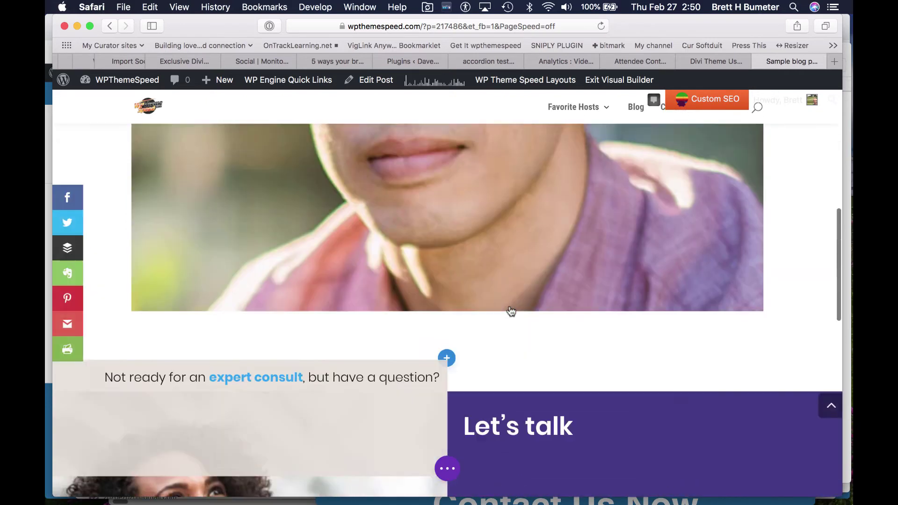
scroll(511, 311, up, 6)
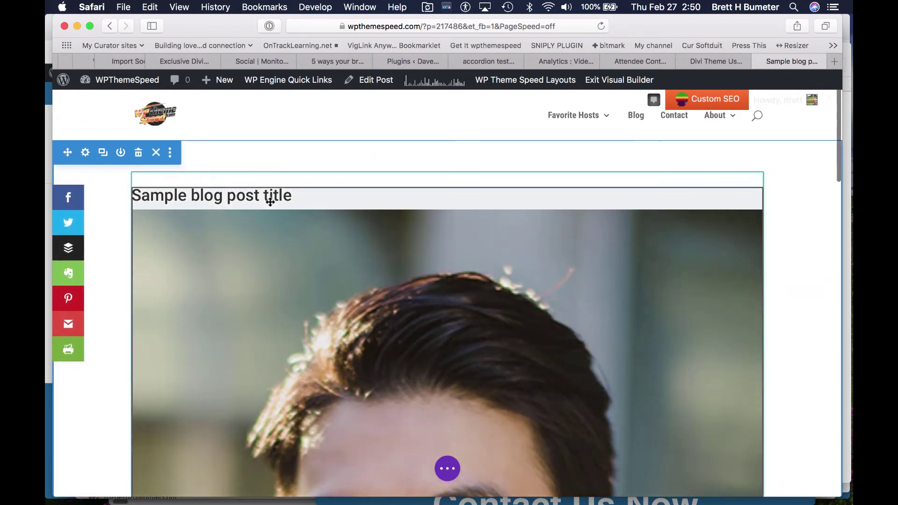
scroll(589, 394, down, 5)
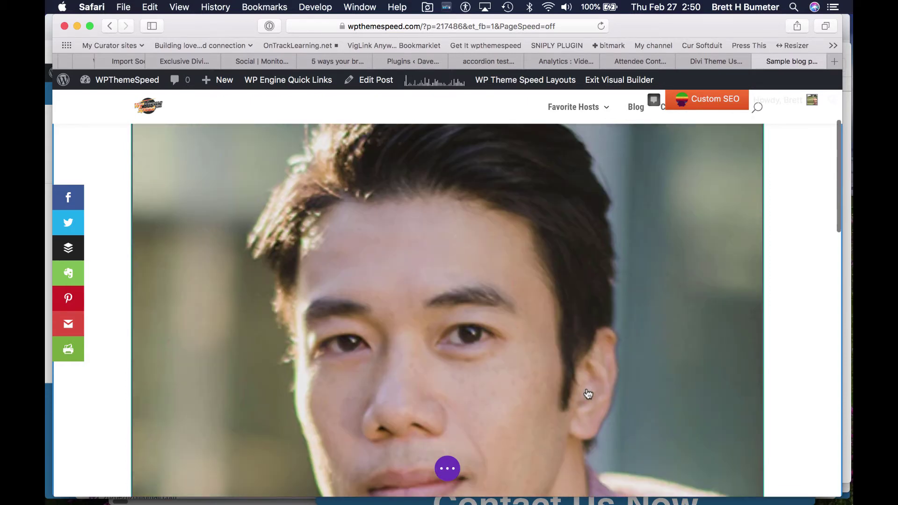
scroll(589, 394, up, 5)
scroll(588, 394, up, 2)
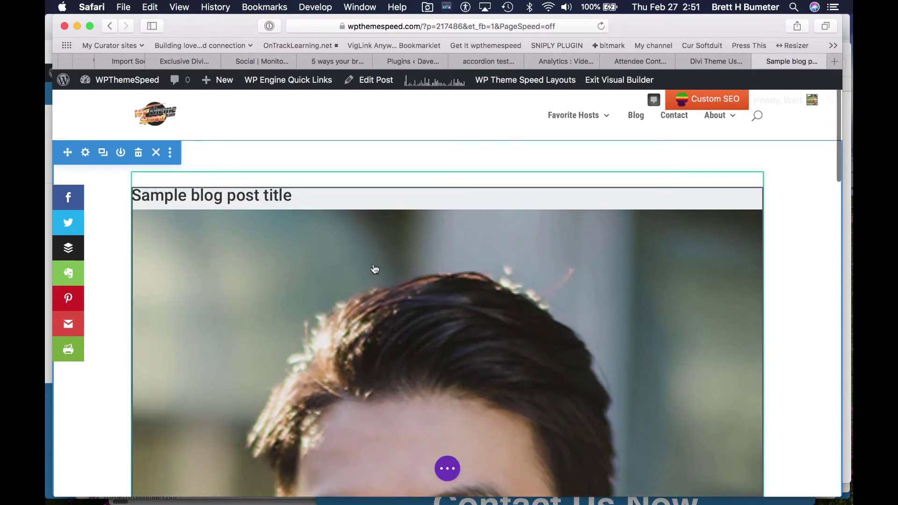
scroll(461, 347, down, 10)
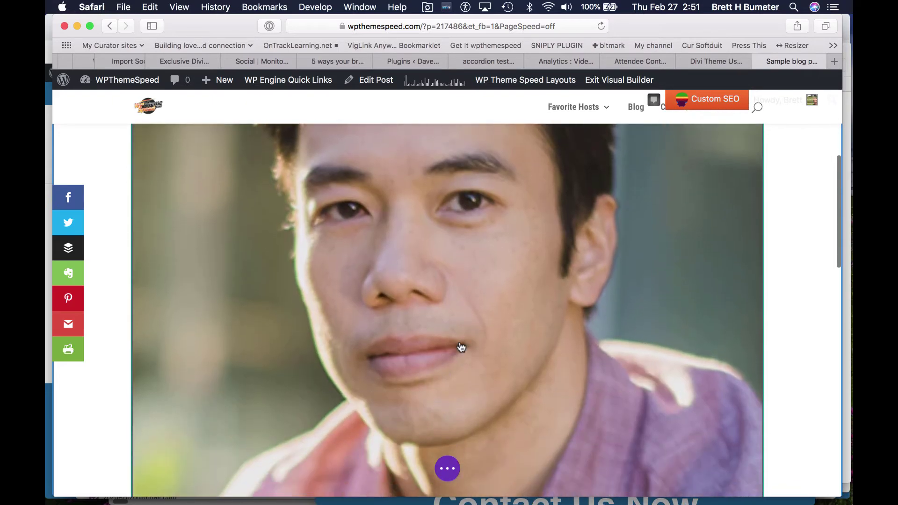
scroll(461, 347, up, 6)
scroll(461, 346, up, 5)
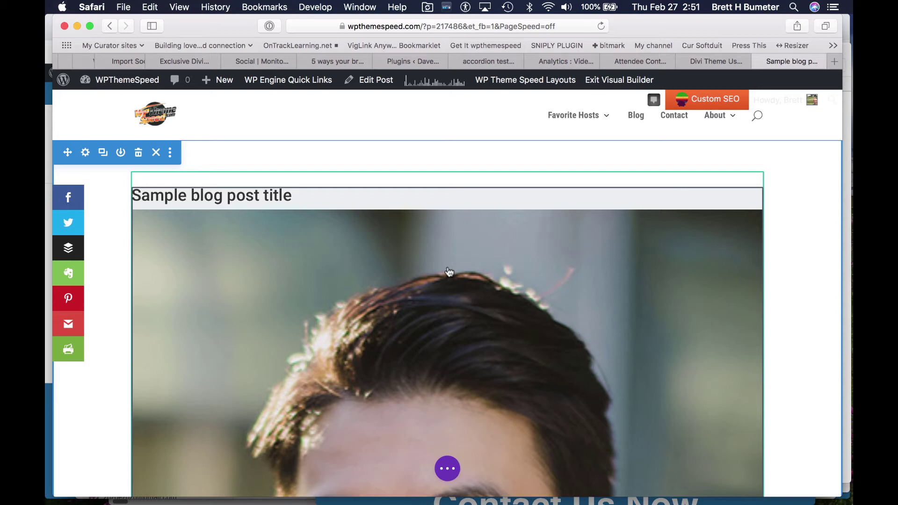
Step: Open the Post Title module's Advanced Custom CSS fields
mouse_move(447, 266)
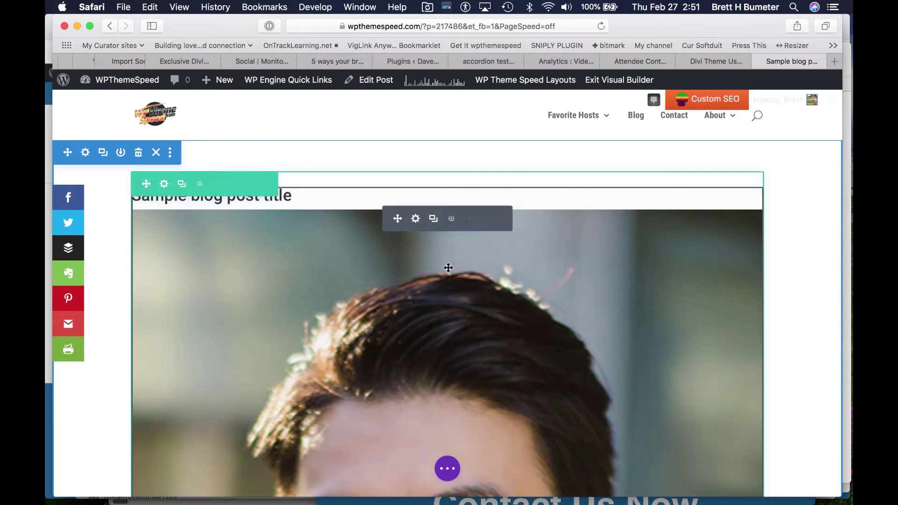
click(417, 219)
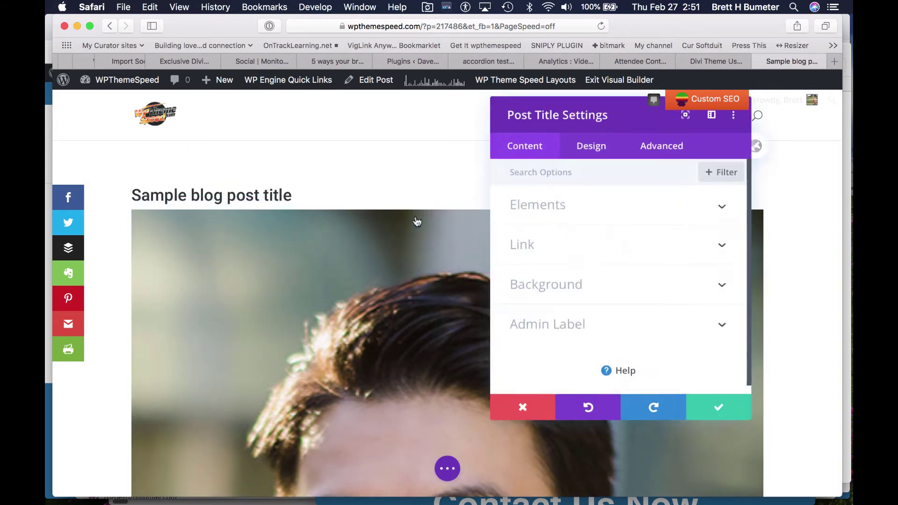
click(661, 150)
click(580, 251)
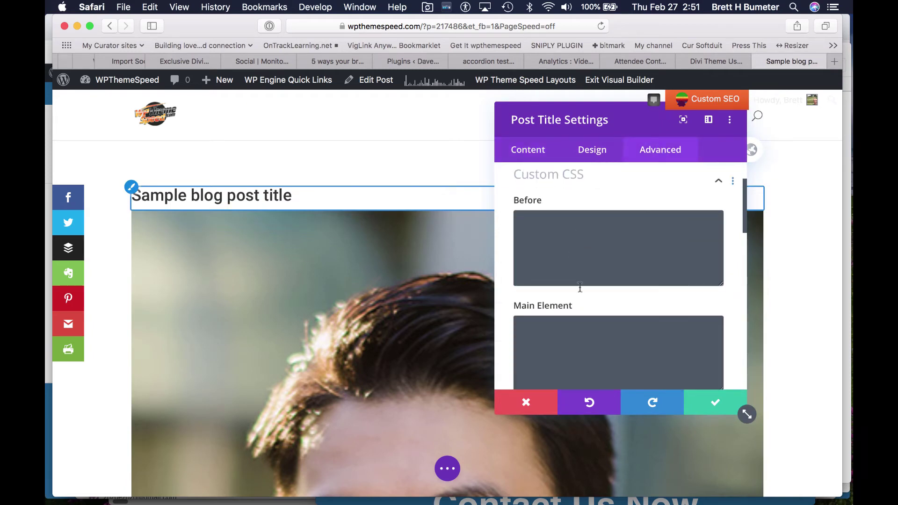
scroll(593, 307, down, 5)
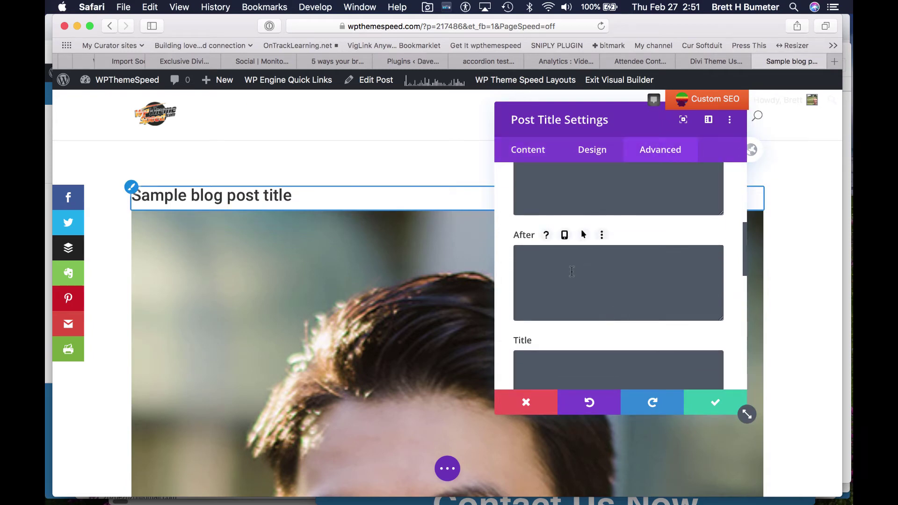
scroll(572, 271, down, 8)
Step: Enter max-width:400px; in the Featured Image custom CSS box
click(572, 271)
text(max-w)
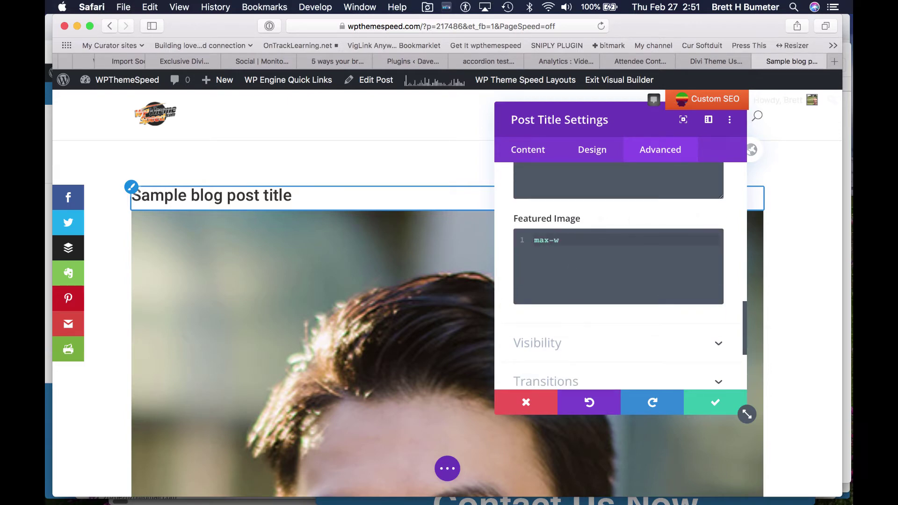
click(561, 343)
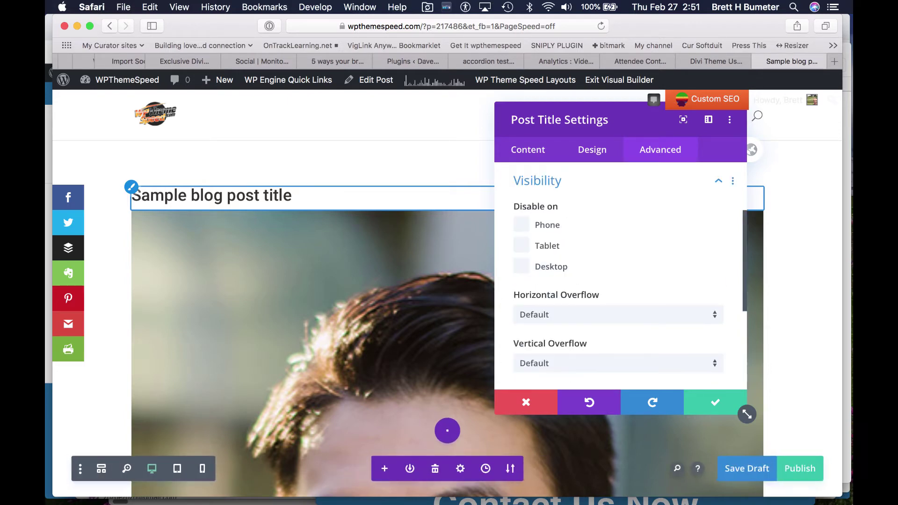
scroll(593, 237, up, 3)
click(594, 243)
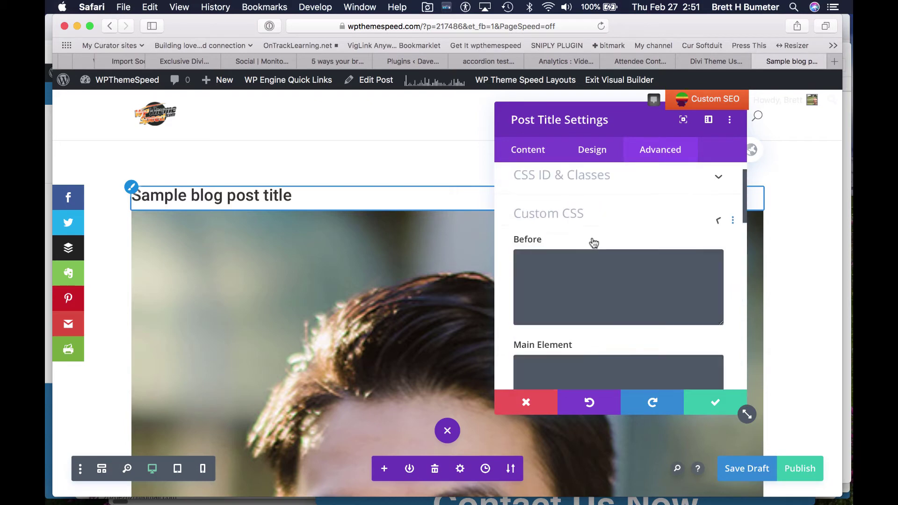
scroll(602, 318, down, 5)
scroll(602, 318, down, 3)
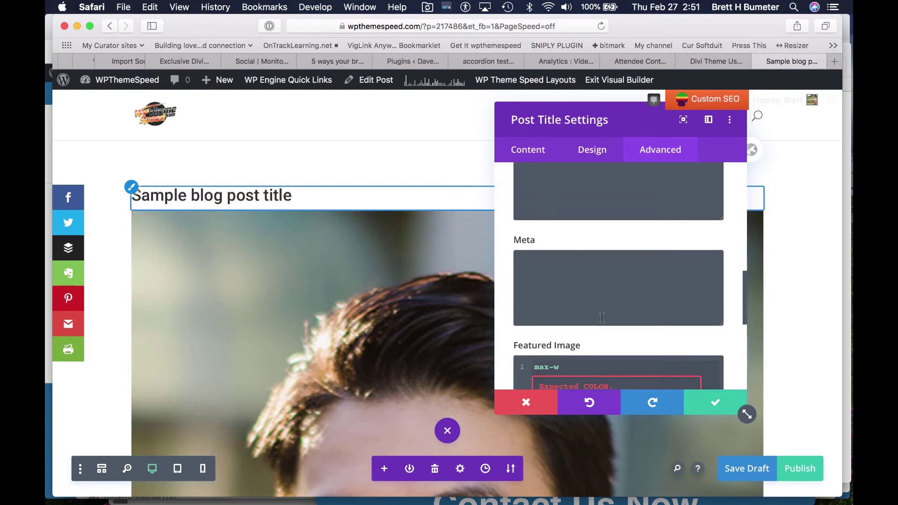
scroll(602, 315, down, 2)
click(582, 297)
text(max-w)
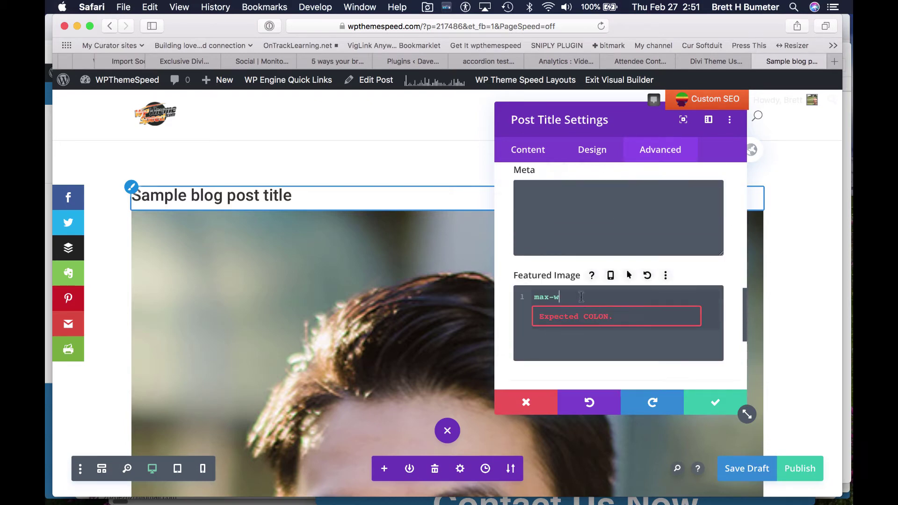
text(idth:400px;)
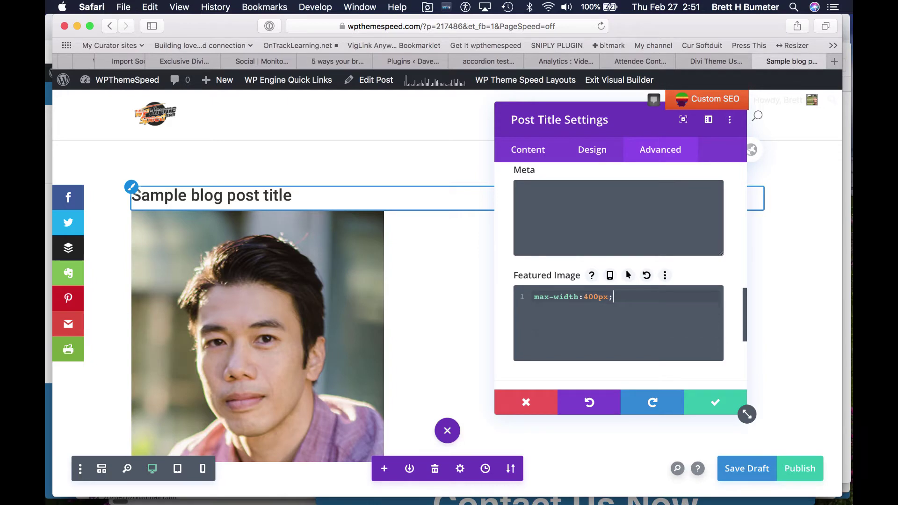
Step: Delete the featured image CSS rule and save the Post Title settings
scroll(397, 303, down, 3)
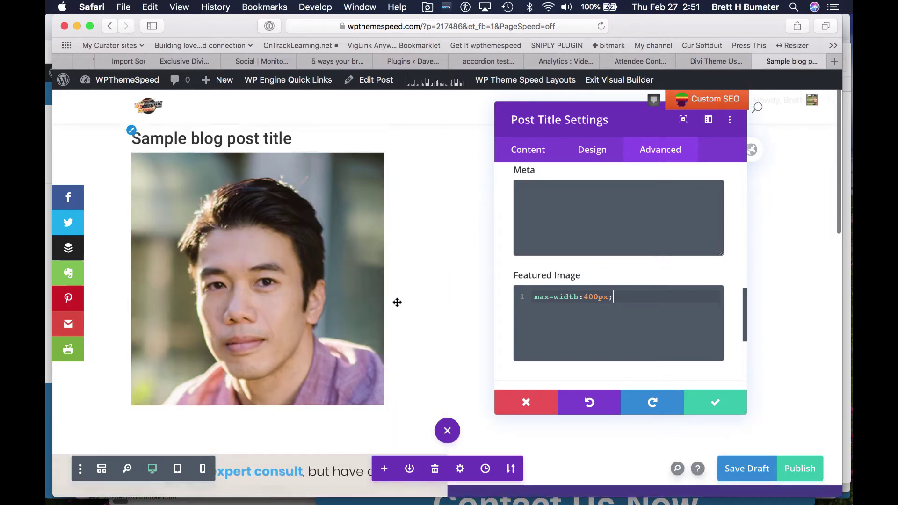
scroll(398, 302, up, 2)
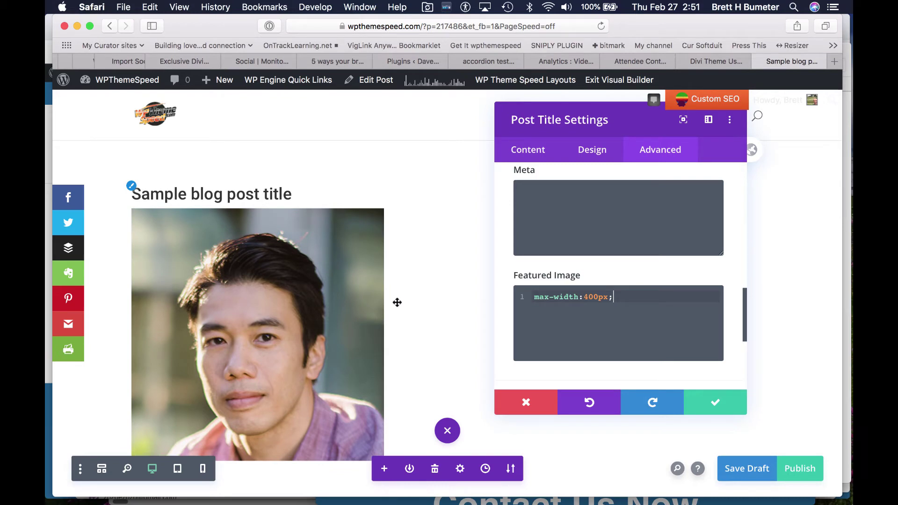
key(super+a)
key(BackSpace)
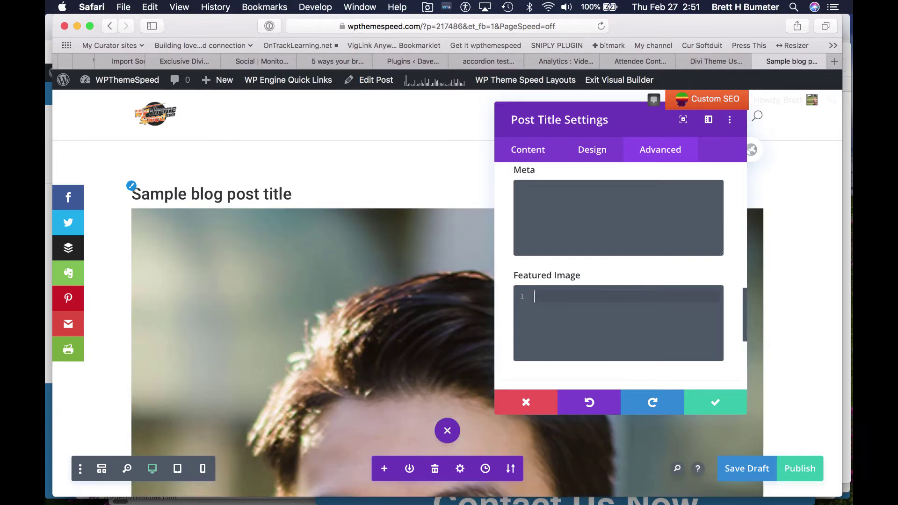
click(715, 403)
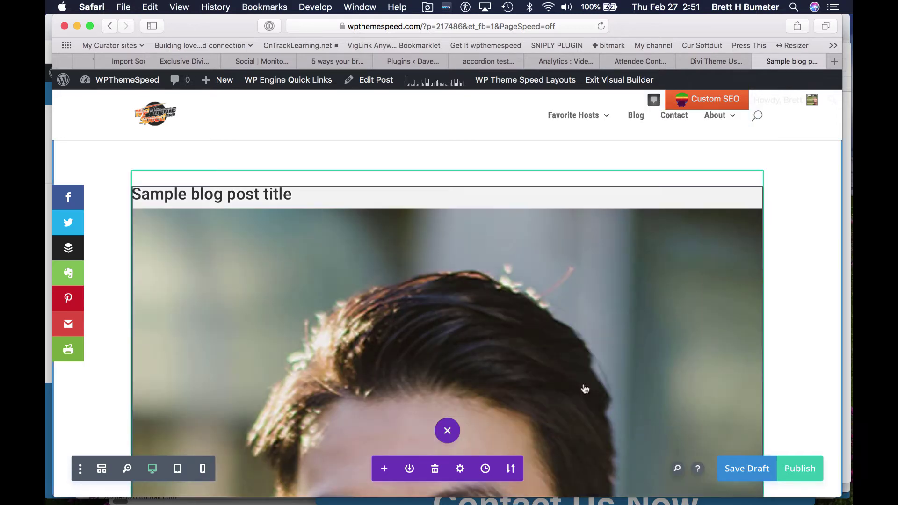
Step: Change the row to a 1/4-1/2-1/4 three-column structure
mouse_move(326, 181)
click(199, 184)
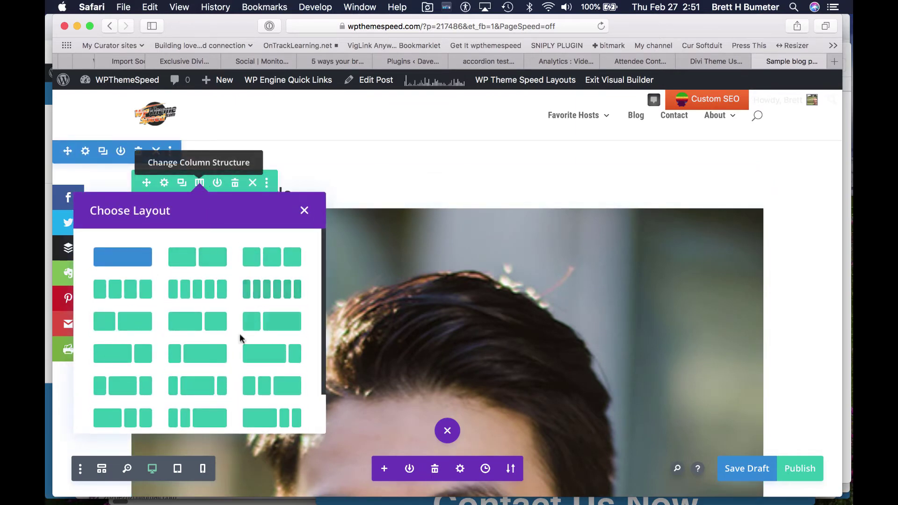
scroll(244, 351, down, 2)
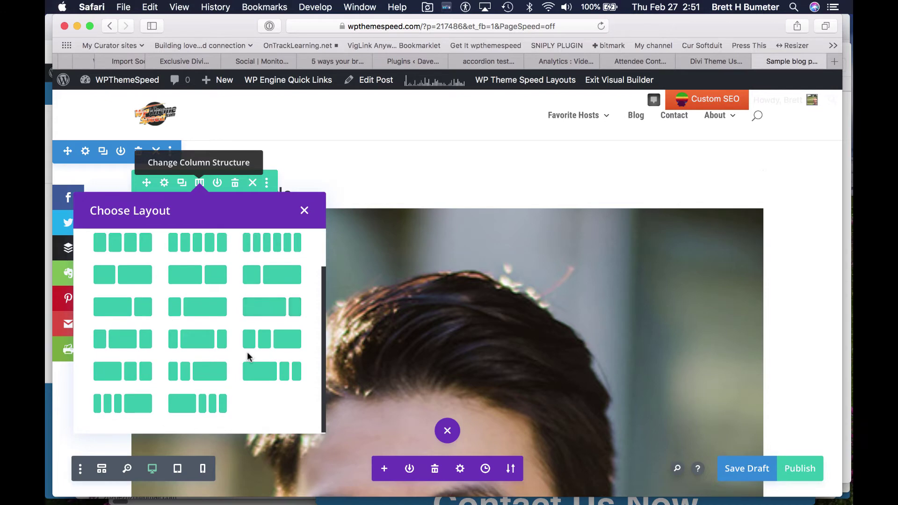
scroll(247, 352, up, 2)
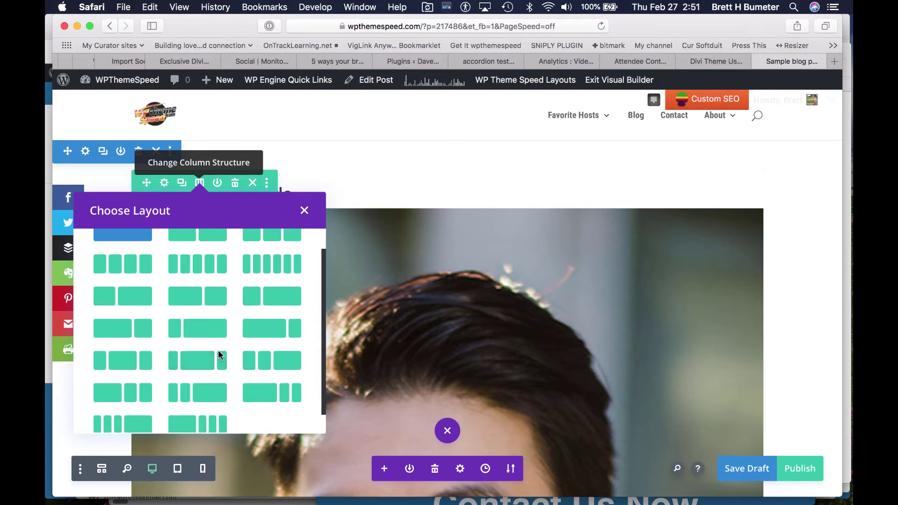
scroll(219, 355, down, 2)
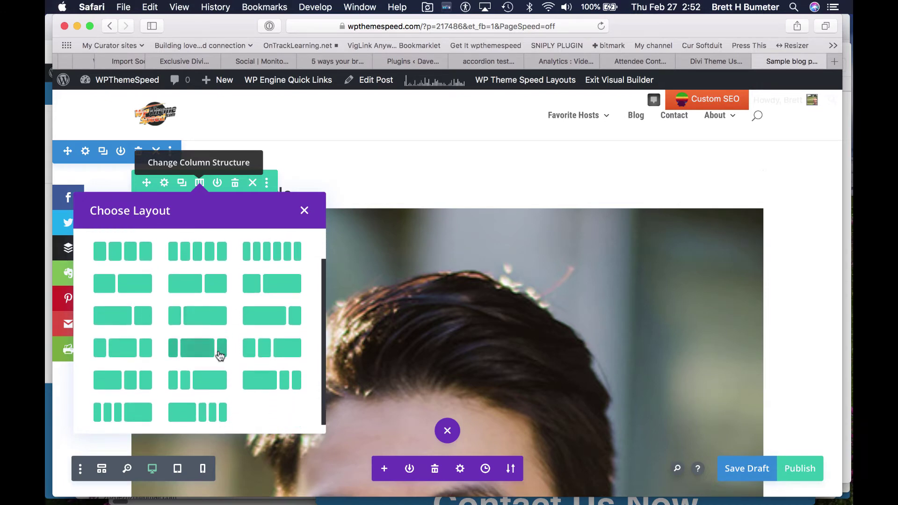
click(127, 350)
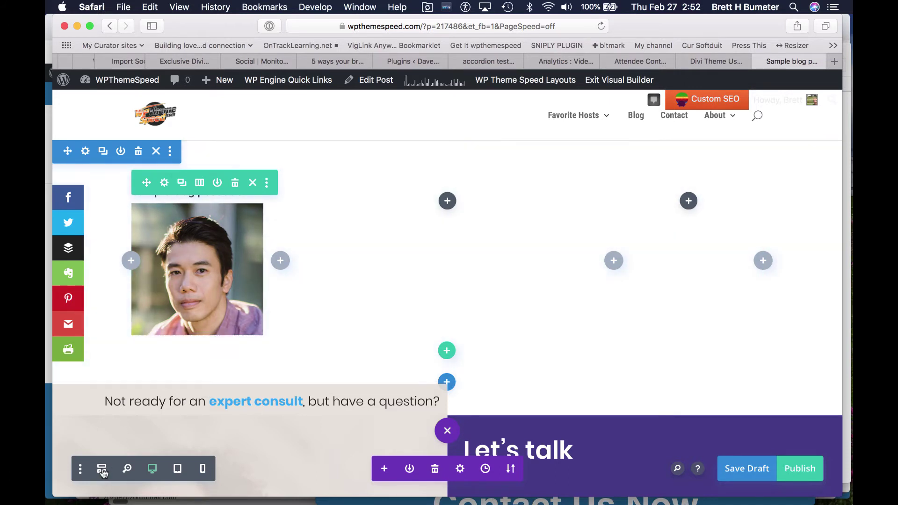
Step: Move the Post Title module into the middle column using wireframe view
click(103, 471)
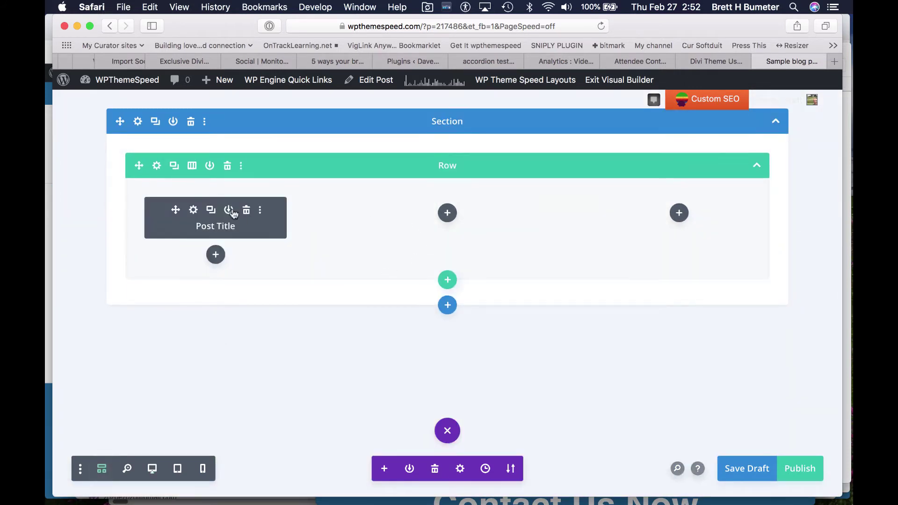
drag(174, 209, 414, 217)
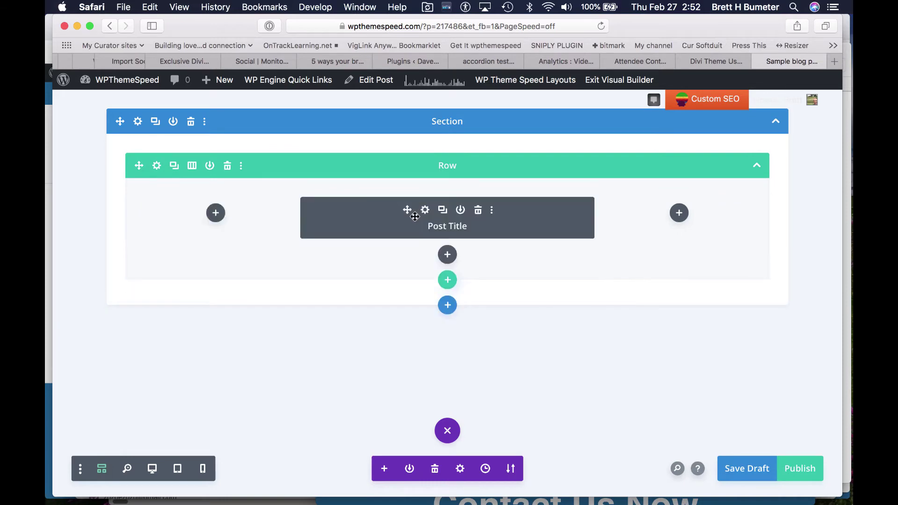
click(152, 469)
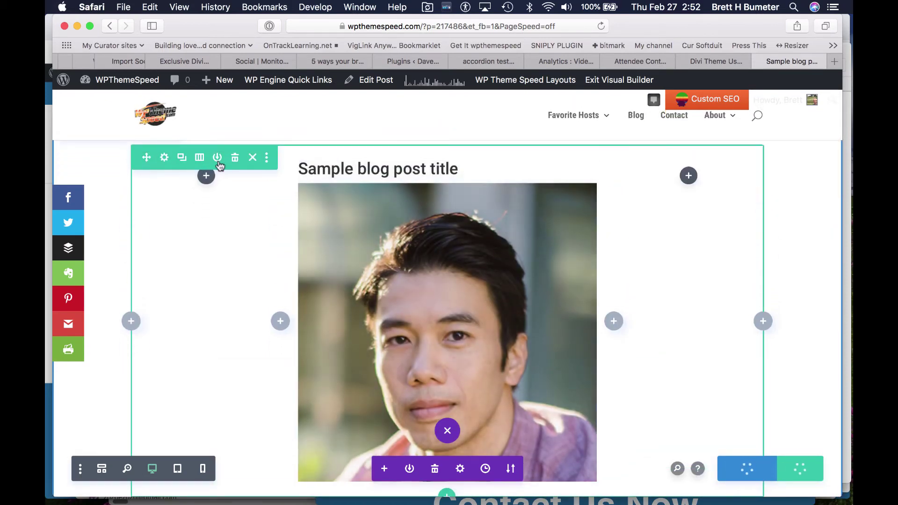
Step: Set the middle column's bottom and right padding to 20px, matching top and left
click(164, 159)
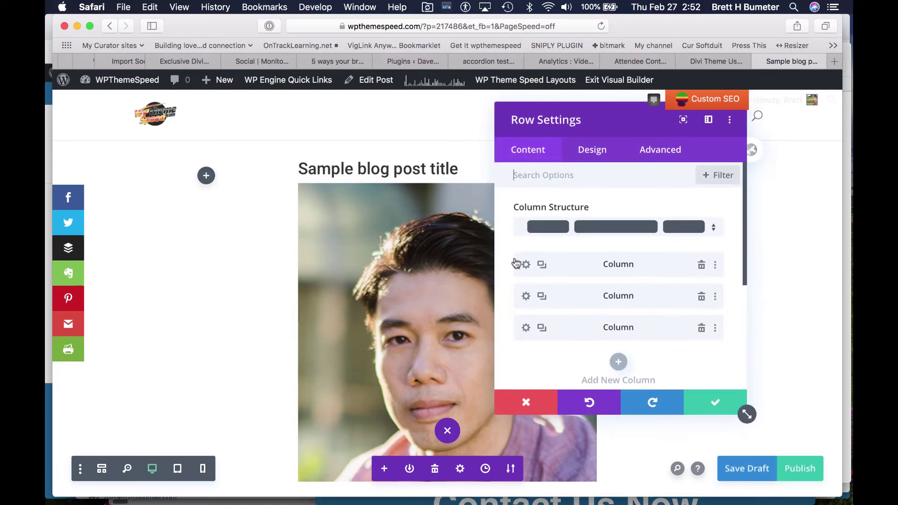
click(526, 297)
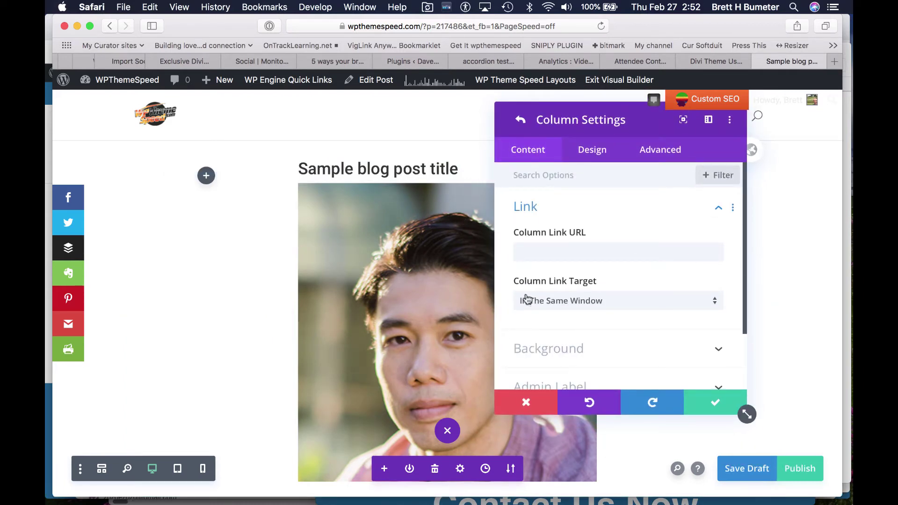
click(589, 153)
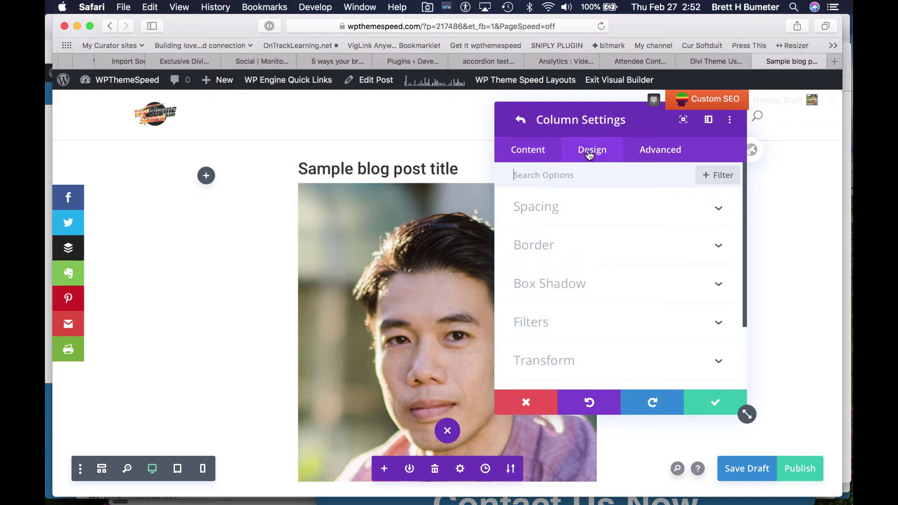
click(564, 213)
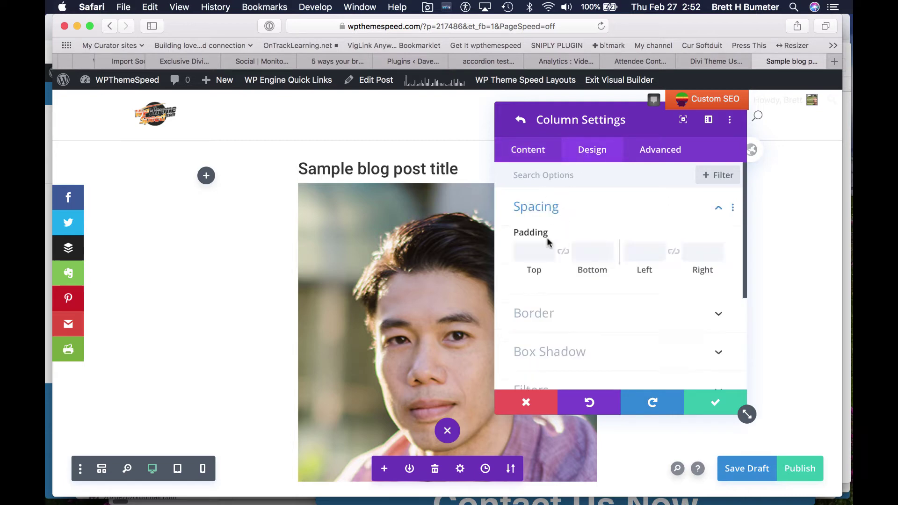
click(533, 252)
key(Tab)
key(Tab)
click(539, 254)
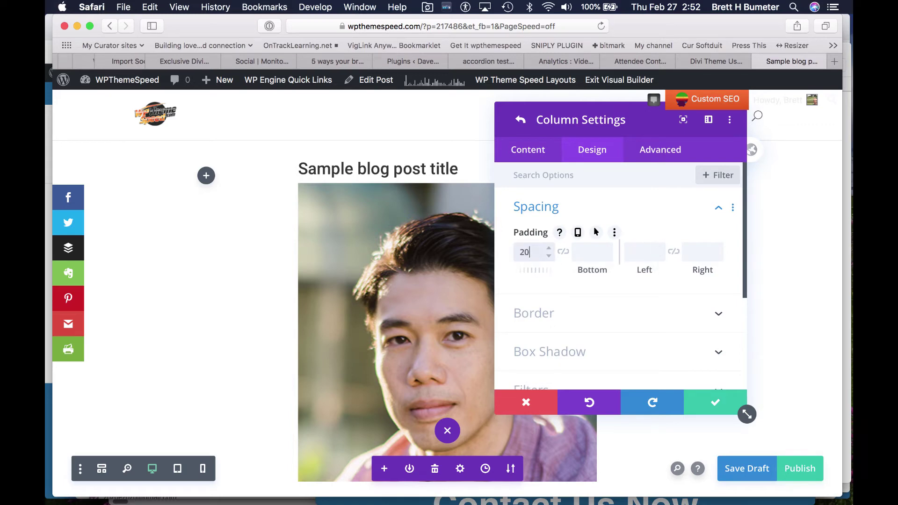
click(563, 252)
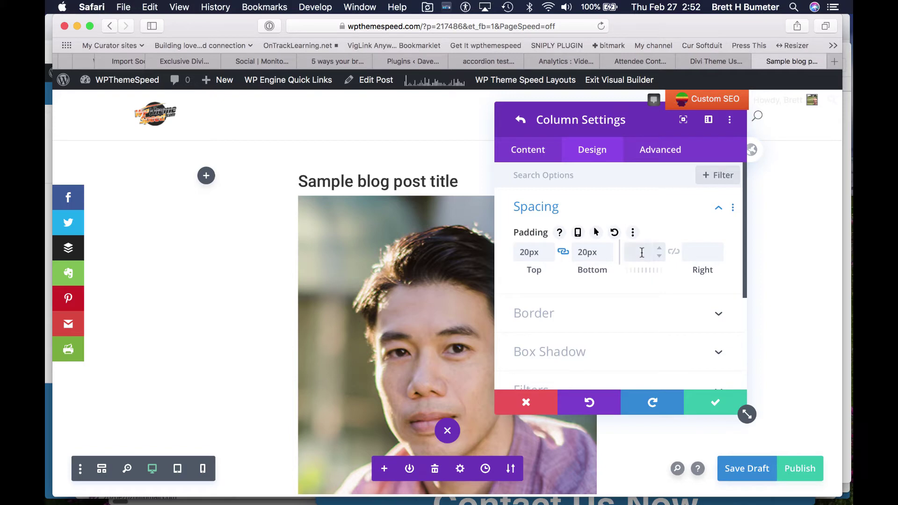
text(20px)
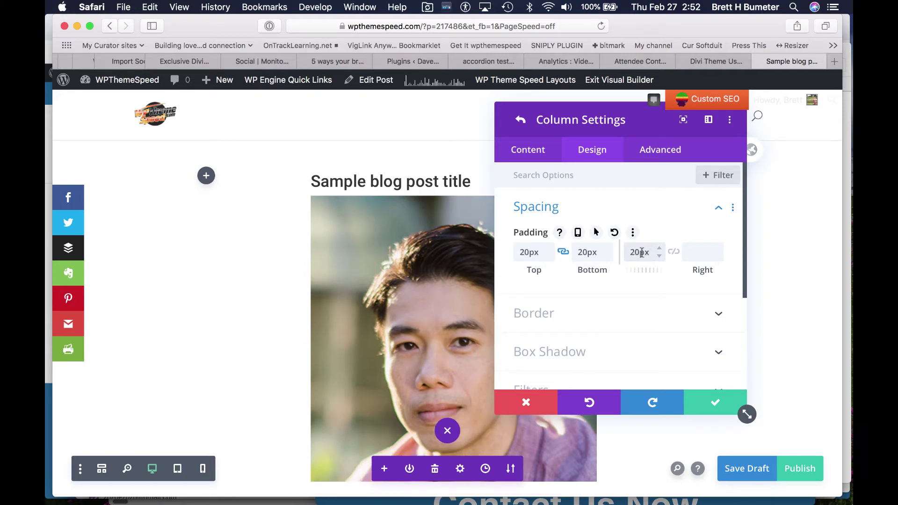
click(674, 253)
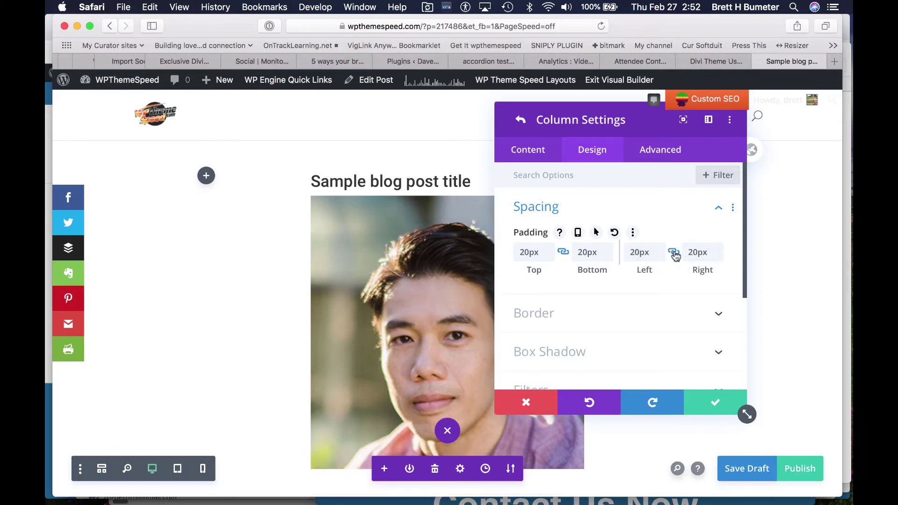
Step: Give the middle column a Zoom animation and confirm the column and row settings
scroll(431, 262, down, 3)
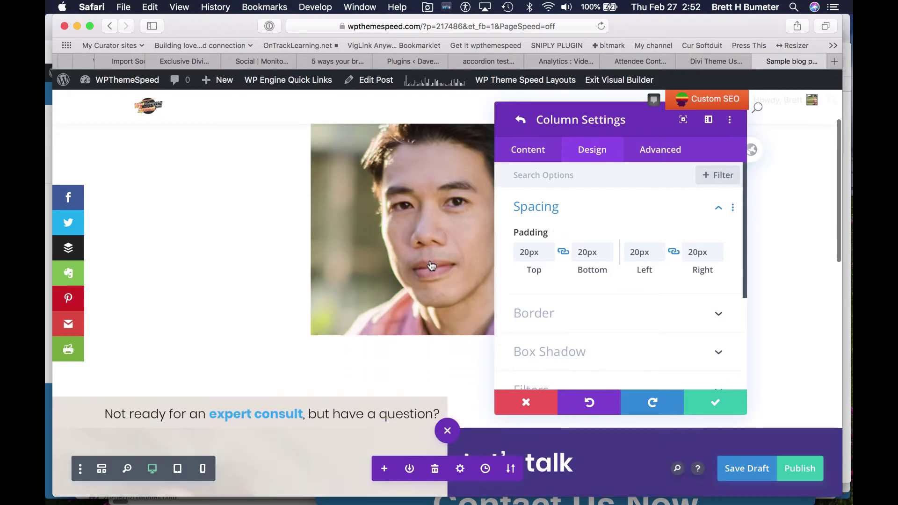
scroll(658, 252, down, 3)
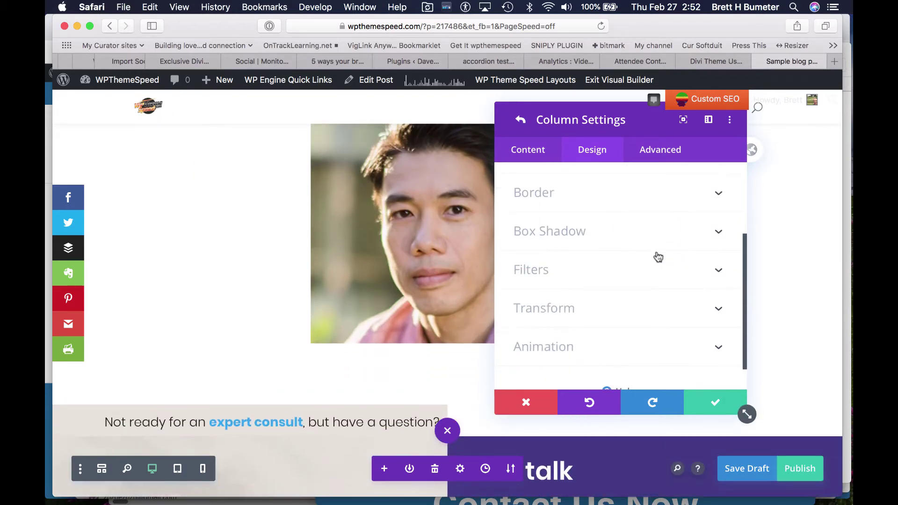
scroll(658, 257, up, 2)
scroll(656, 255, down, 3)
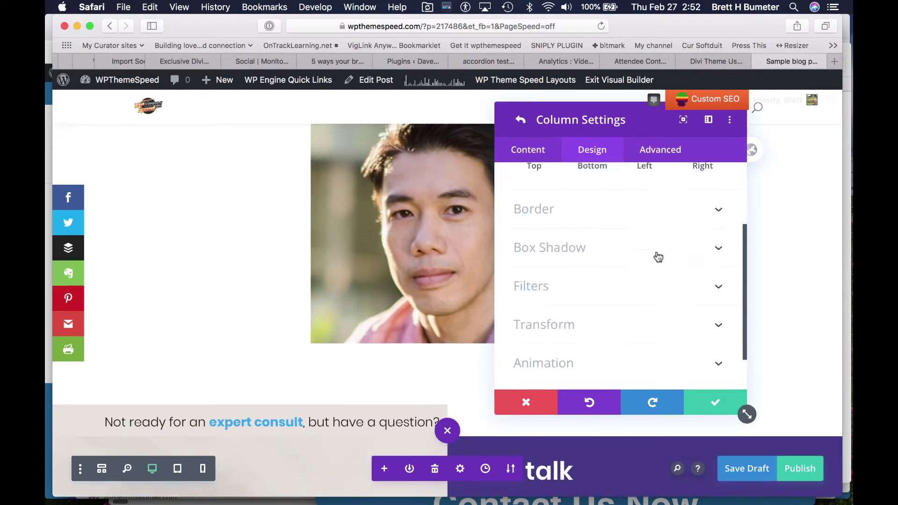
click(681, 300)
scroll(664, 304, down, 3)
click(675, 320)
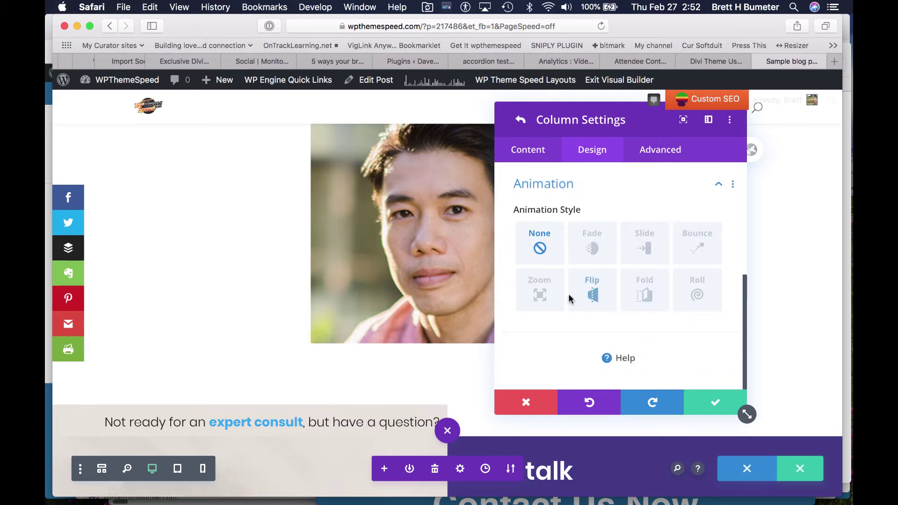
click(541, 295)
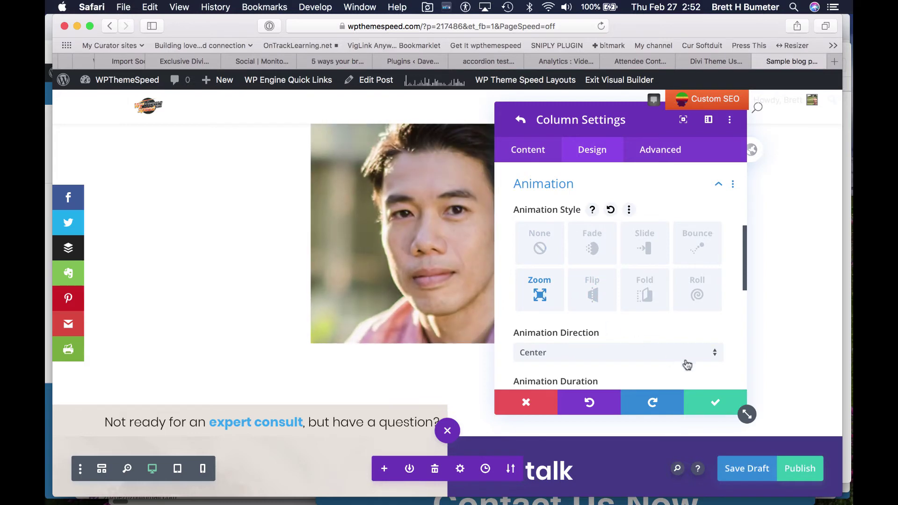
click(721, 403)
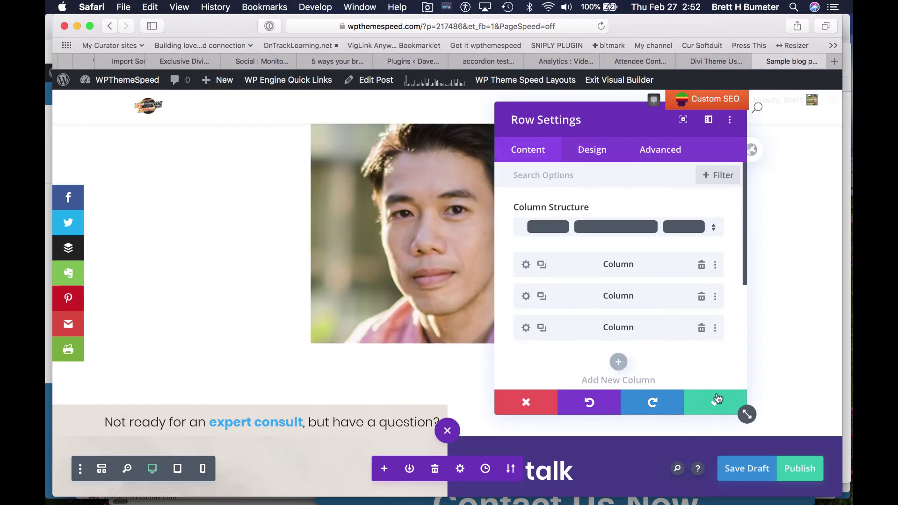
click(717, 399)
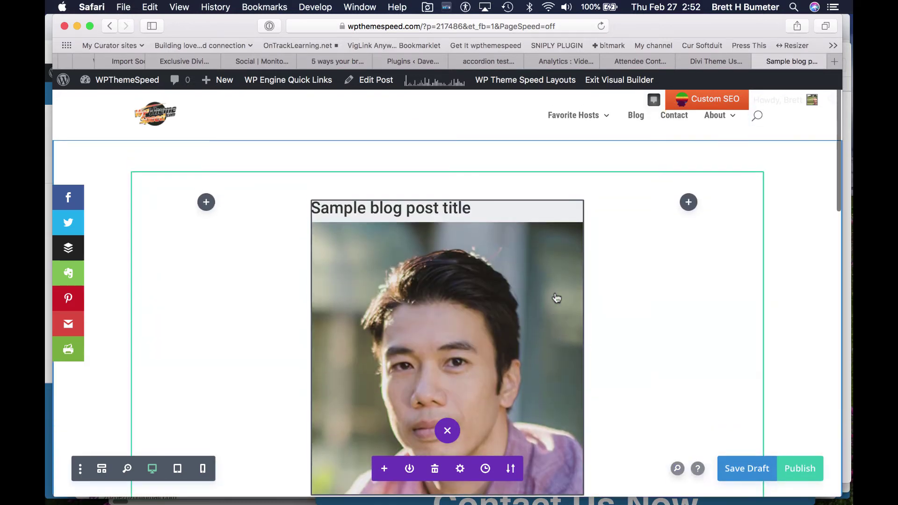
Step: Save the sample blog post as a draft from the Visual Builder
click(740, 467)
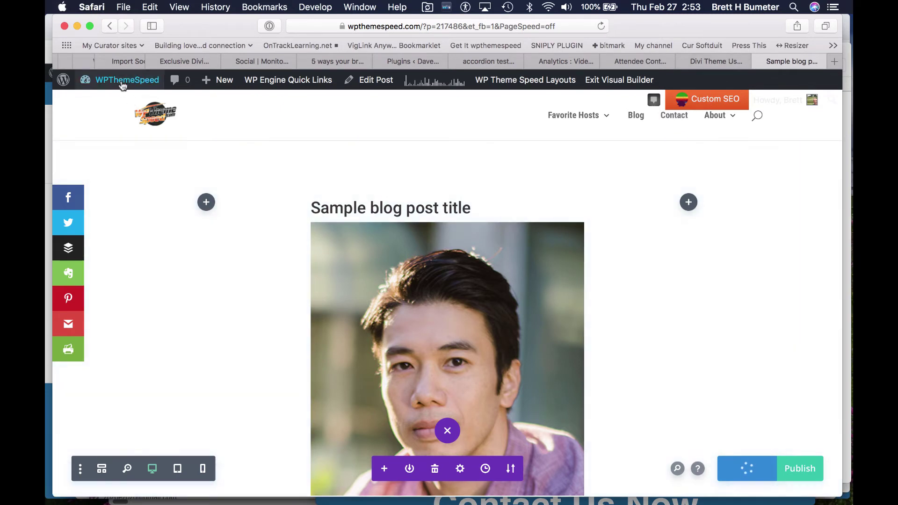
Step: Go to the WordPress dashboard, then open Divi > Theme Builder
mouse_move(121, 82)
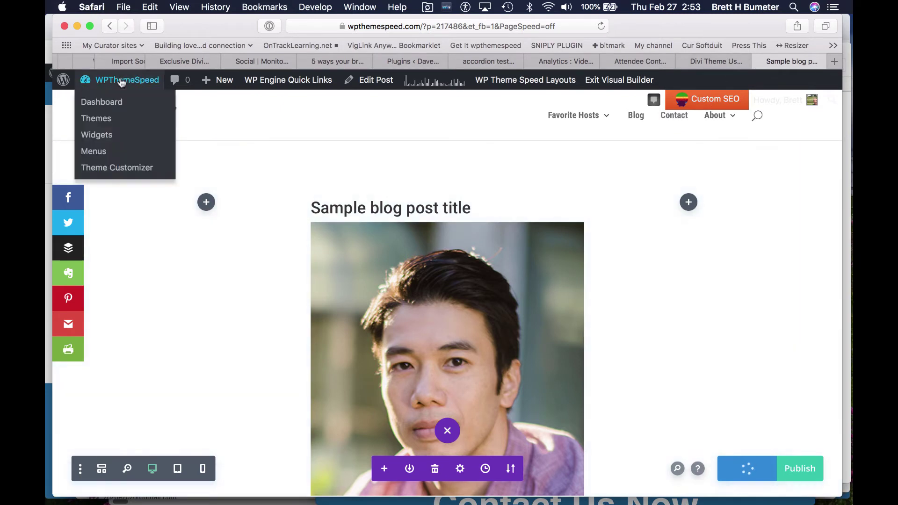
click(109, 102)
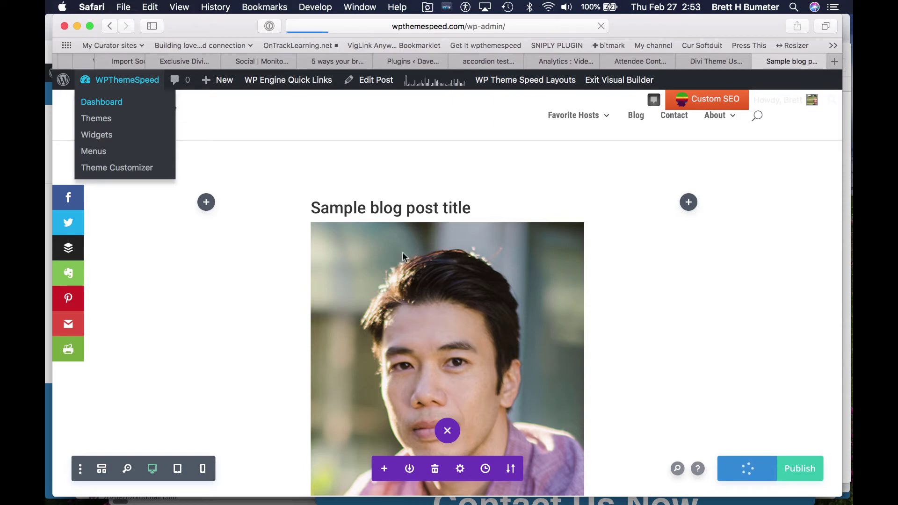
scroll(403, 256, down, 10)
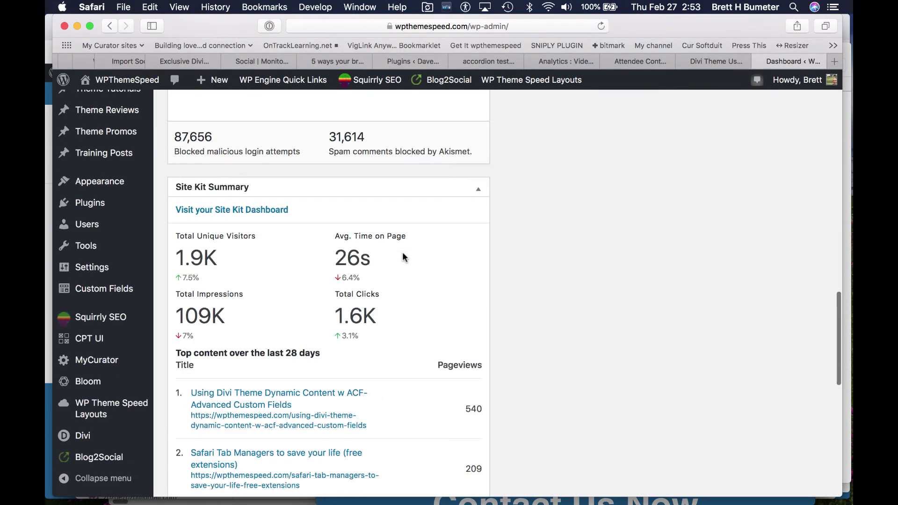
scroll(402, 256, down, 2)
mouse_move(82, 436)
scroll(206, 403, up, 5)
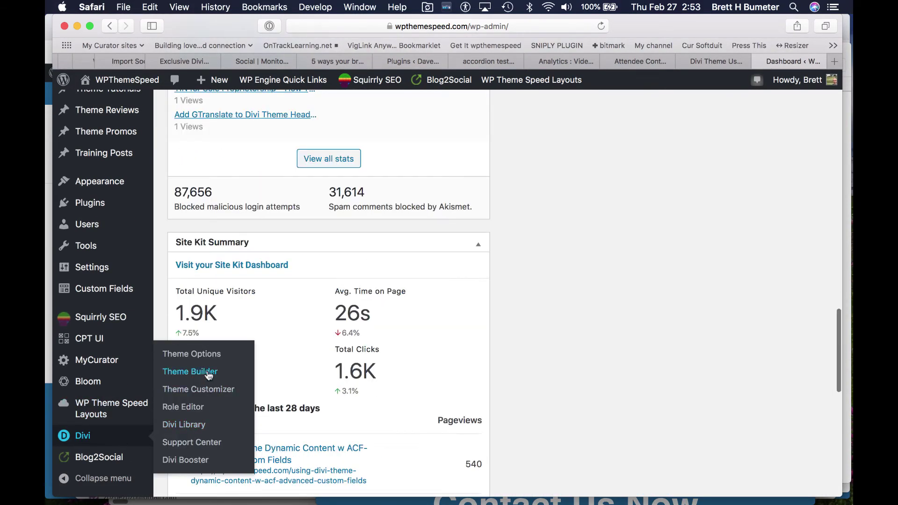
click(209, 375)
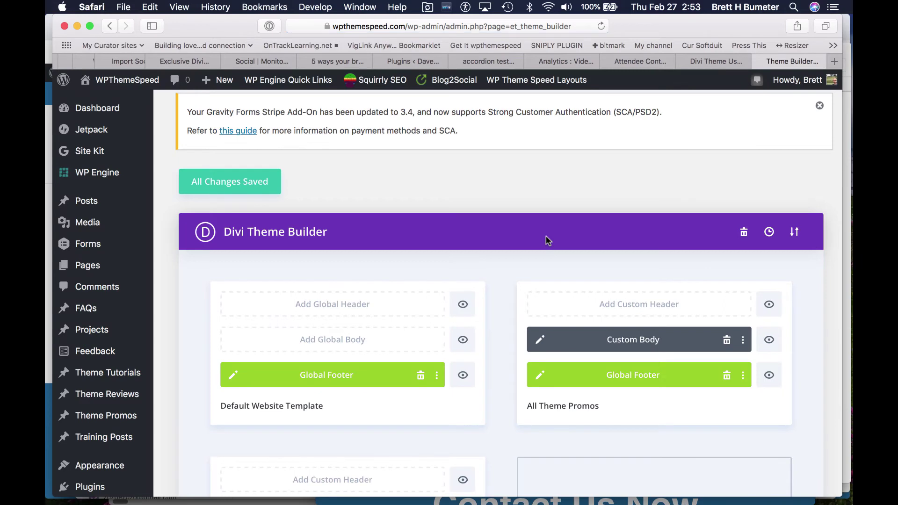
scroll(548, 241, down, 6)
scroll(650, 304, up, 4)
scroll(650, 303, down, 4)
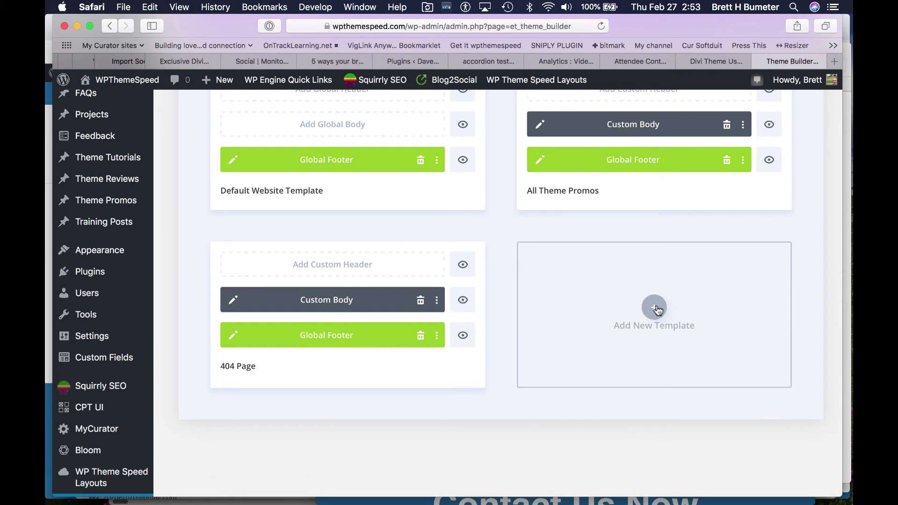
scroll(658, 310, up, 2)
scroll(658, 310, down, 2)
Step: Add a new template and tick All Posts under Posts in its Use On settings
click(655, 308)
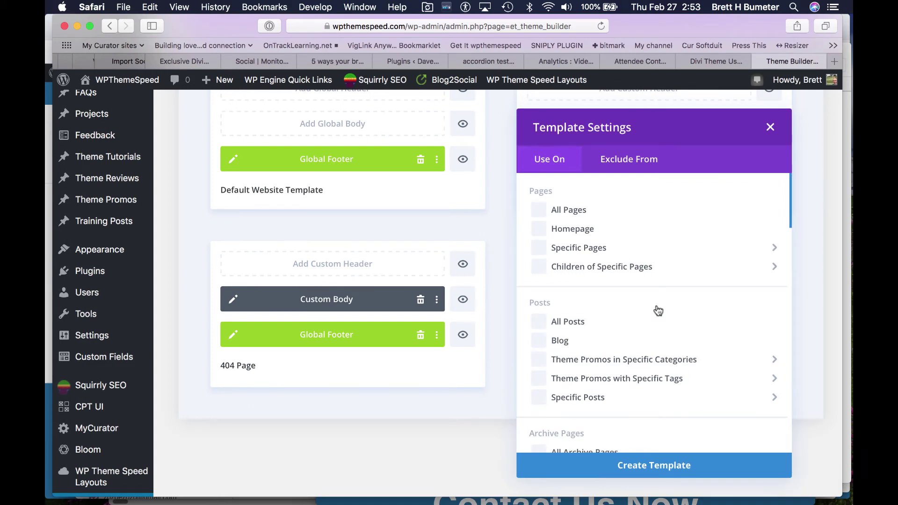
scroll(658, 311, down, 2)
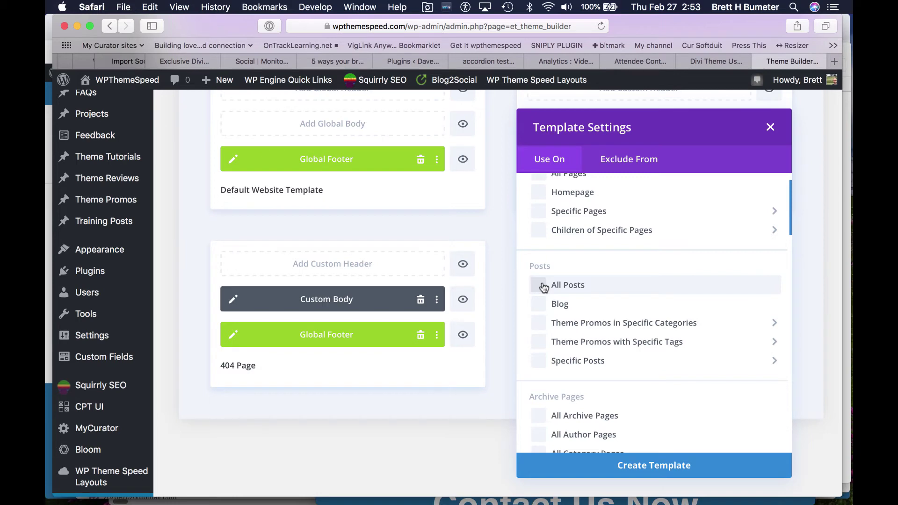
click(548, 323)
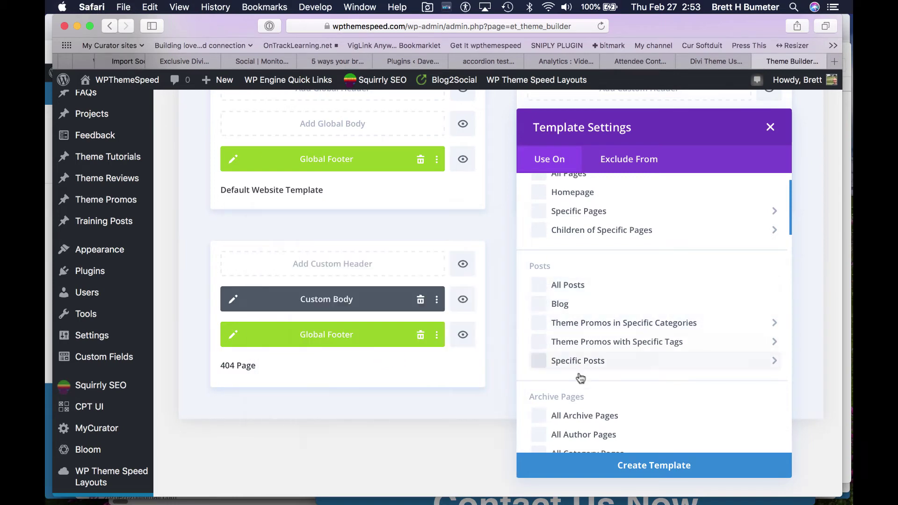
click(582, 367)
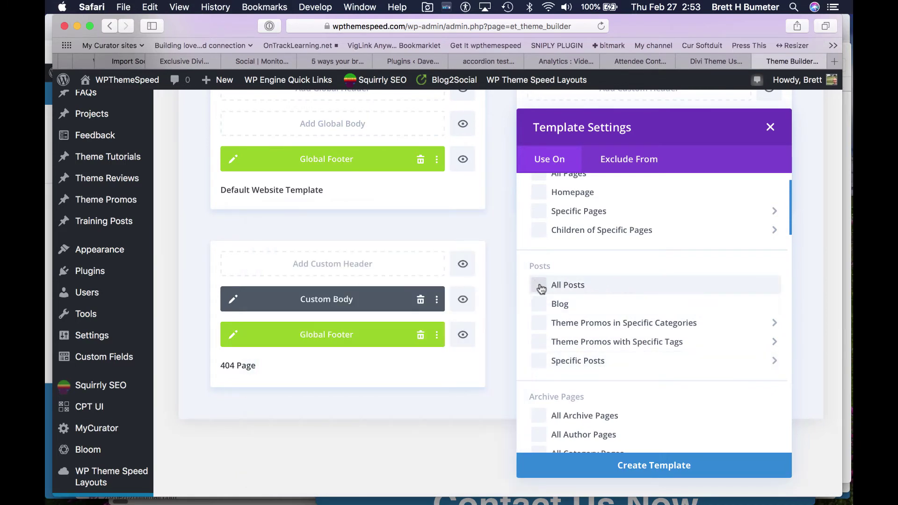
click(692, 368)
scroll(692, 369, down, 2)
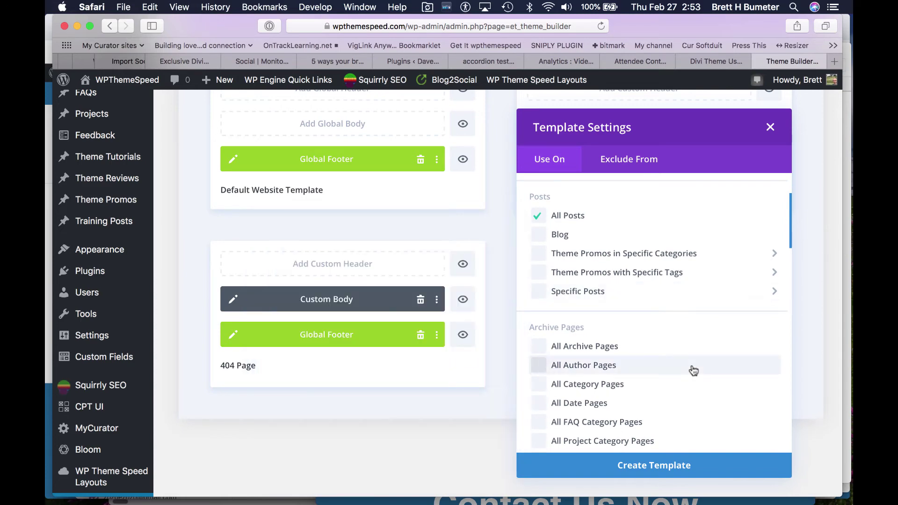
scroll(691, 370, up, 4)
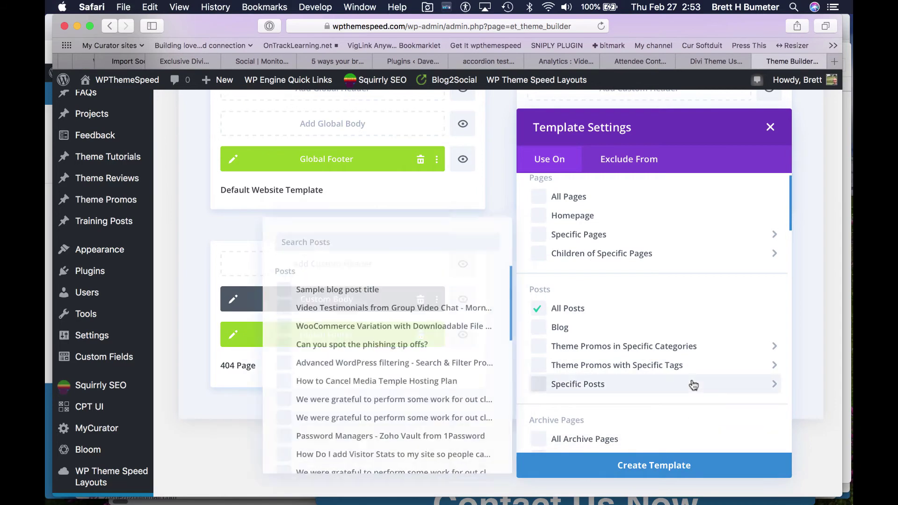
scroll(692, 381, down, 4)
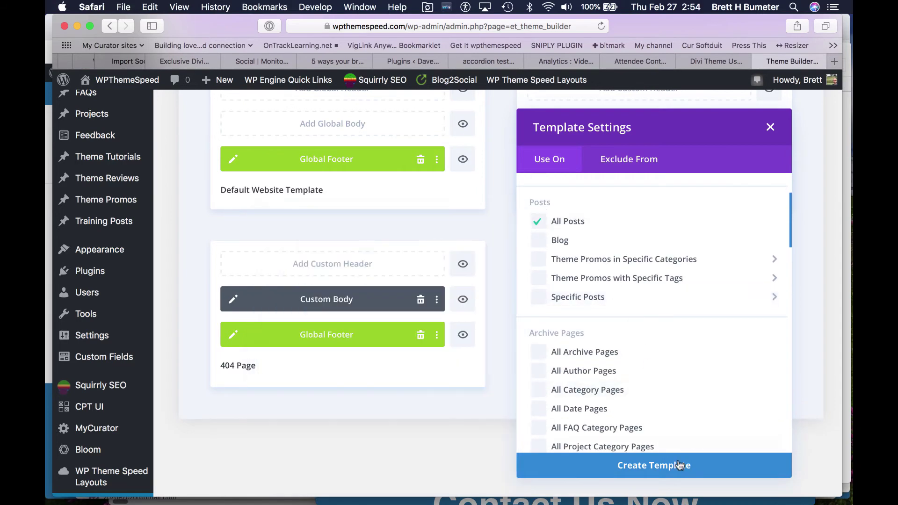
Step: Create the All Posts template and add a custom body layout to it
click(679, 466)
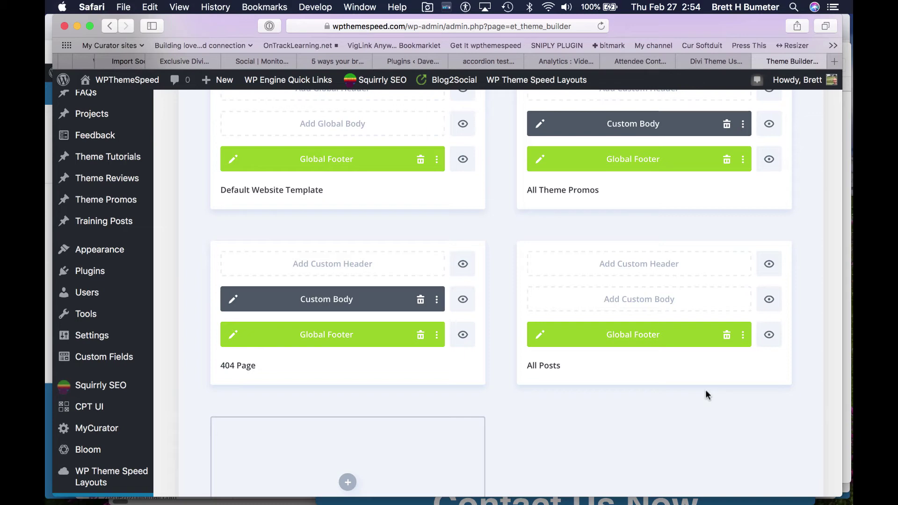
scroll(521, 233, up, 5)
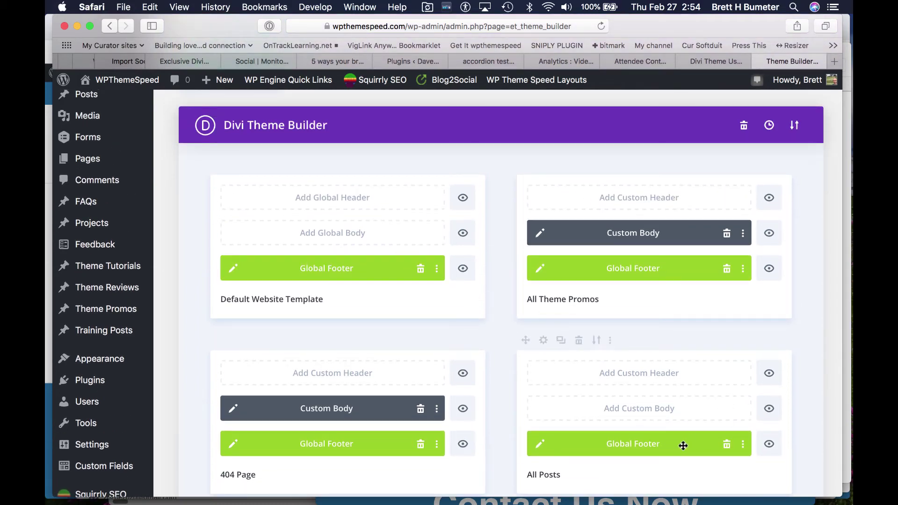
click(744, 444)
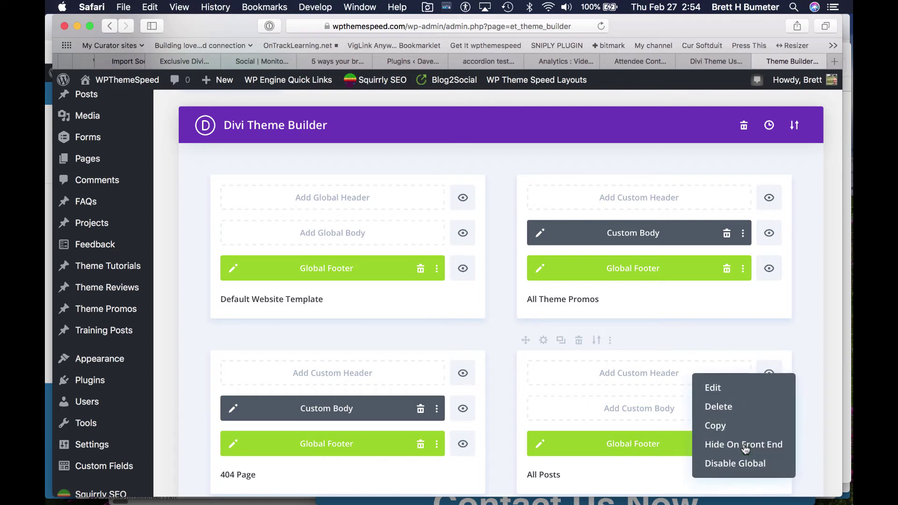
click(661, 468)
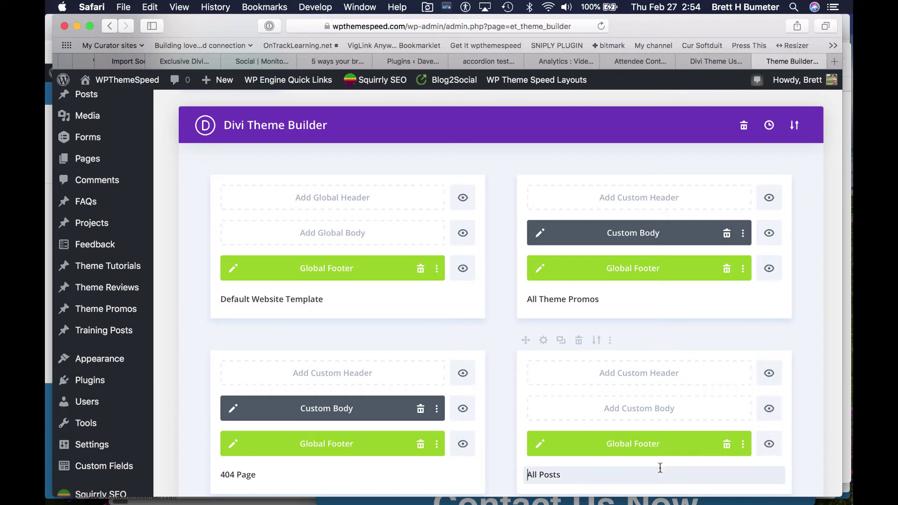
click(626, 402)
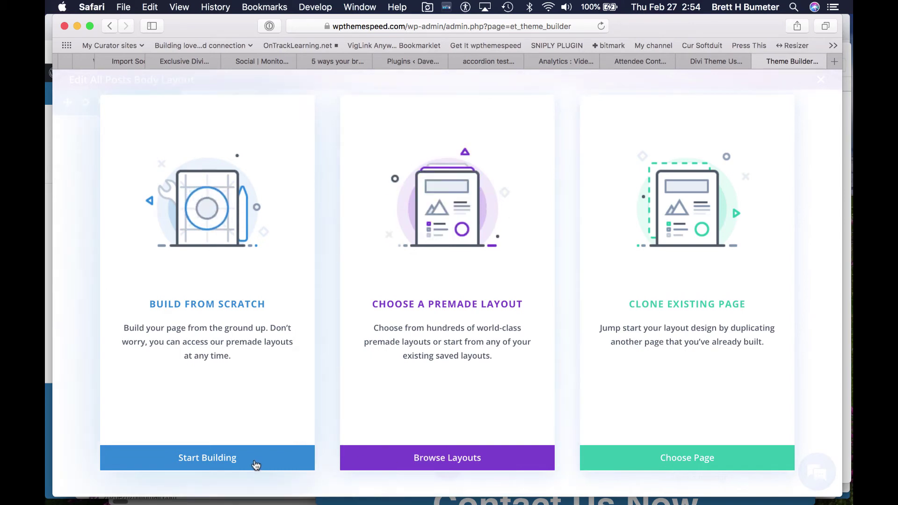
Step: Open the Premade Layouts library for the body and browse the available layouts
click(460, 461)
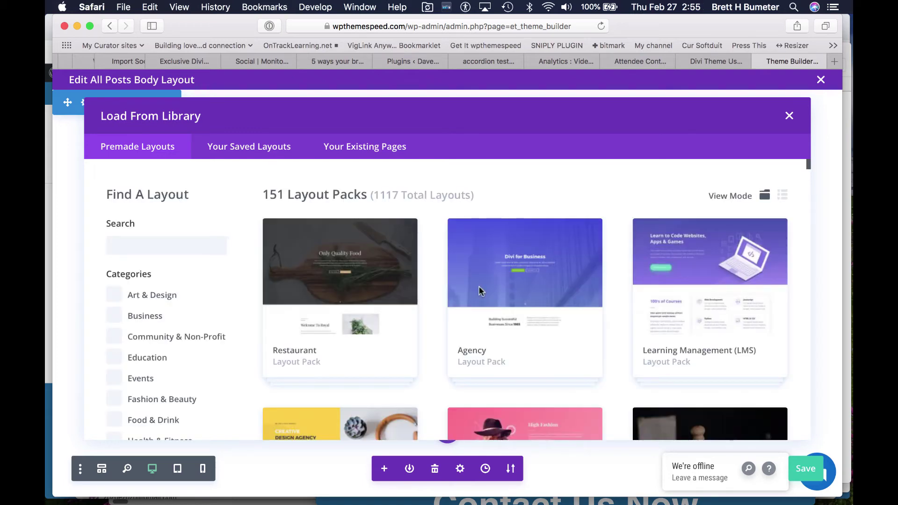
scroll(584, 314, down, 3)
scroll(583, 310, down, 4)
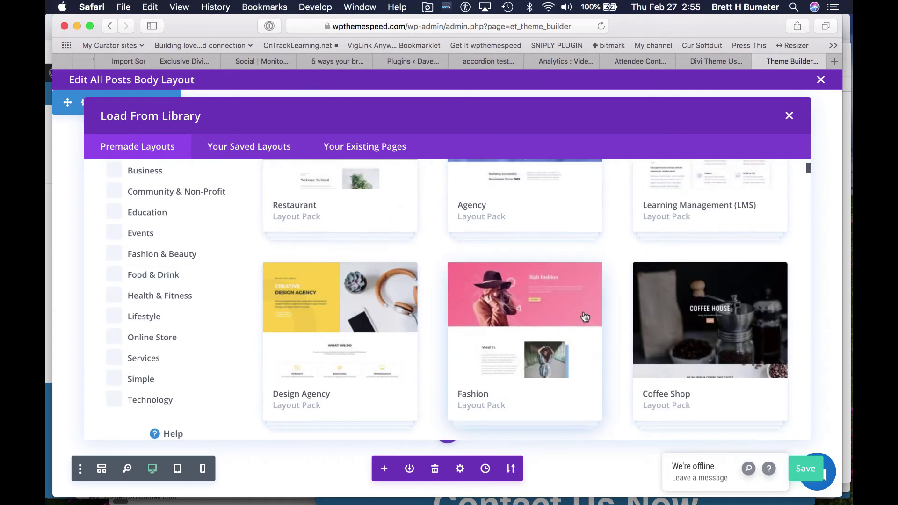
scroll(585, 317, up, 6)
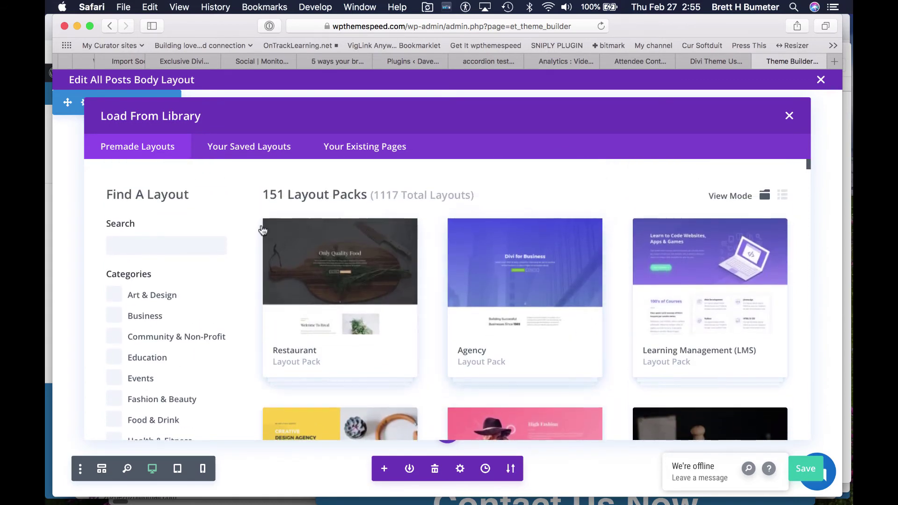
Step: Search premade layouts for 'blog' and scroll through the 134 results back to the top
click(169, 241)
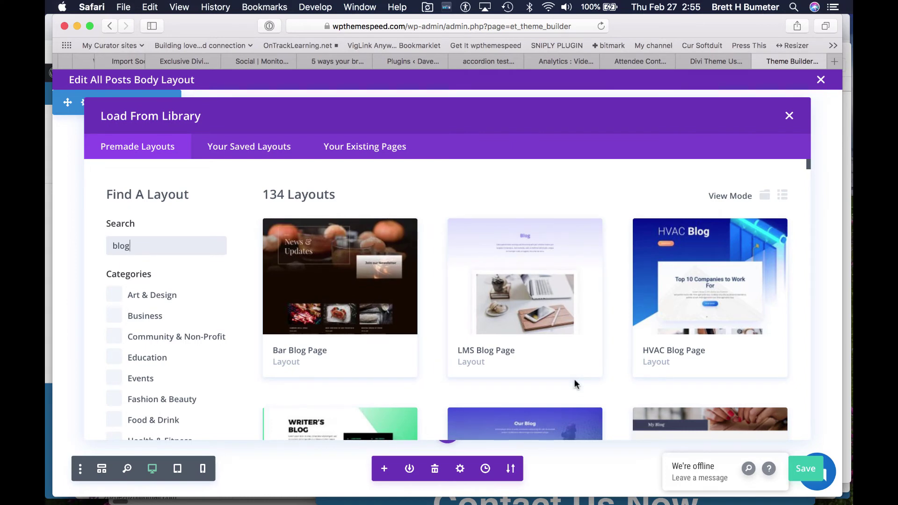
scroll(636, 376, down, 5)
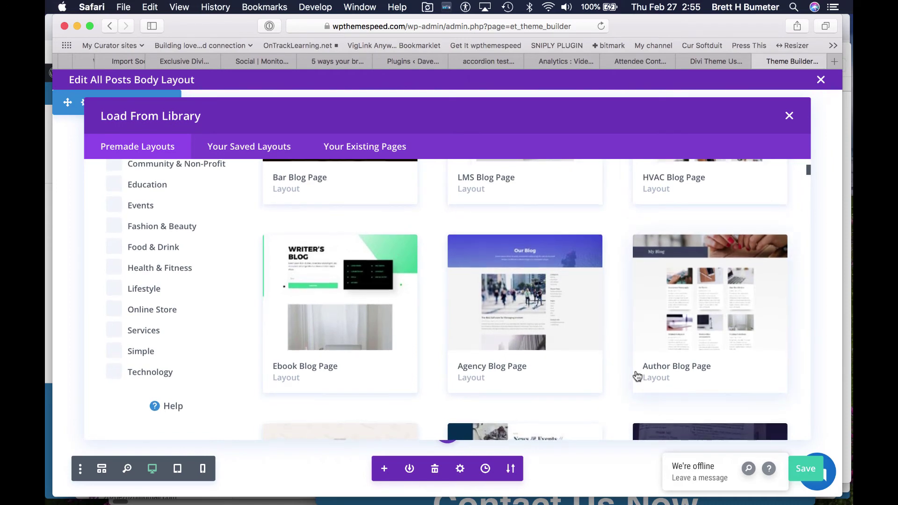
scroll(637, 376, down, 2)
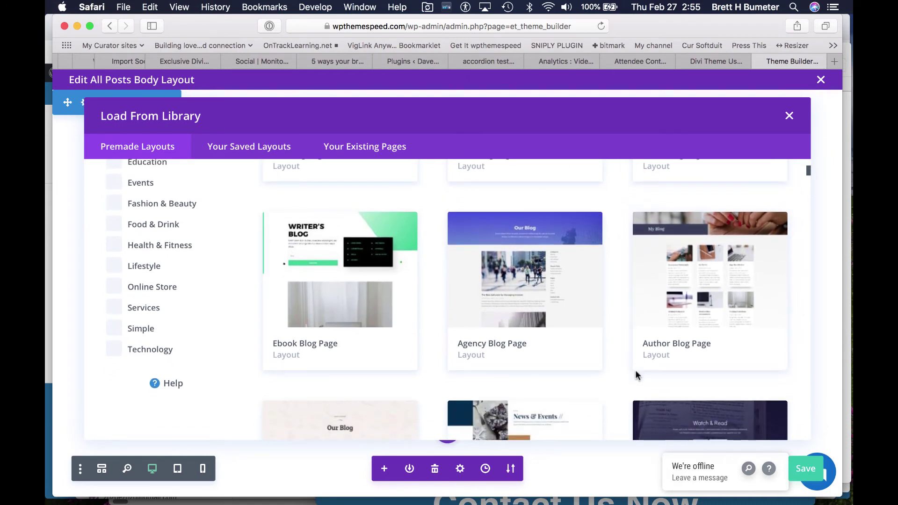
scroll(636, 375, down, 5)
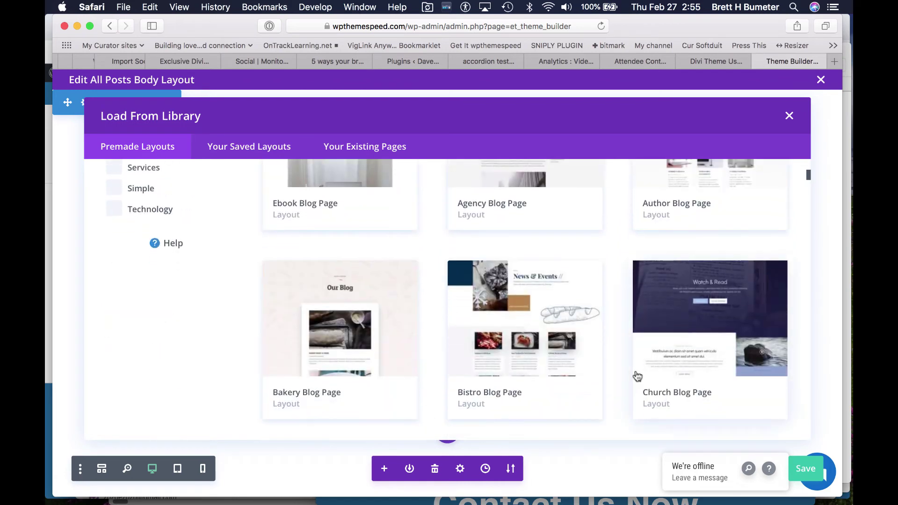
scroll(637, 376, up, 7)
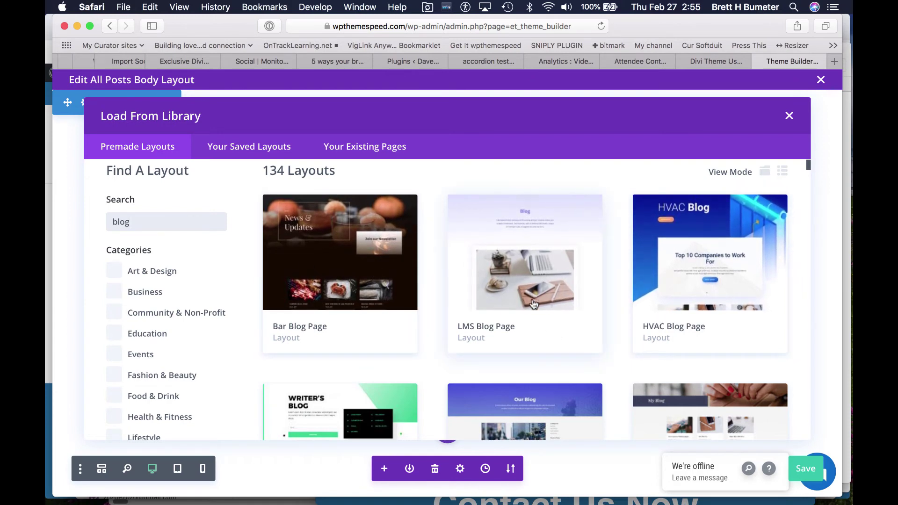
scroll(554, 344, down, 3)
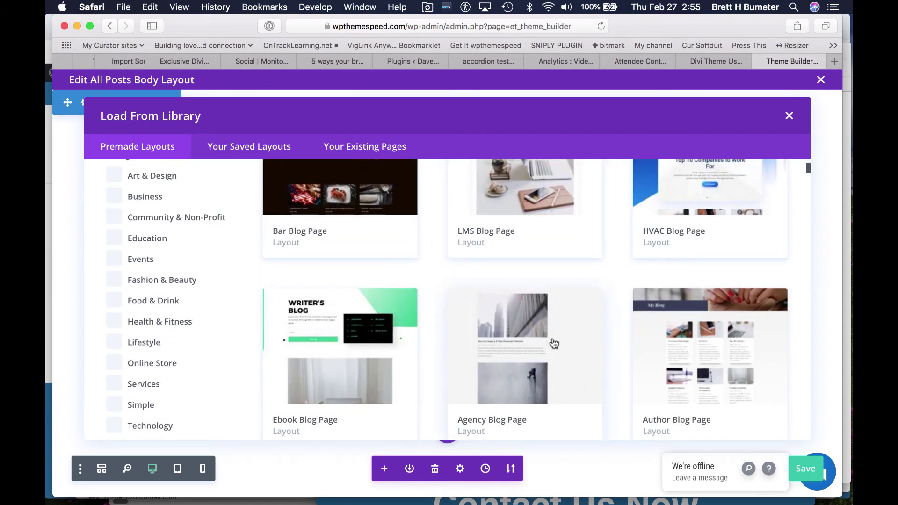
scroll(554, 344, down, 5)
scroll(554, 344, down, 6)
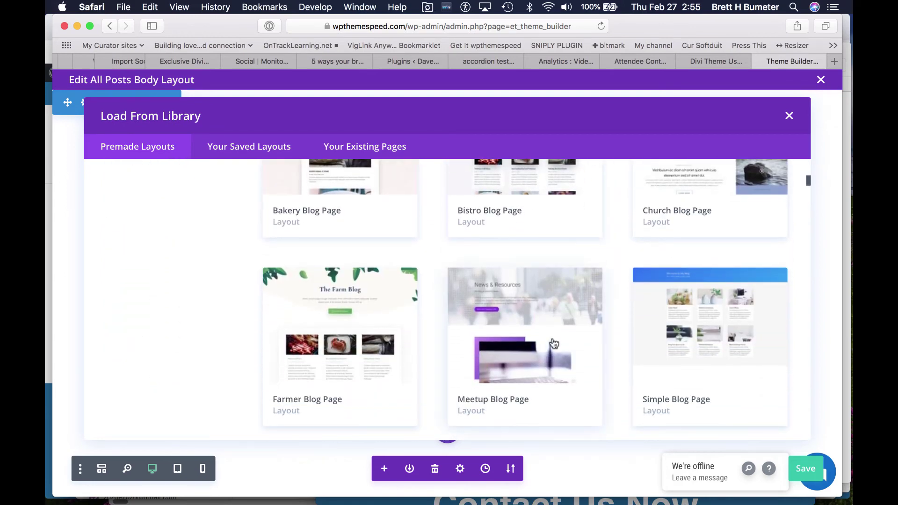
scroll(591, 376, down, 5)
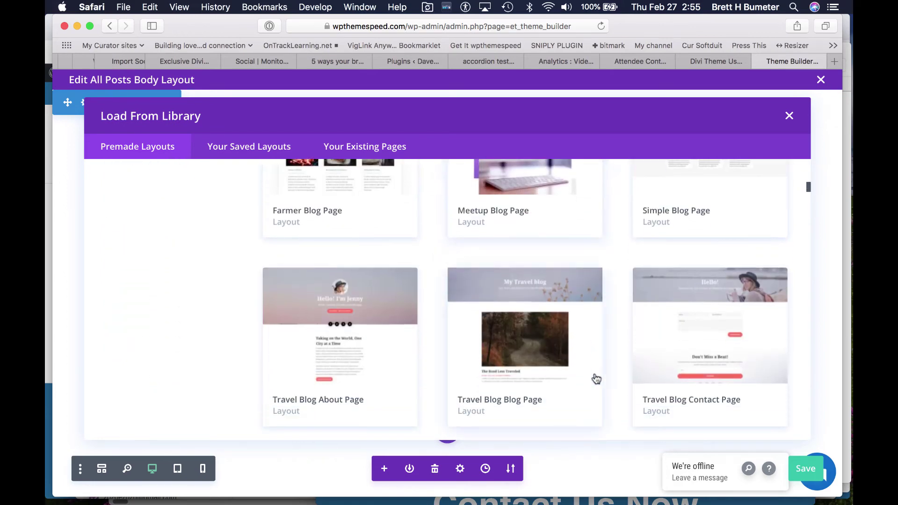
scroll(623, 405, down, 3)
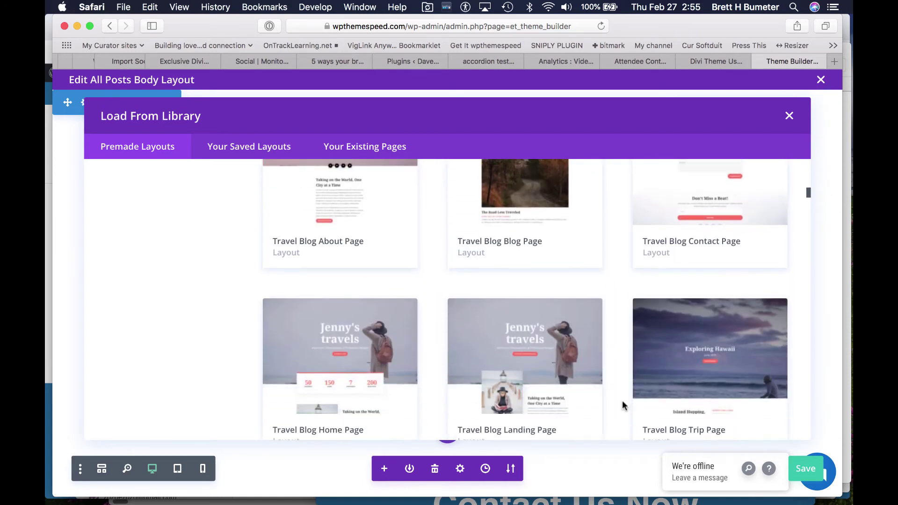
scroll(623, 405, down, 4)
scroll(623, 405, up, 10)
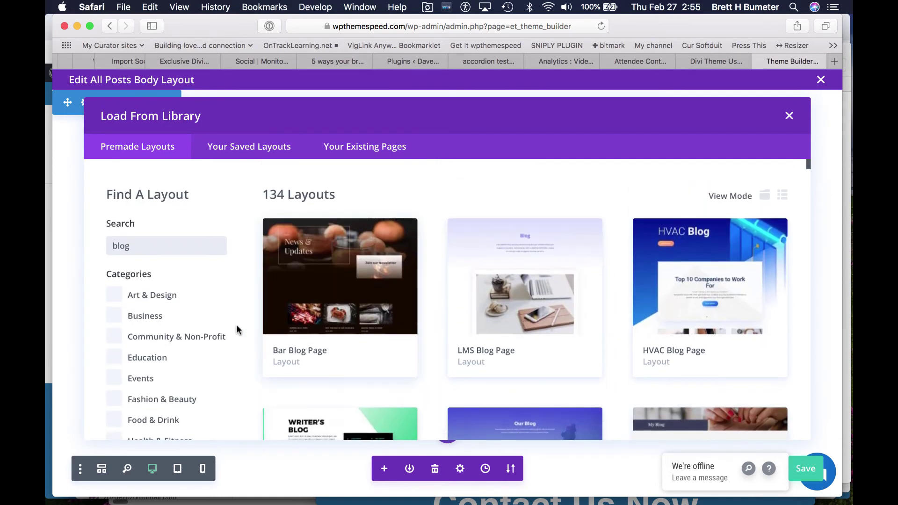
Step: Search the library for 'post' instead and view the Magazine Post 2 Page layout details
key(BackSpace)
key(BackSpace)
key(BackSpace)
key(BackSpace)
text(post)
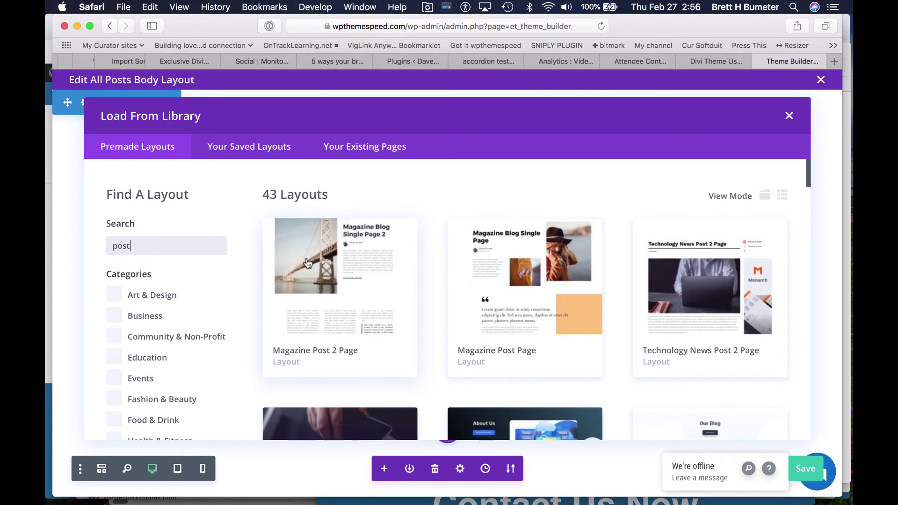
click(336, 355)
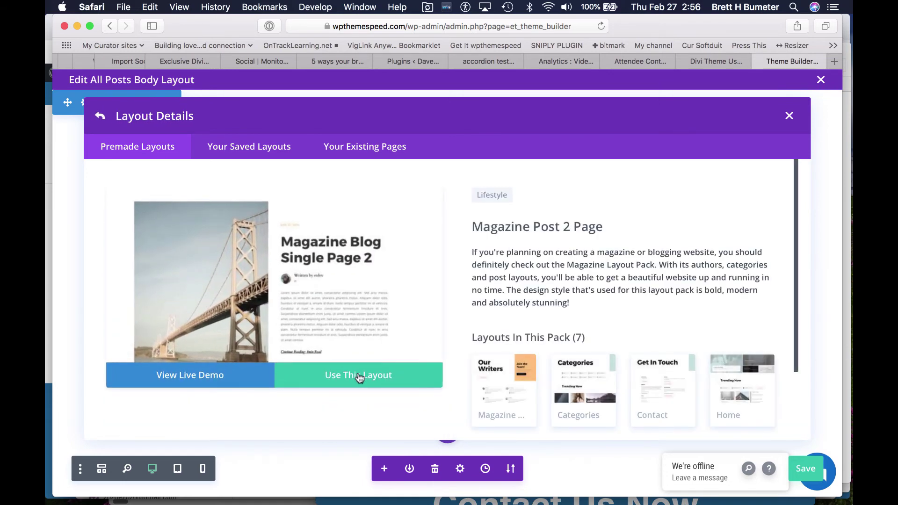
Step: Load Magazine Post 2 Page into the All Posts body and review its dynamic title
click(360, 377)
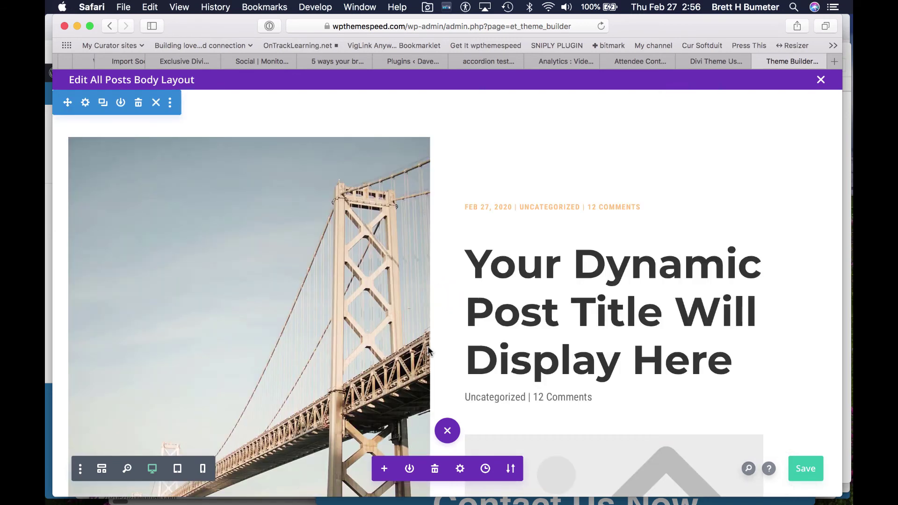
scroll(579, 285, down, 4)
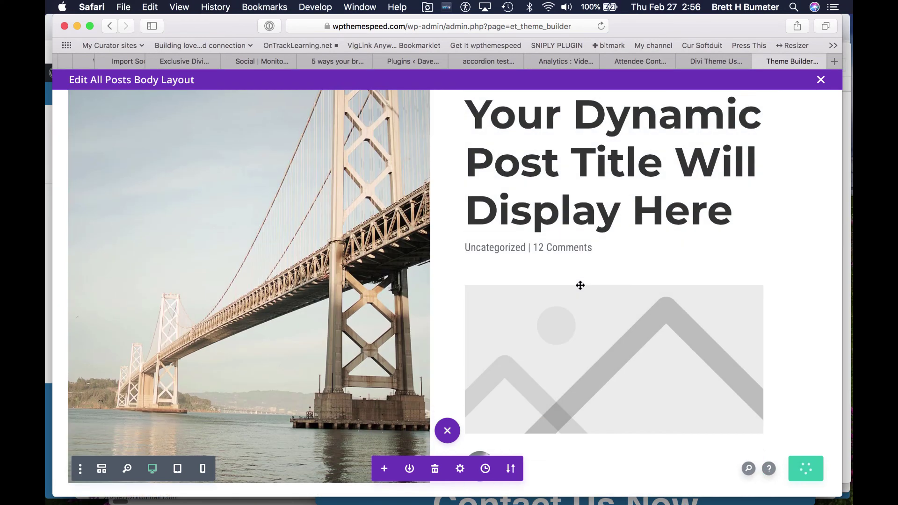
scroll(580, 285, down, 2)
scroll(580, 285, up, 5)
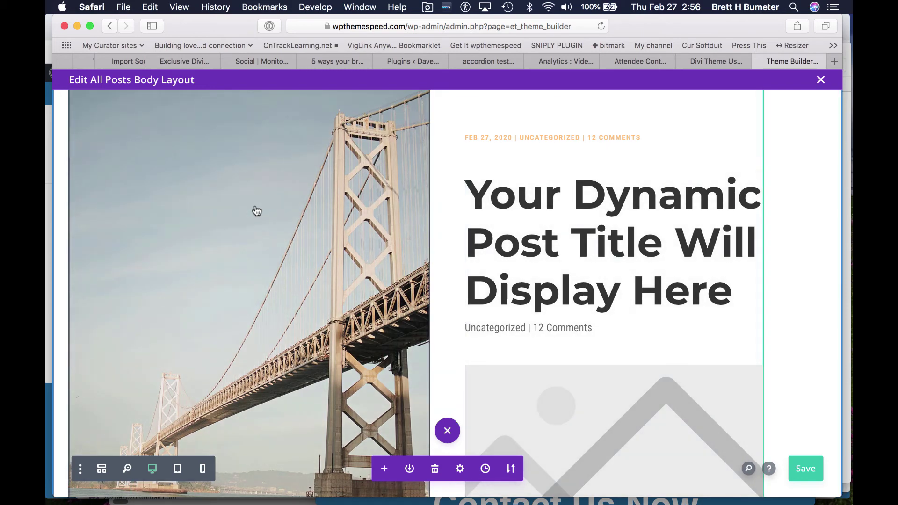
scroll(477, 252, up, 3)
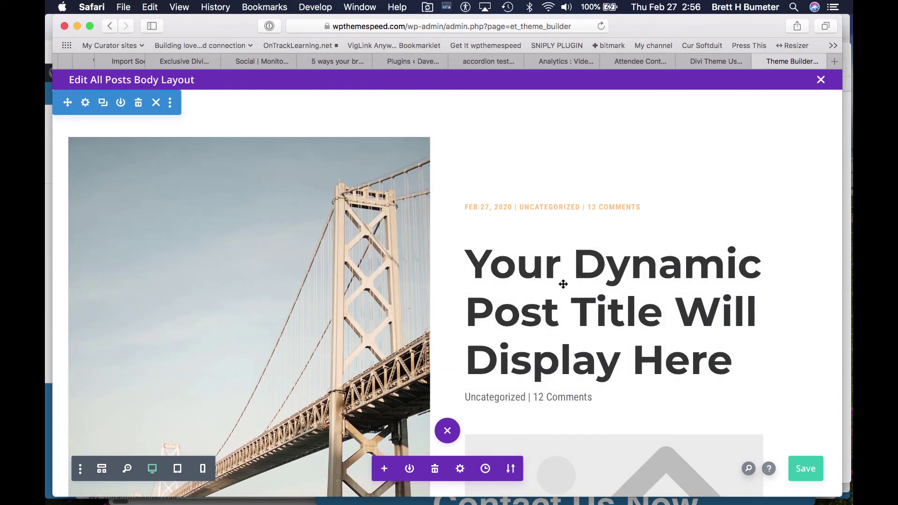
mouse_move(584, 311)
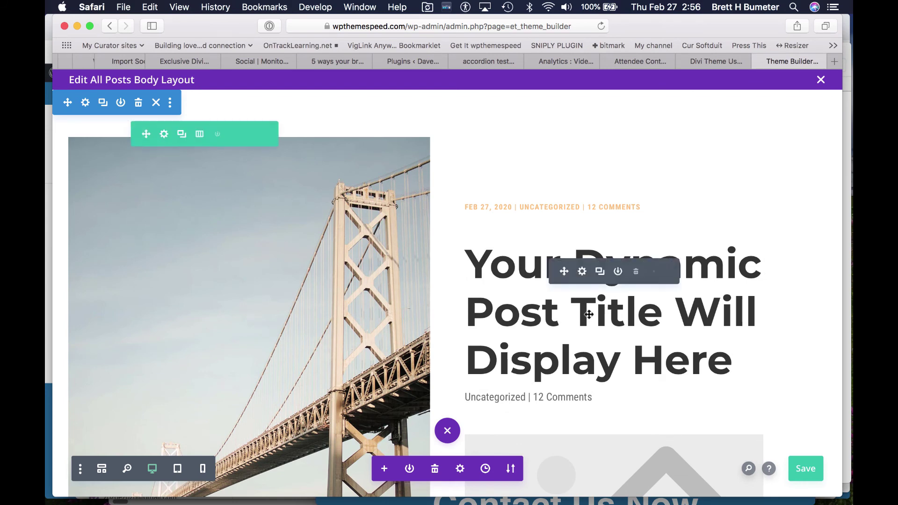
click(583, 273)
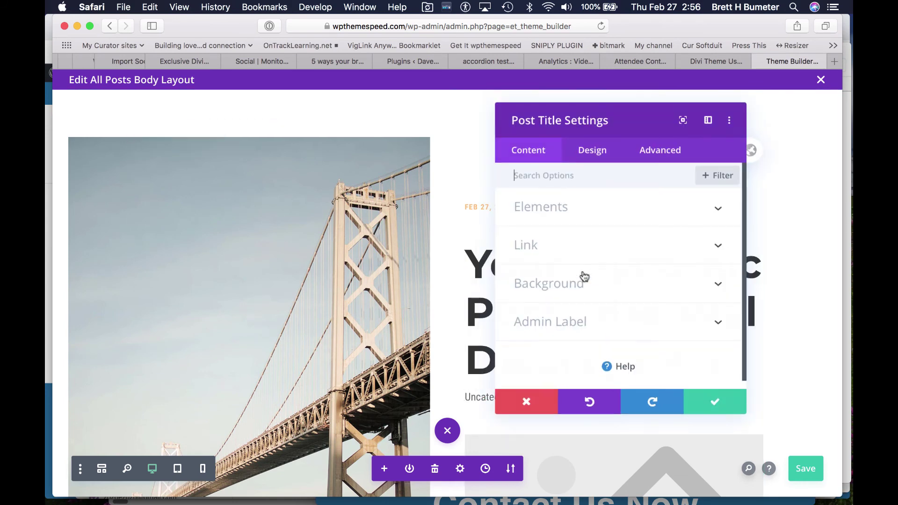
click(582, 212)
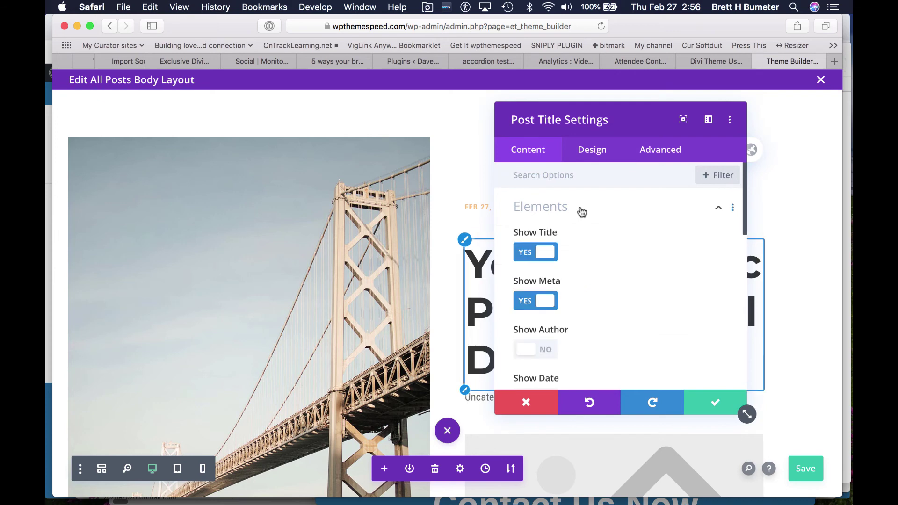
scroll(632, 295, down, 1)
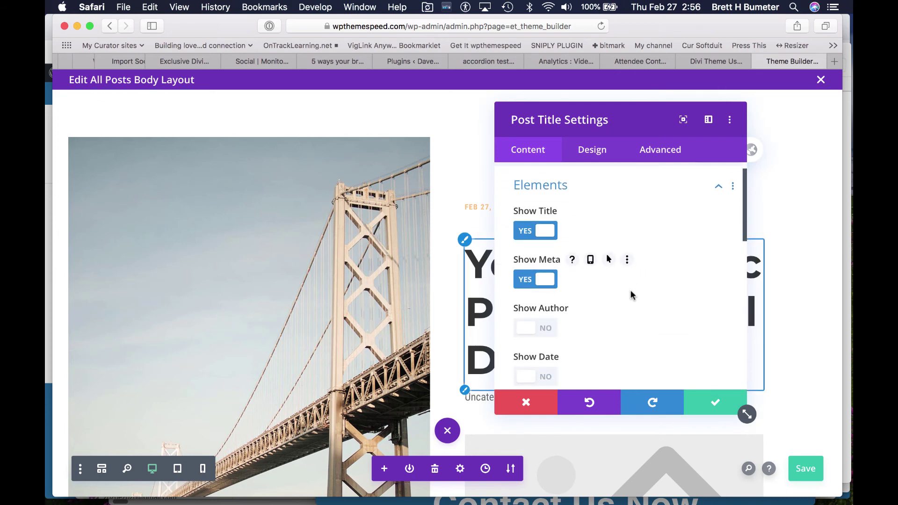
drag(660, 115, 317, 112)
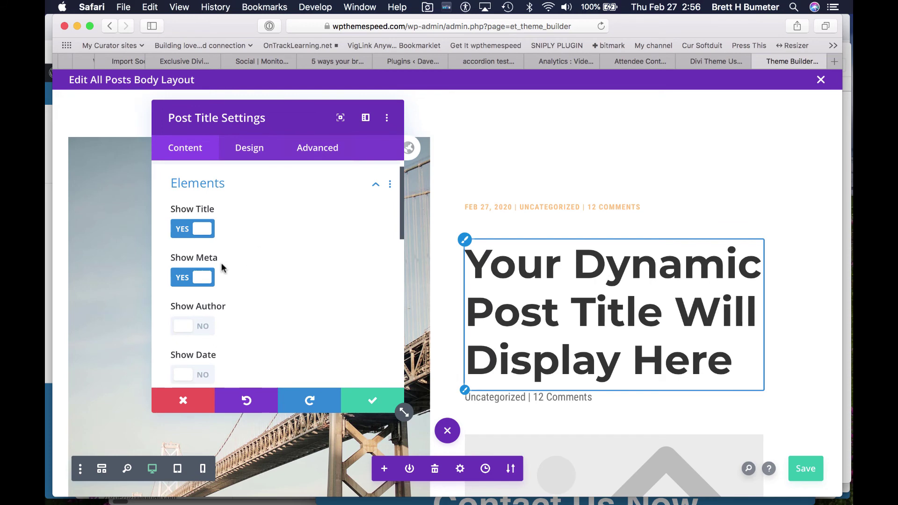
click(191, 278)
scroll(264, 293, down, 5)
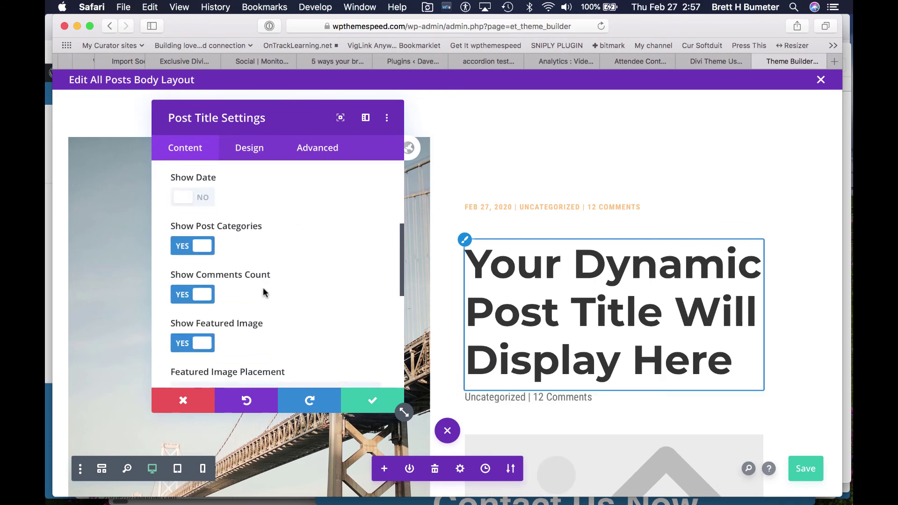
click(193, 247)
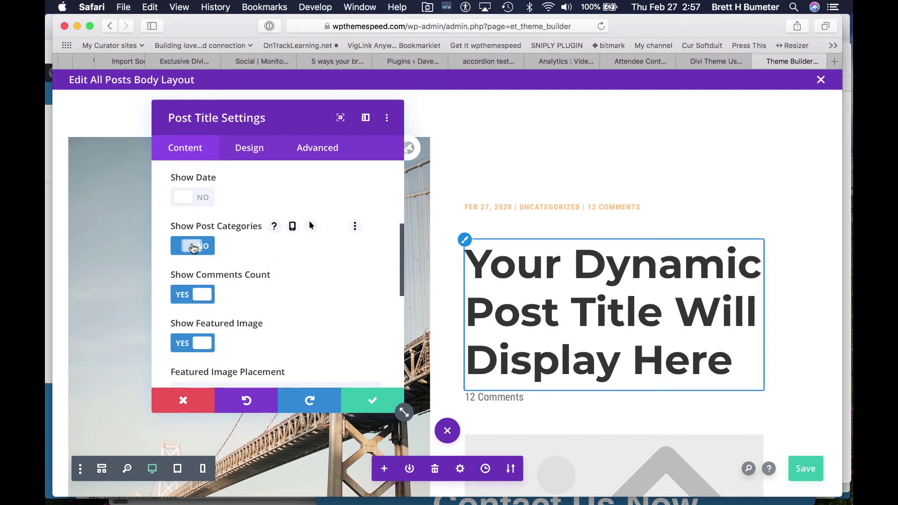
click(193, 247)
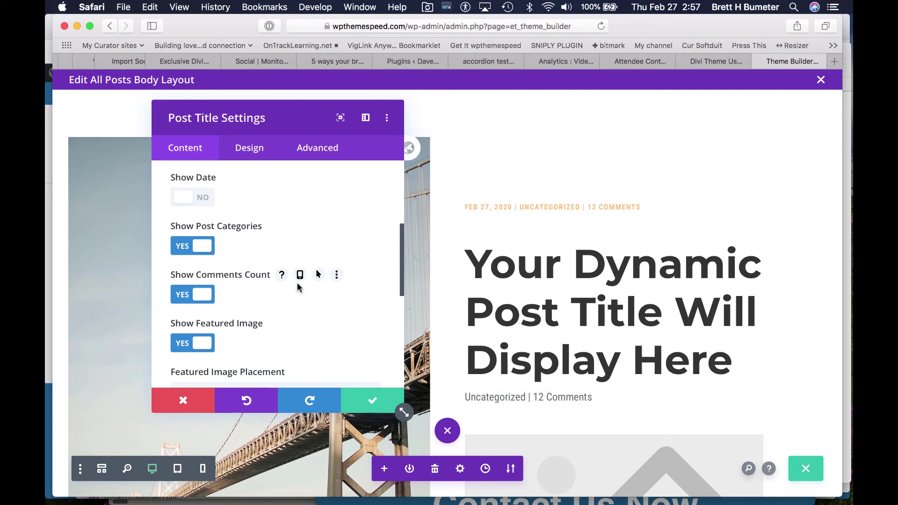
scroll(299, 284, down, 2)
scroll(613, 369, down, 4)
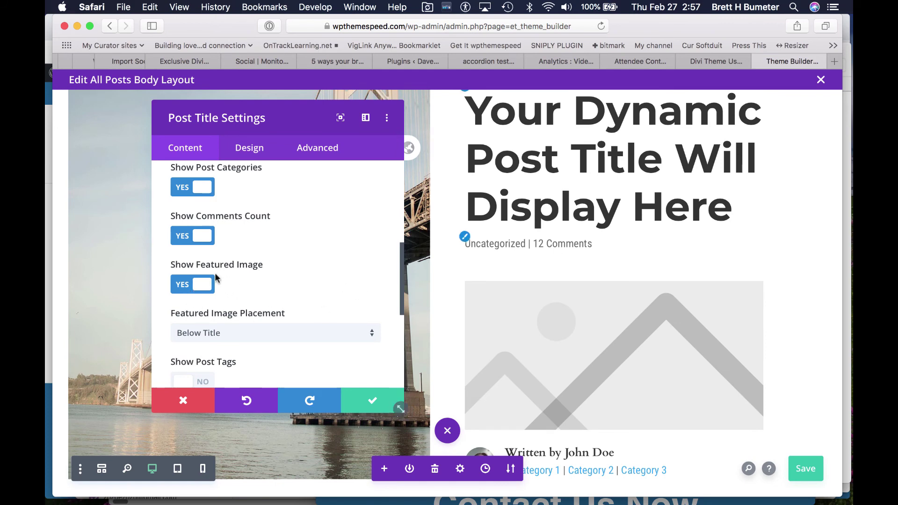
click(187, 288)
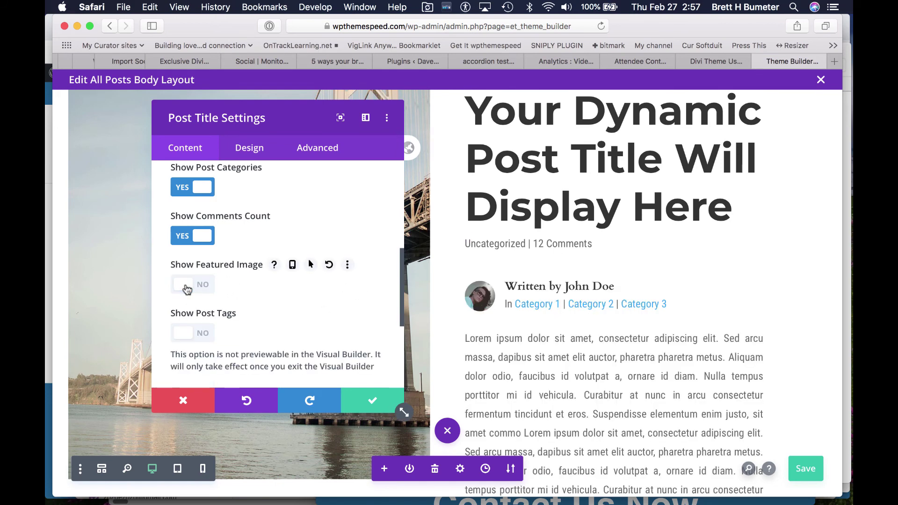
click(188, 288)
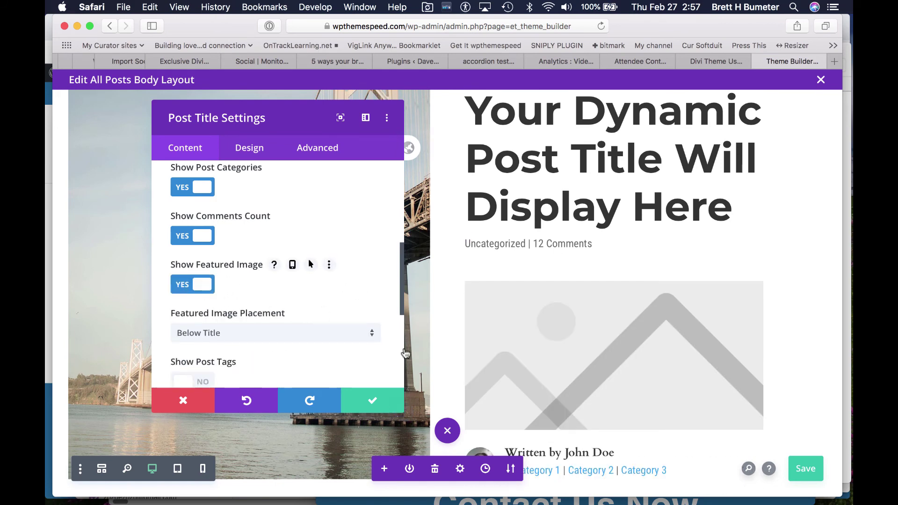
Step: Save the post title settings, then remove the bridge photo from the Image module
click(374, 402)
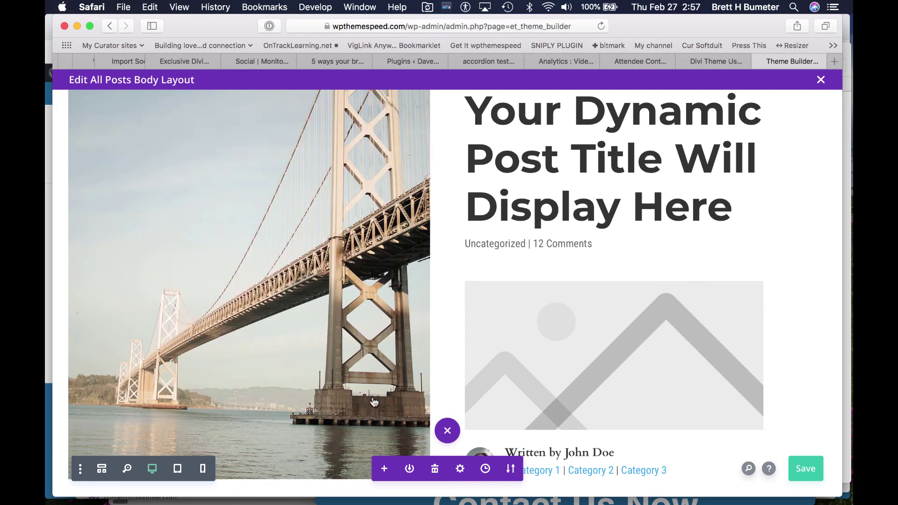
scroll(291, 254, up, 5)
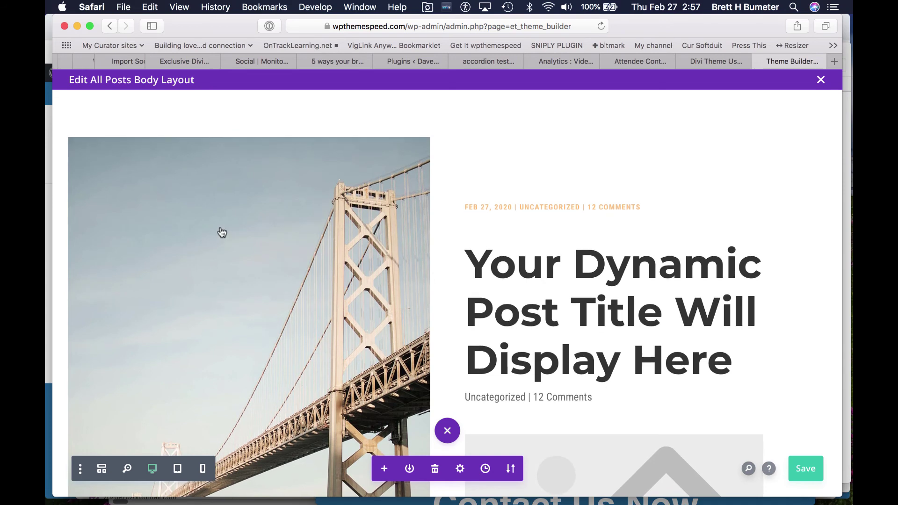
mouse_move(220, 226)
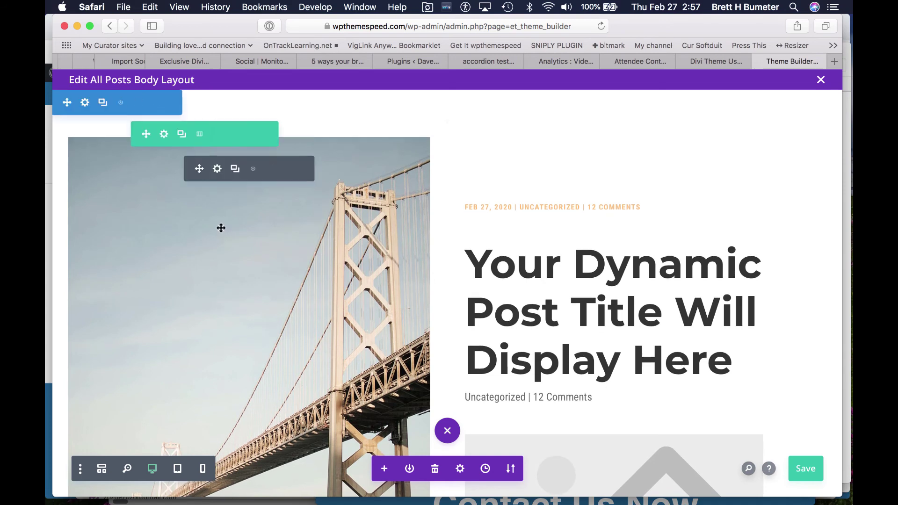
click(218, 169)
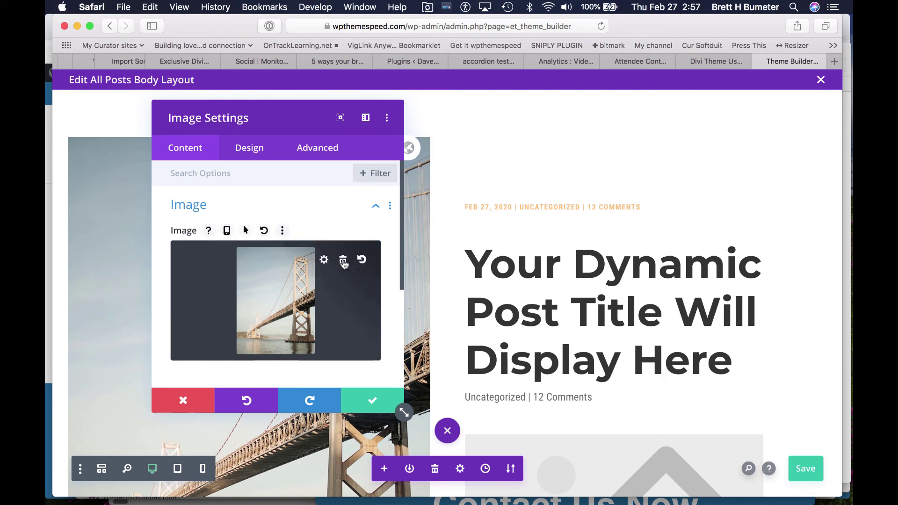
click(344, 262)
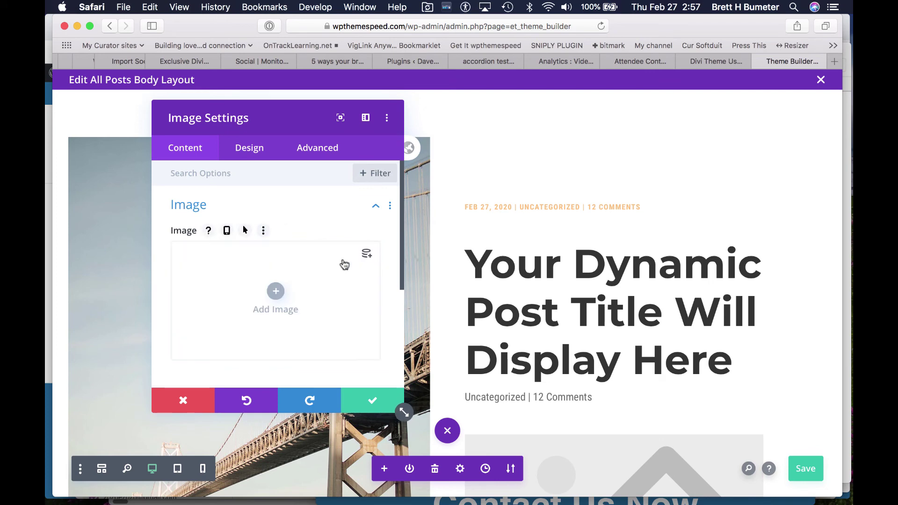
Step: Set the Image module's image to the post's dynamic Featured Image
click(367, 256)
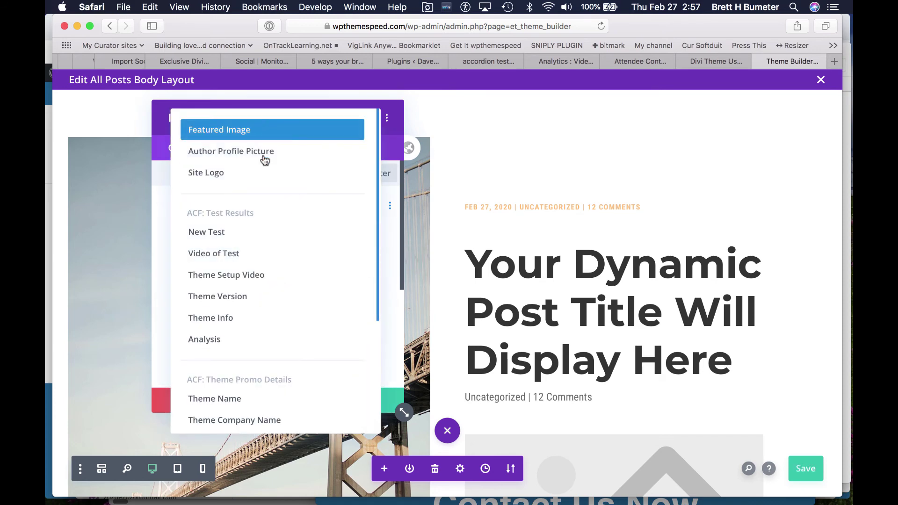
scroll(287, 341, down, 5)
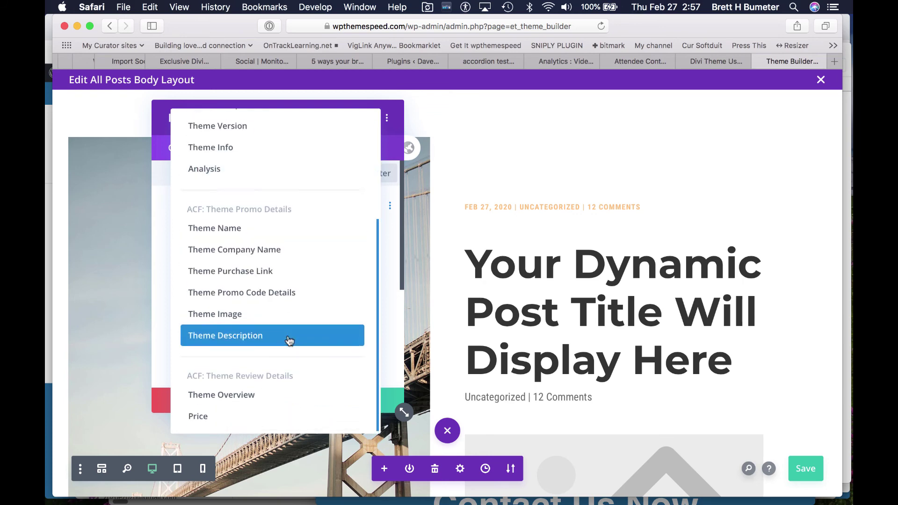
scroll(287, 341, up, 5)
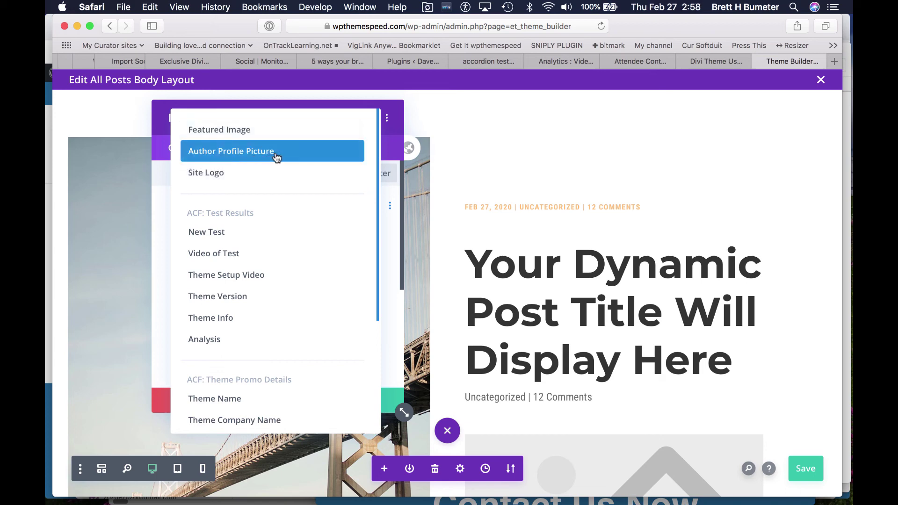
click(260, 136)
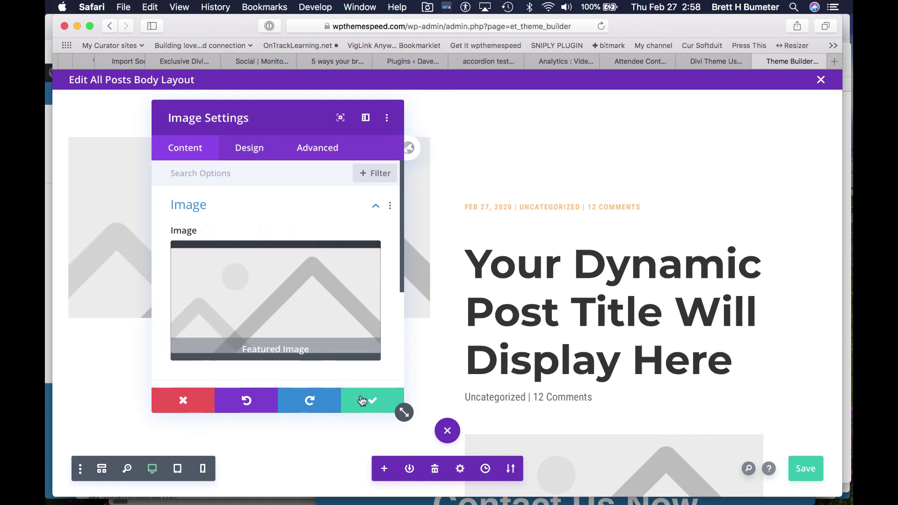
Step: Review the image's Design > Sizing options, then save the Image Settings unchanged
click(249, 148)
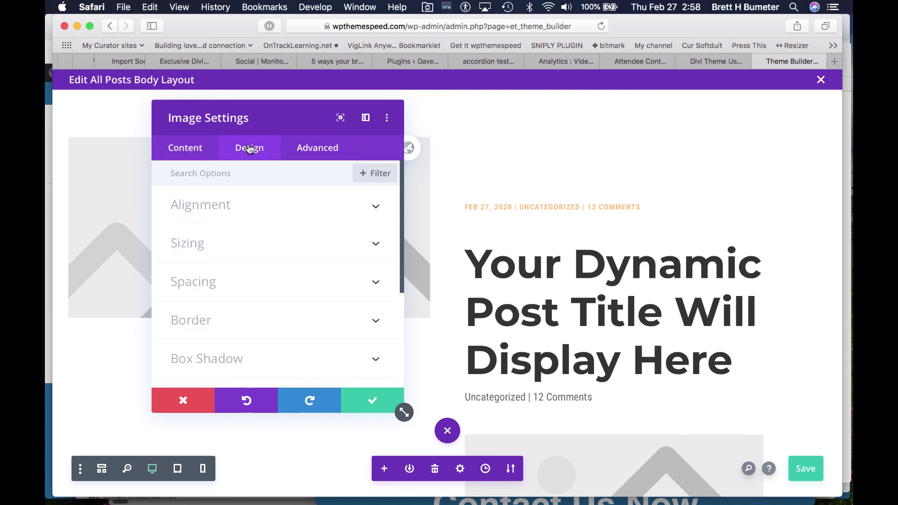
click(263, 253)
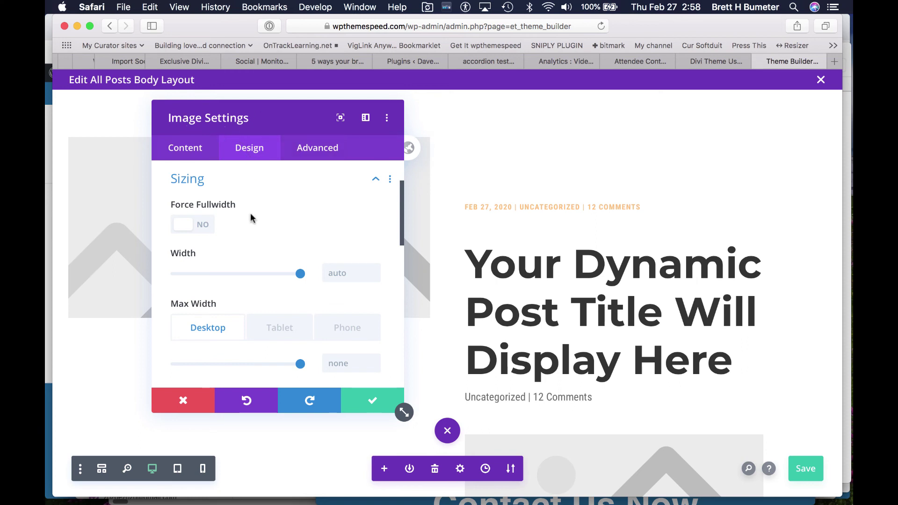
scroll(252, 262, down, 2)
scroll(252, 262, up, 2)
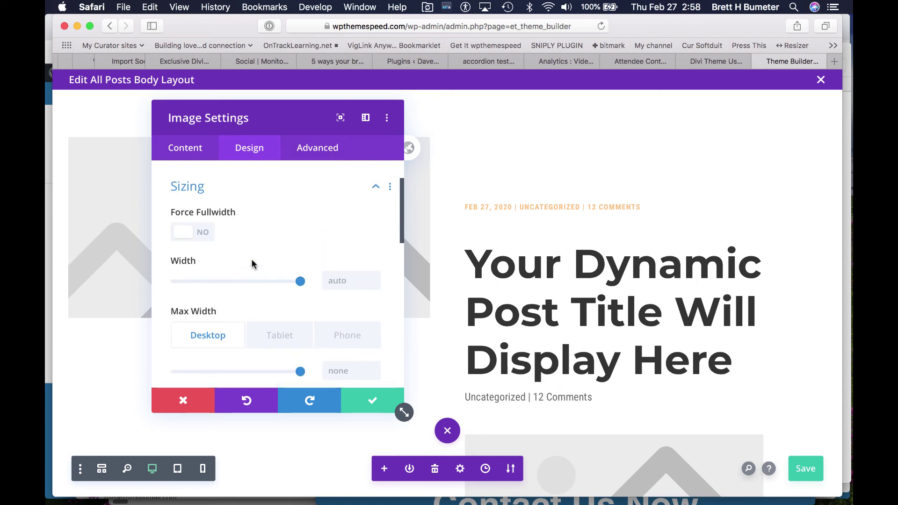
scroll(288, 270, down, 4)
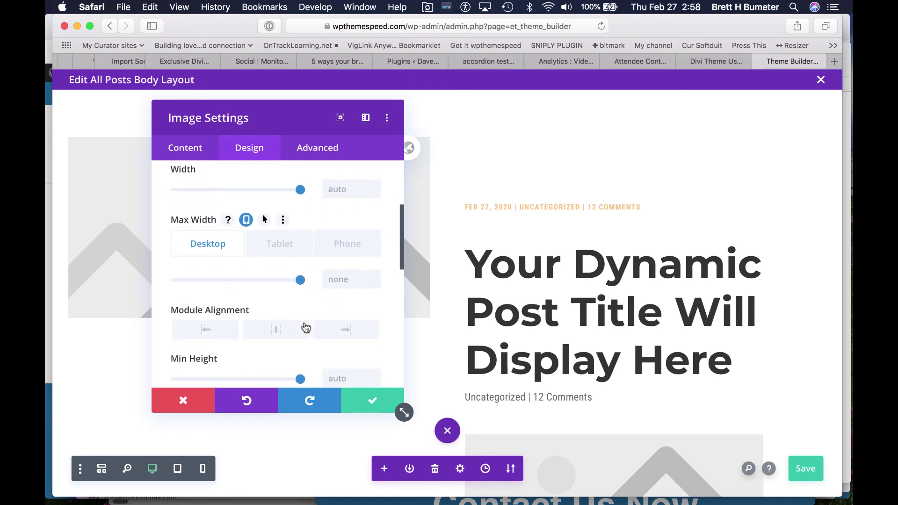
scroll(315, 329, down, 5)
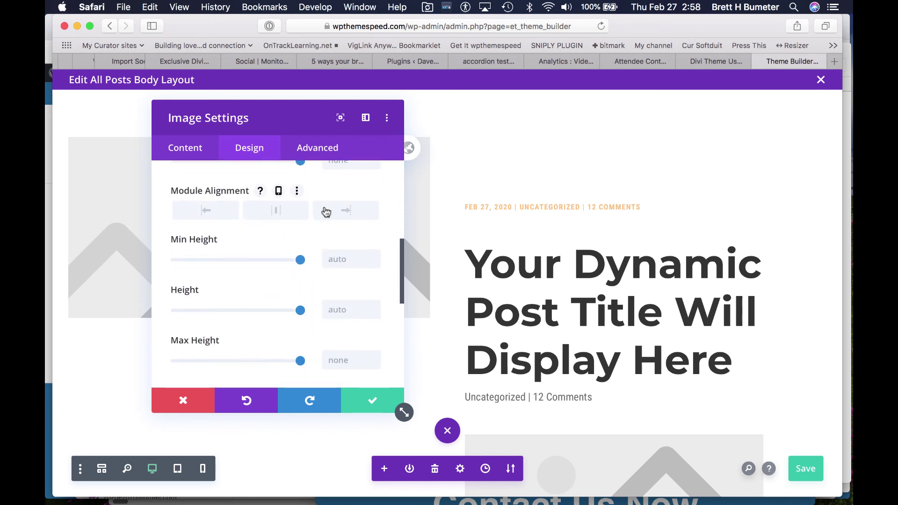
scroll(313, 304, down, 5)
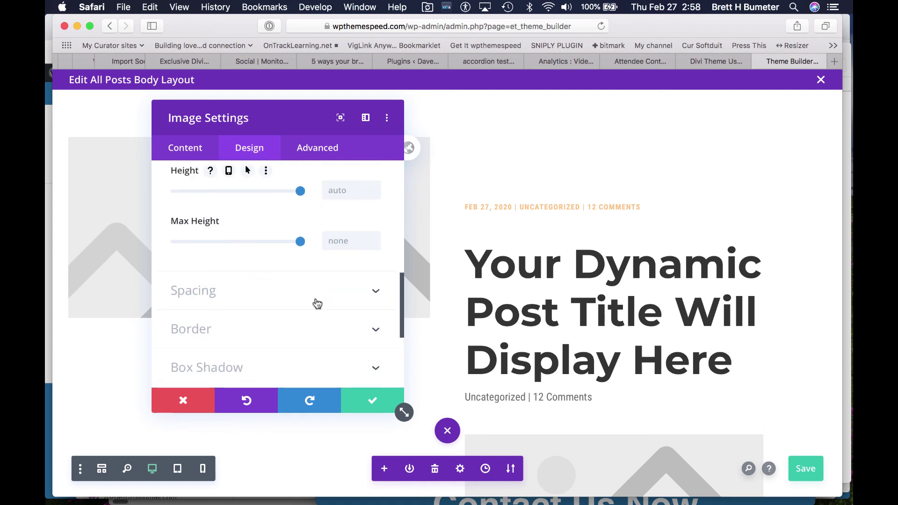
click(373, 402)
scroll(614, 411, down, 10)
scroll(614, 415, down, 4)
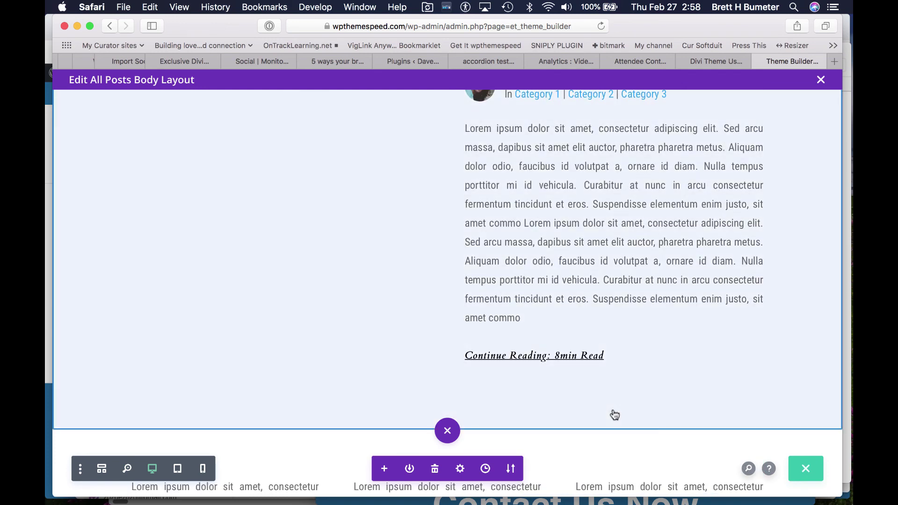
Step: Save the All Posts body layout with the dynamic featured image
scroll(615, 415, down, 4)
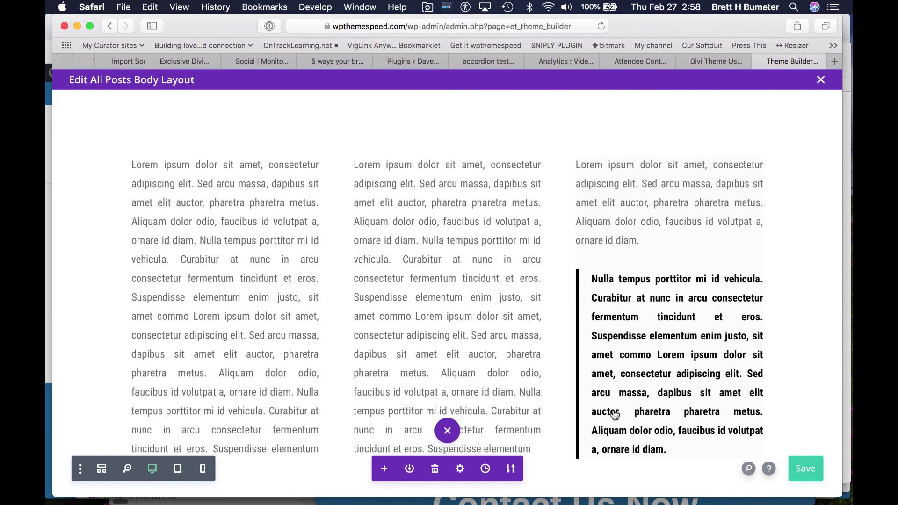
scroll(614, 414, down, 5)
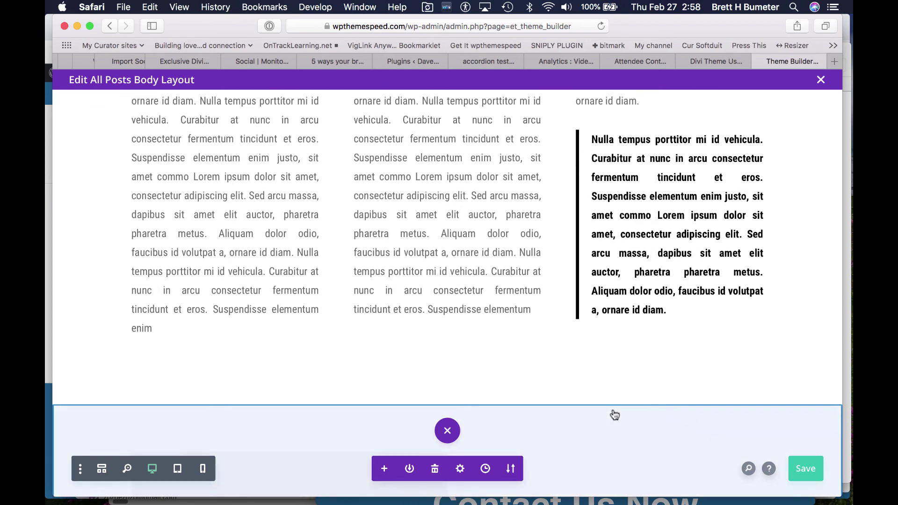
click(800, 471)
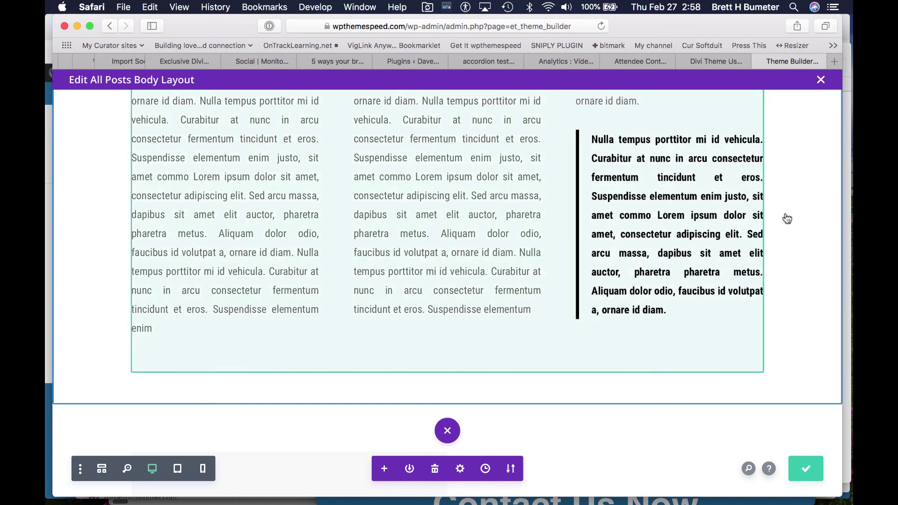
scroll(817, 192, up, 10)
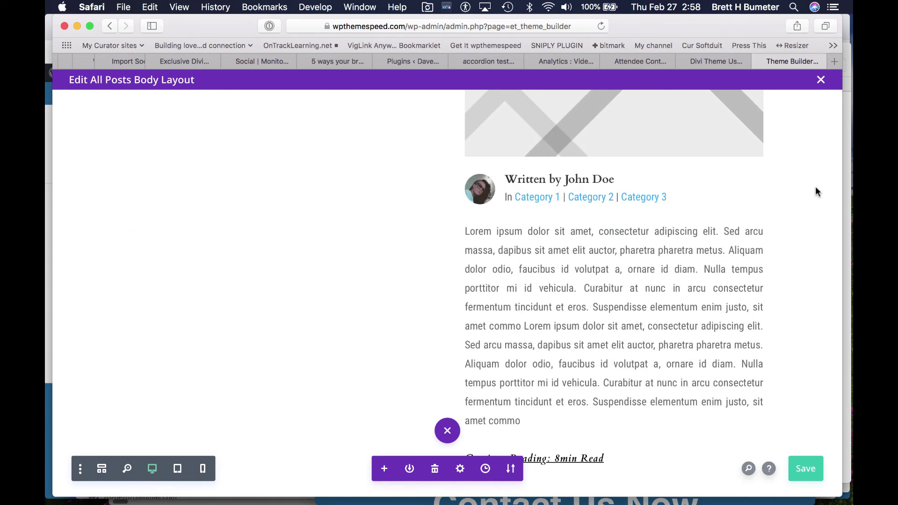
Step: Close the layout editor and delete the Custom Body from the All Posts template
click(822, 80)
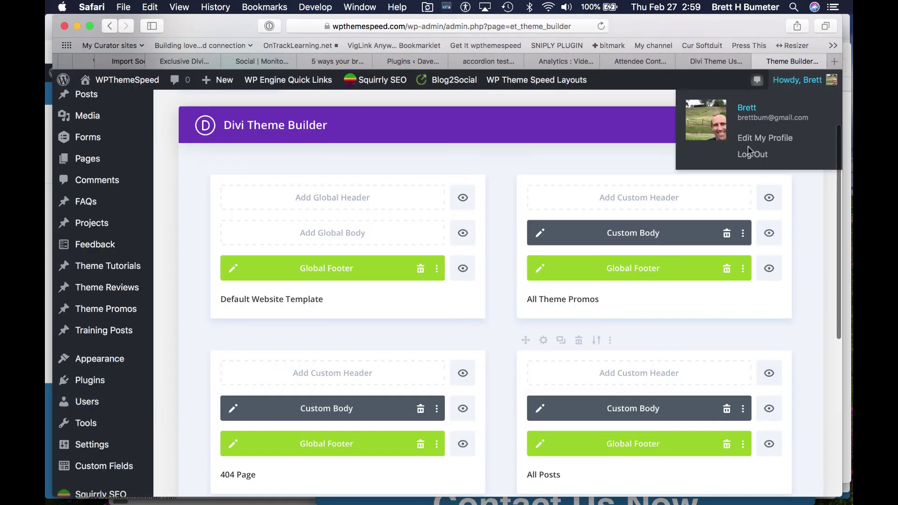
scroll(778, 315, down, 5)
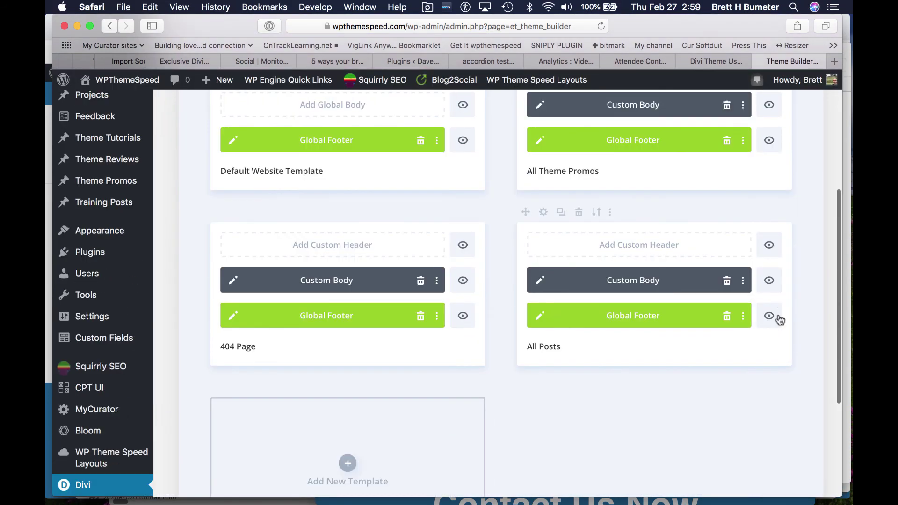
click(727, 283)
scroll(727, 285, up, 9)
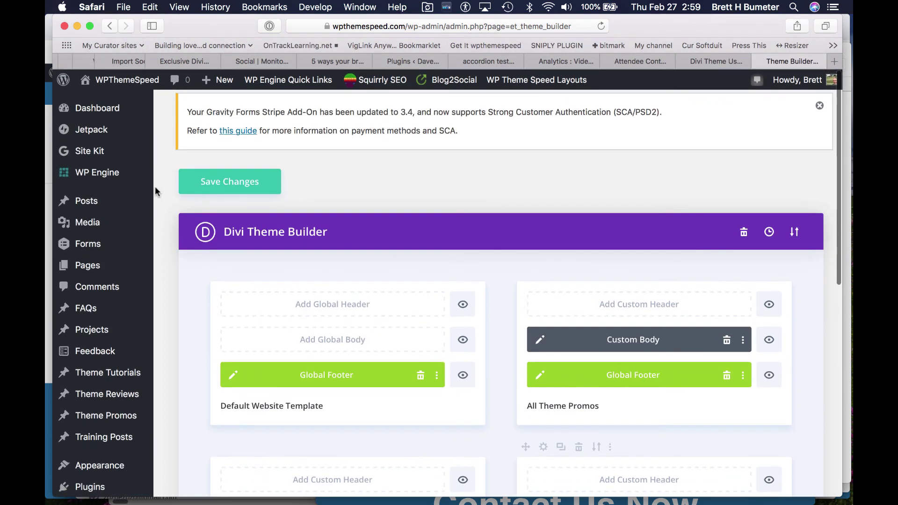
Step: Save the Theme Builder changes and check the remaining template list
click(210, 189)
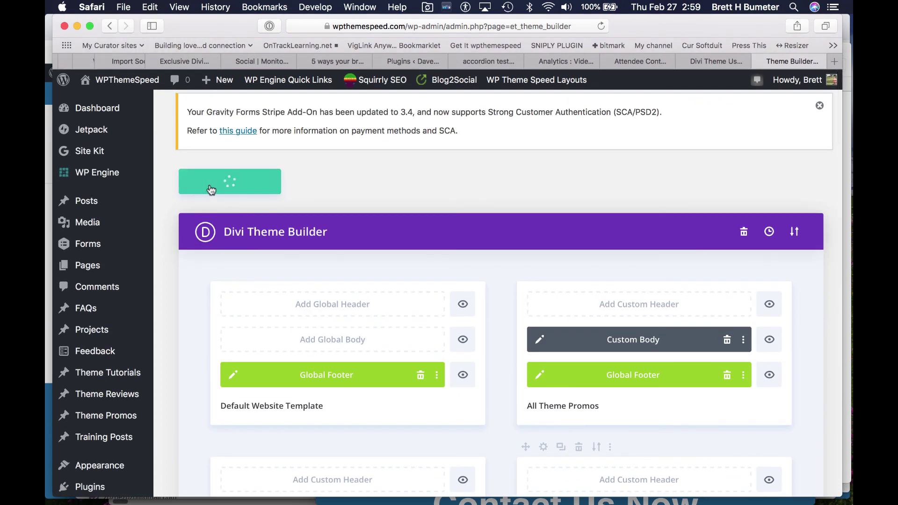
scroll(695, 290, down, 8)
scroll(696, 290, up, 3)
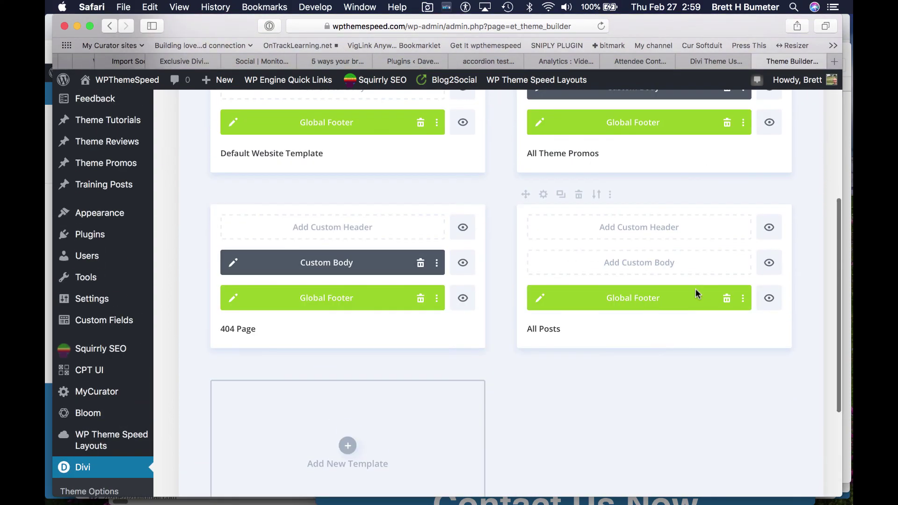
scroll(528, 335, up, 5)
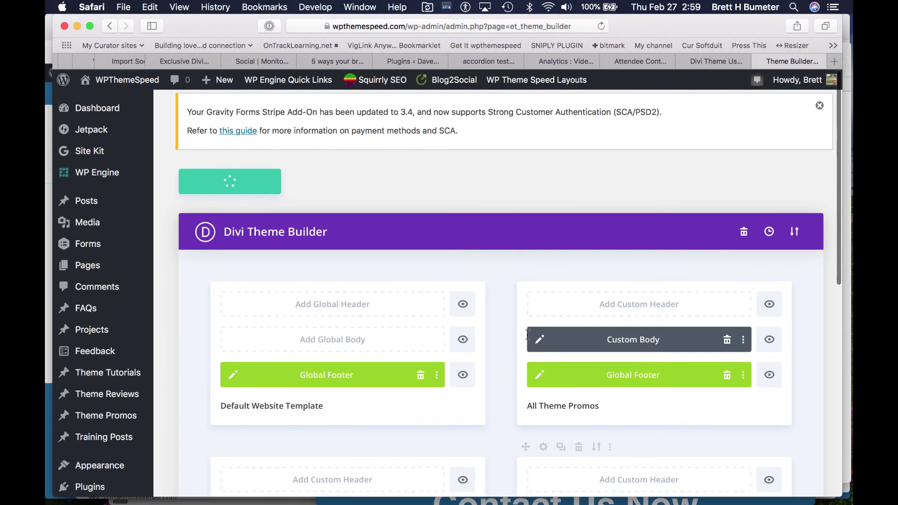
scroll(761, 414, down, 3)
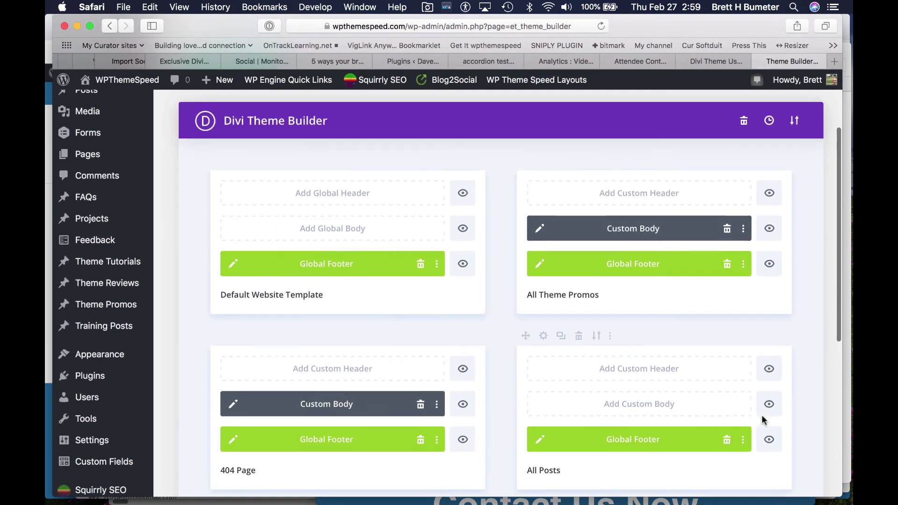
scroll(762, 414, down, 1)
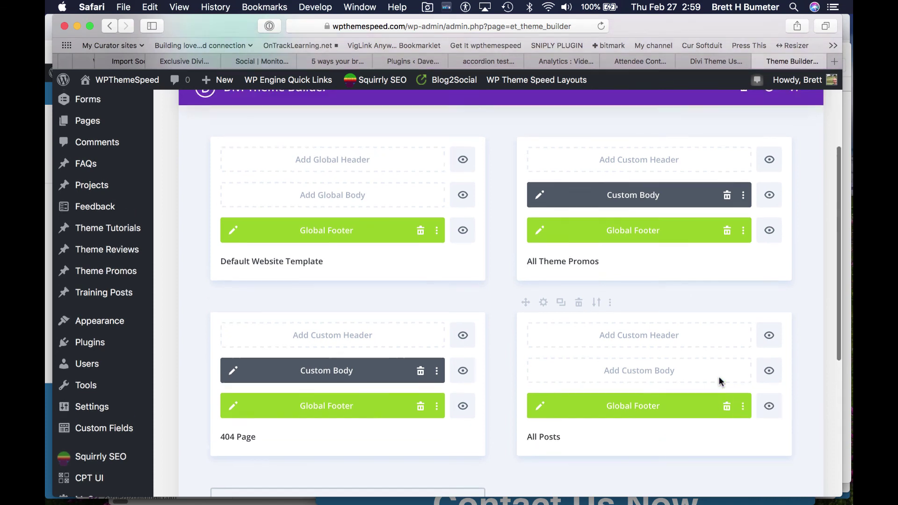
scroll(700, 437, down, 4)
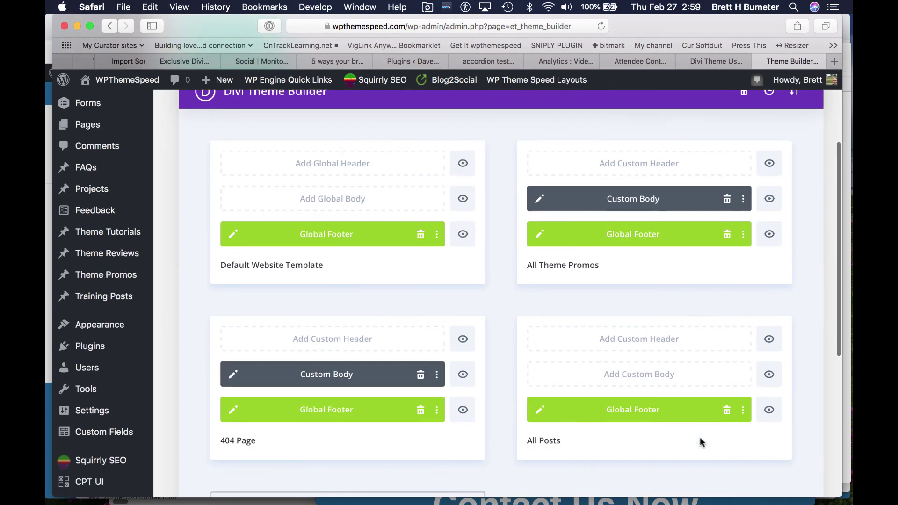
Step: Delete the All Posts template and save until it shows All Changes Saved
click(579, 308)
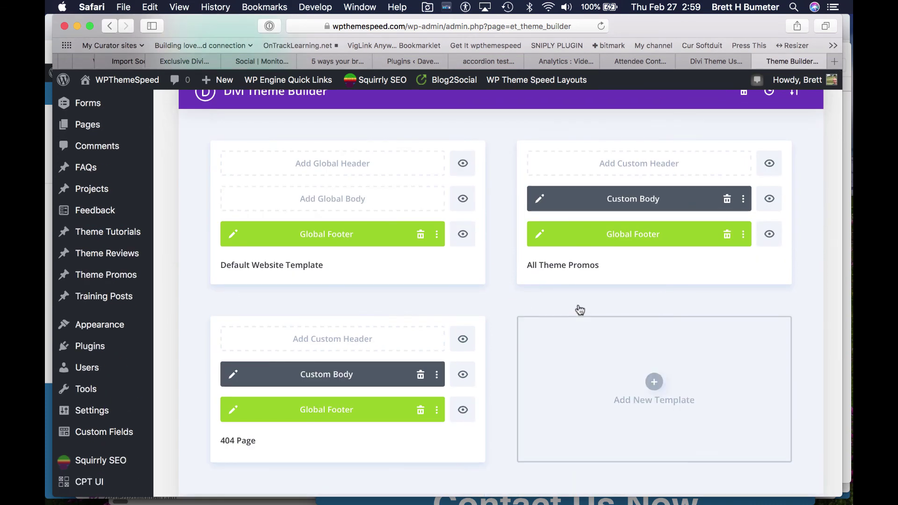
scroll(671, 436, down, 1)
scroll(671, 436, down, 3)
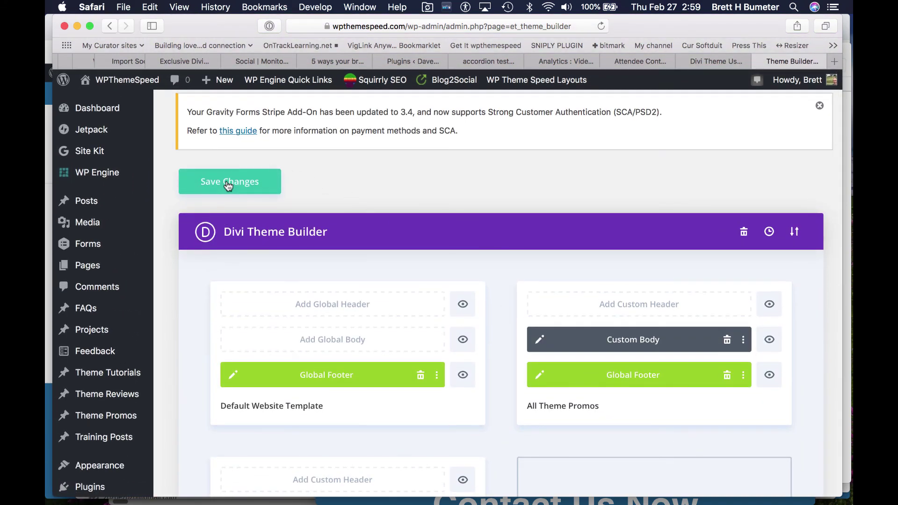
click(228, 185)
mouse_move(417, 502)
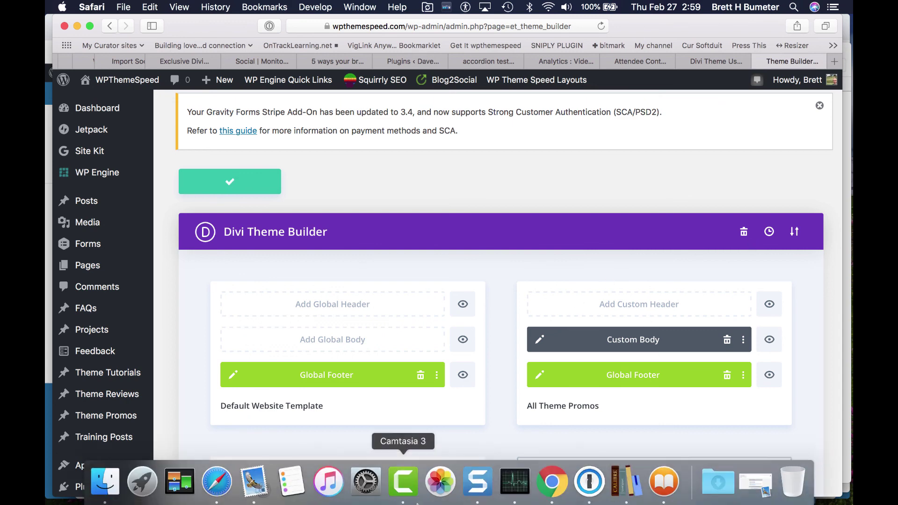